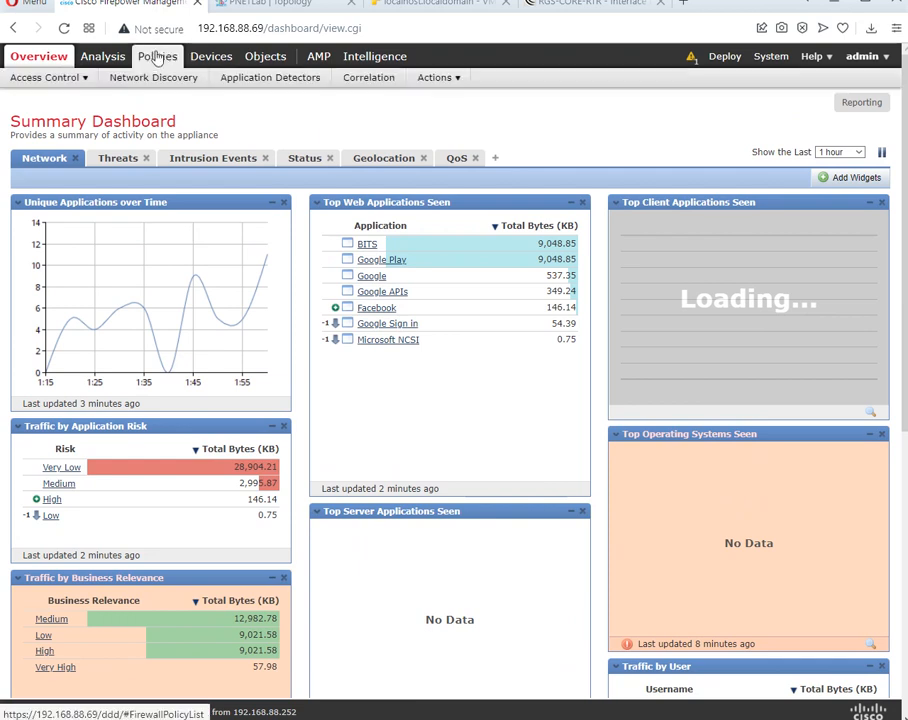
Open the RGS-CAMPU-ACP access control policy for editing.
mouse_move(155, 60)
mouse_move(58, 77)
left_click(70, 100)
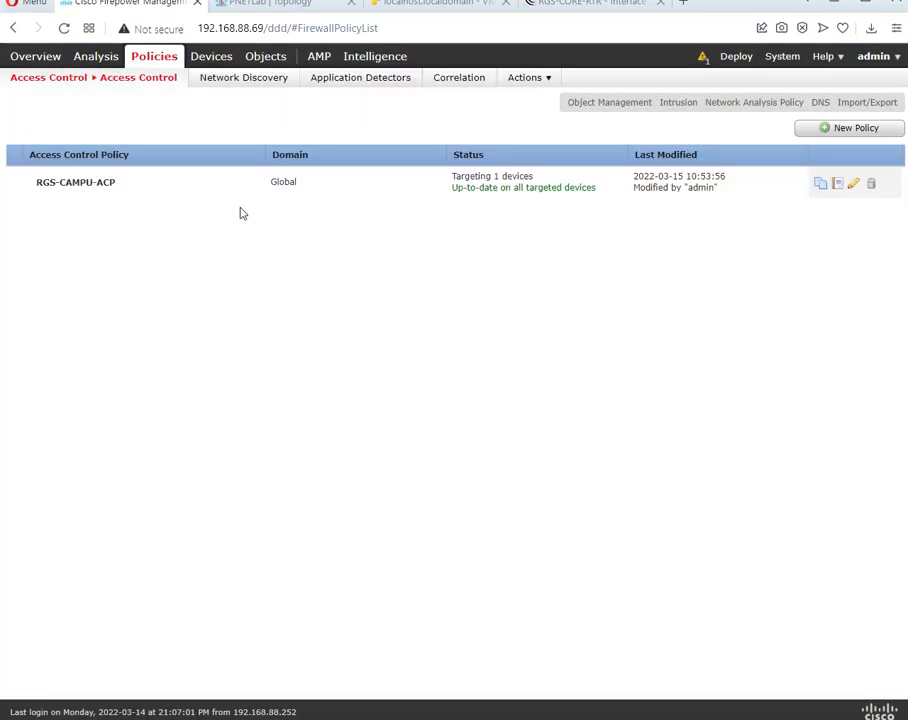
left_click(170, 186)
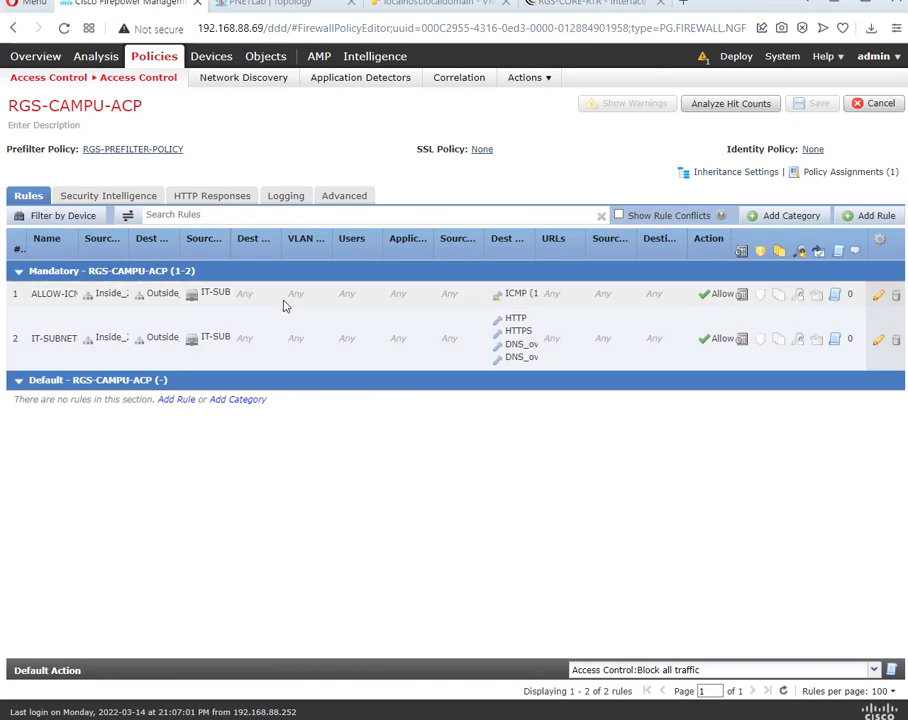
Review the URL categories and available actions offered for a new access control rule, and discard the rule.
left_click(887, 216)
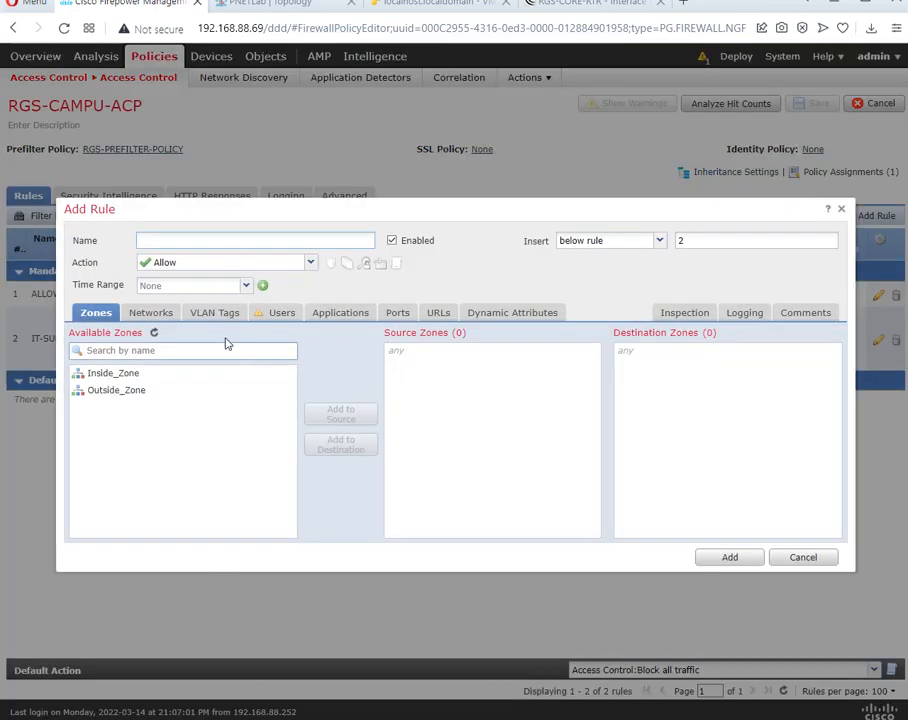
left_click(436, 314)
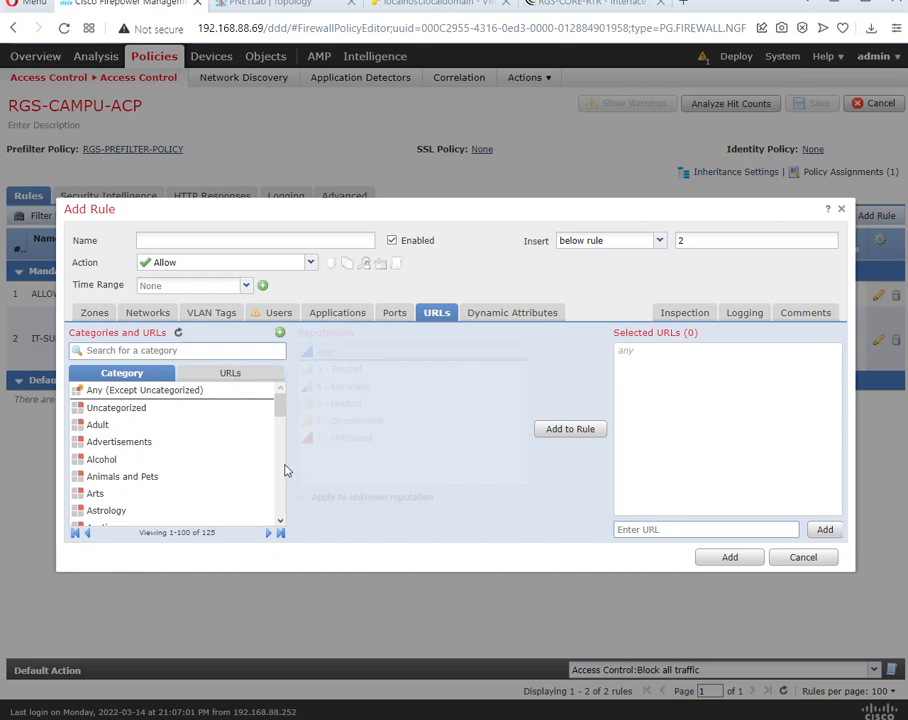
left_click(310, 262)
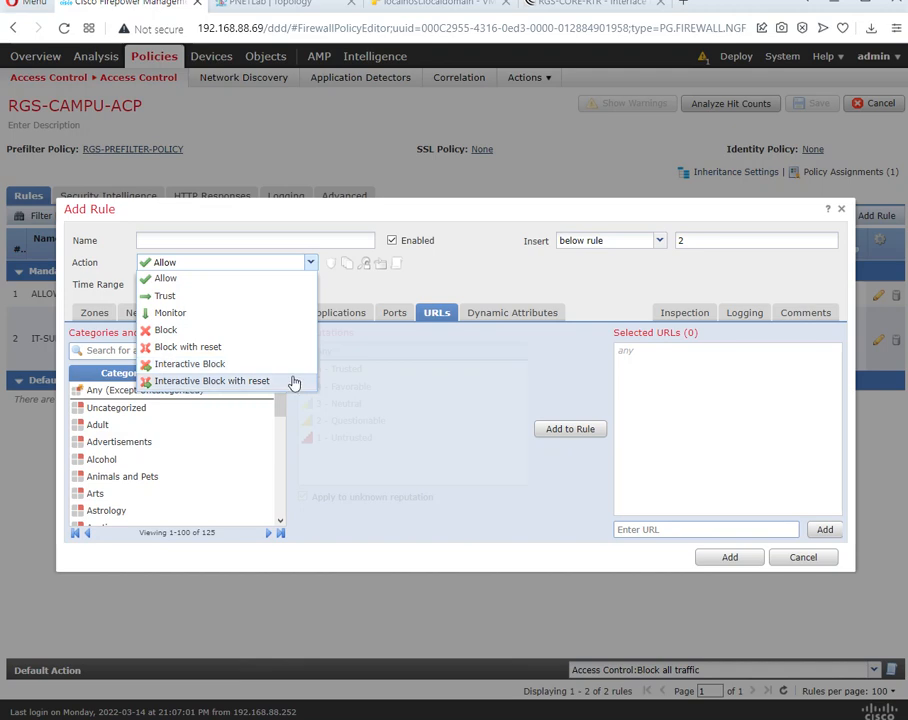
left_click(805, 558)
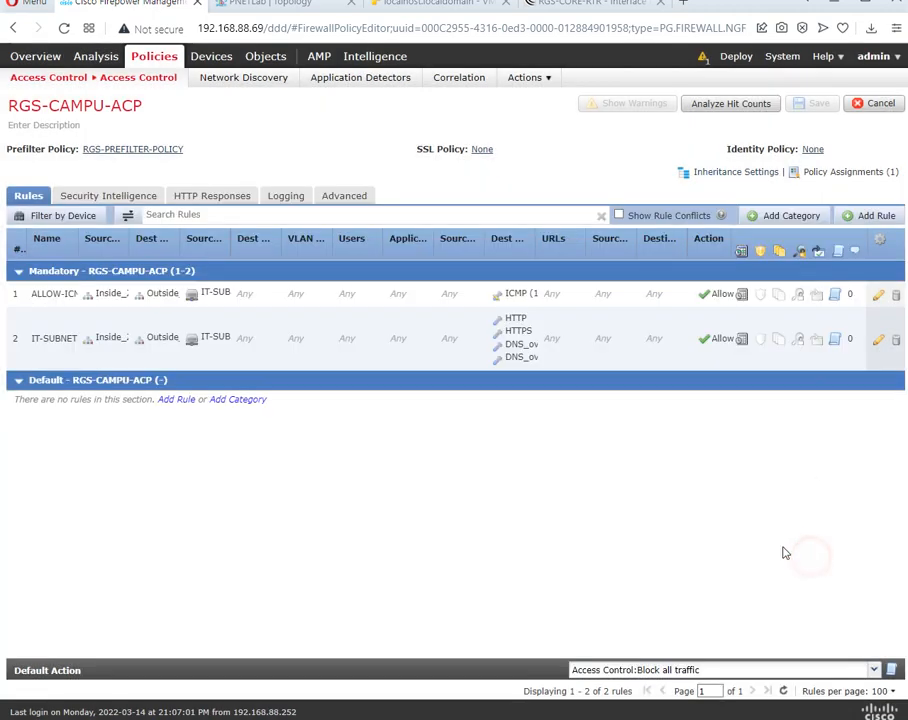
left_click(743, 528)
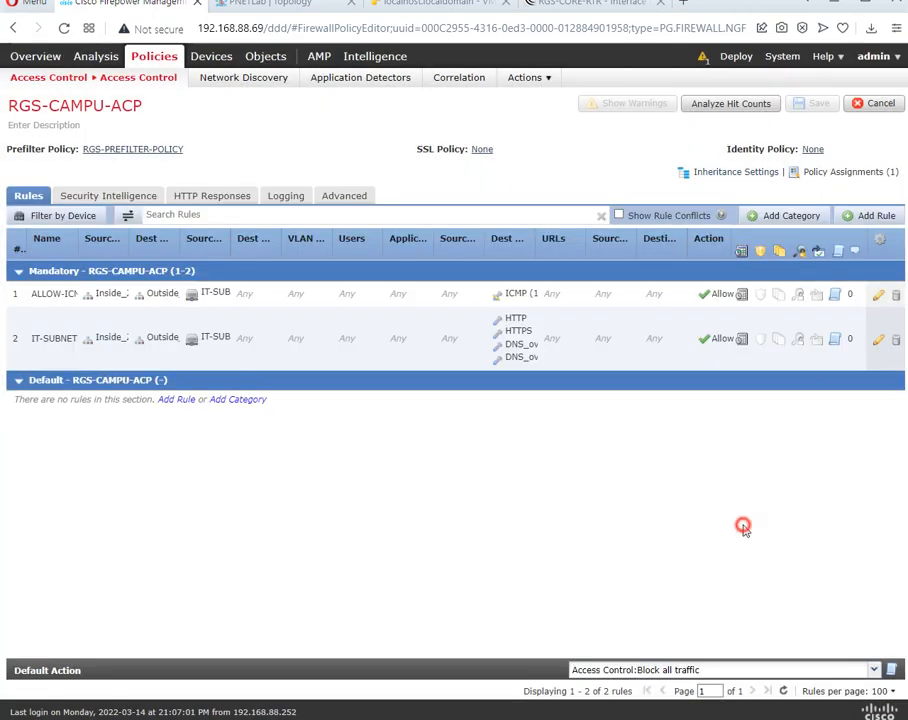
Switch to the PNETLab topology, refresh the RGS-WIN-CLIENT desktop and minimize its window to view the network diagram.
left_click(296, 10)
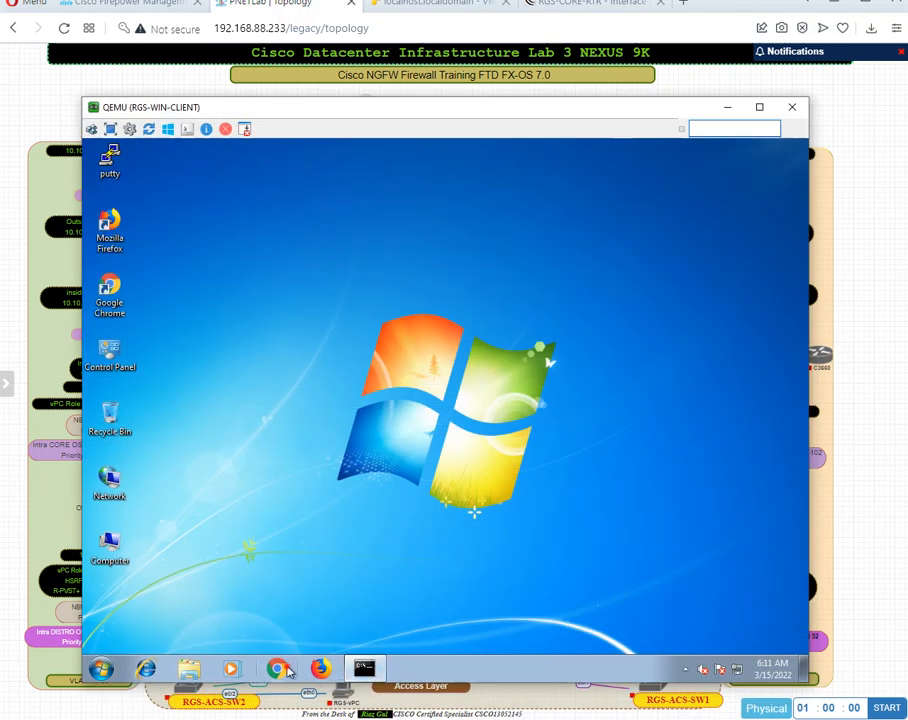
right_click(423, 561)
left_click(447, 443)
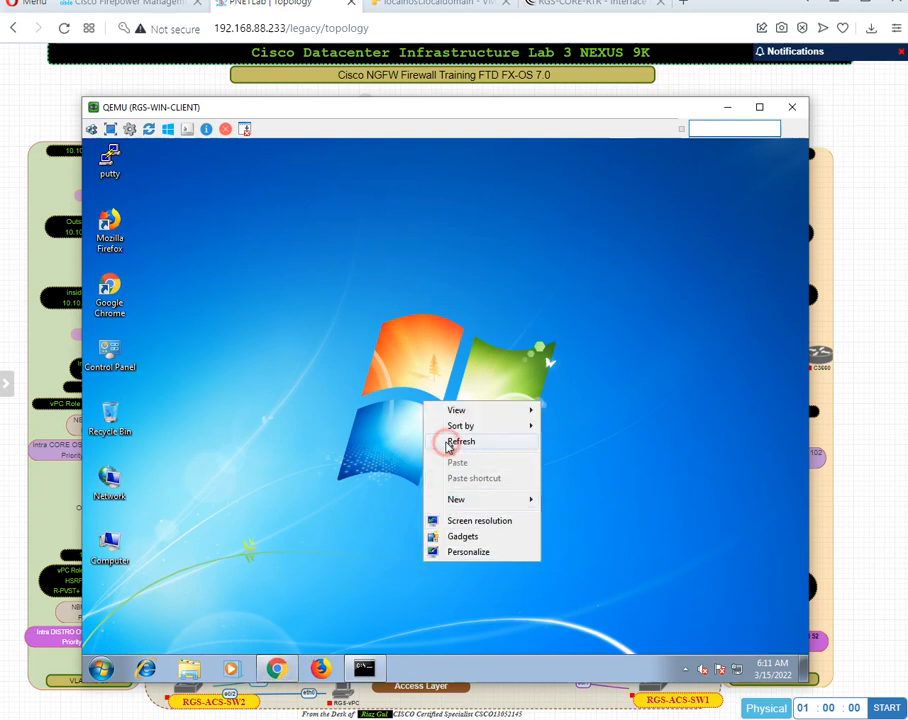
left_click(724, 106)
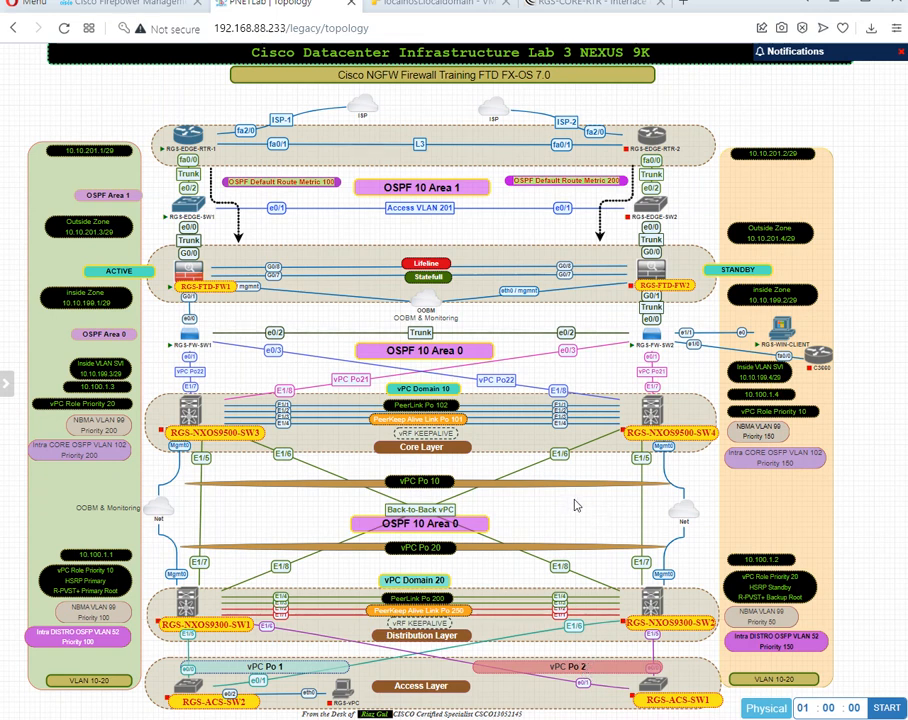
Switch to the RouterOS WebFig page and examine the router's static DNS entries with the Name column widened.
left_click(605, 12)
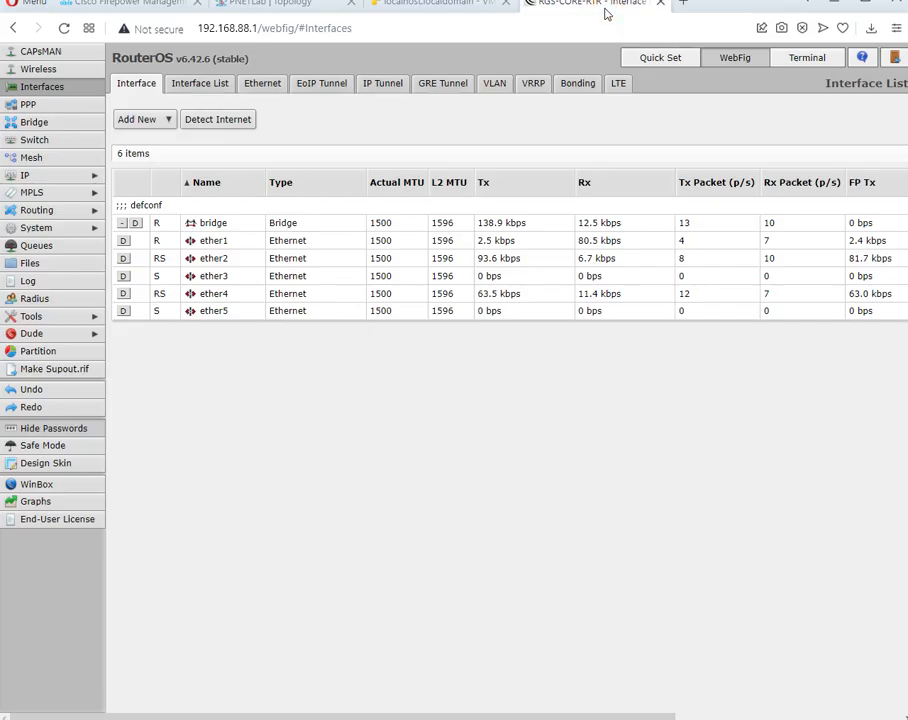
left_click(47, 175)
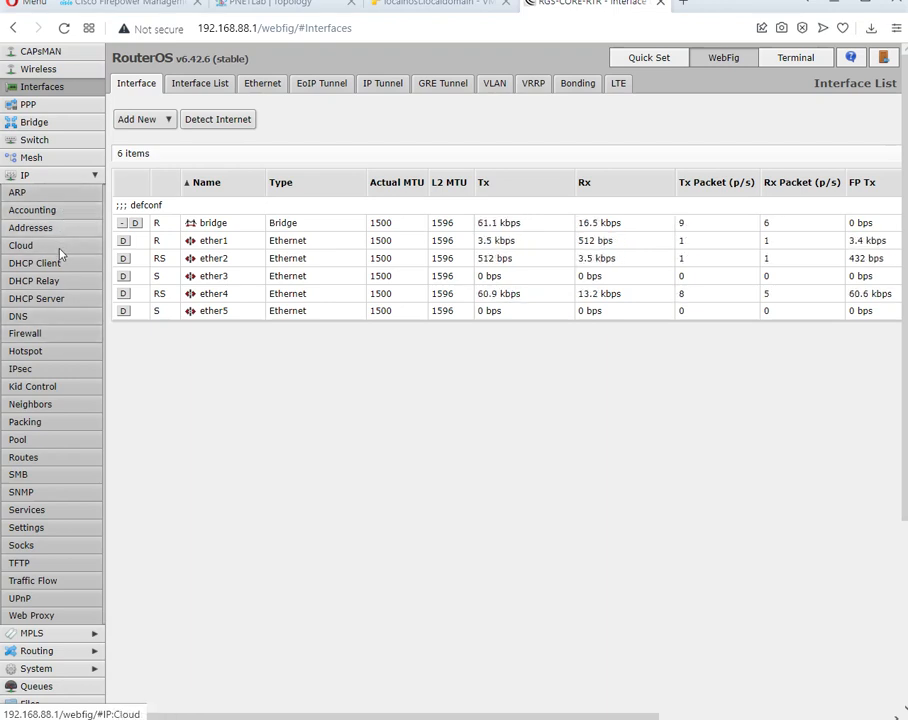
left_click(58, 318)
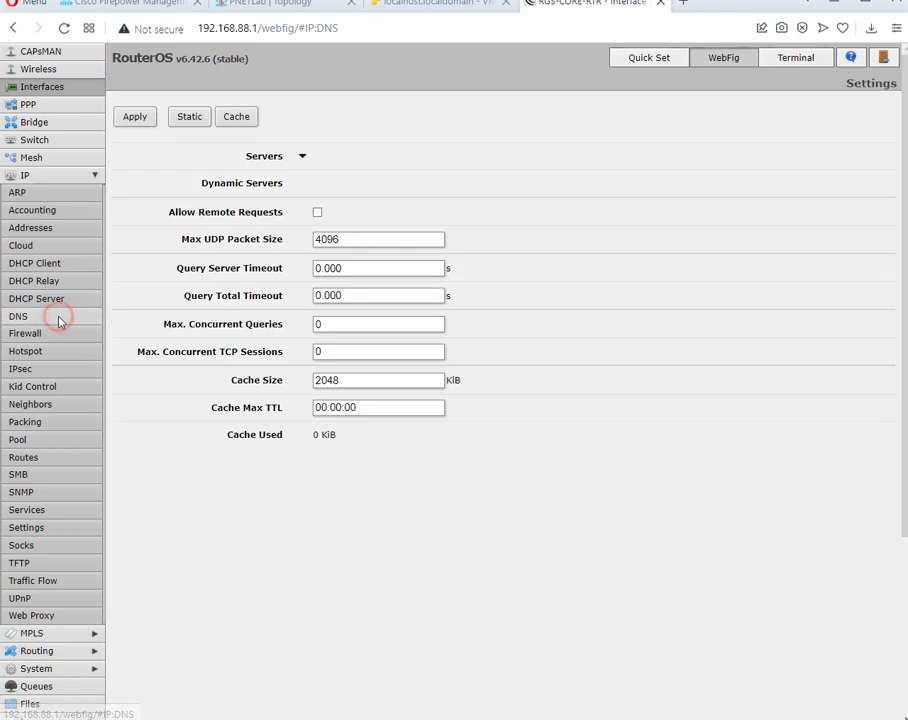
left_click(189, 118)
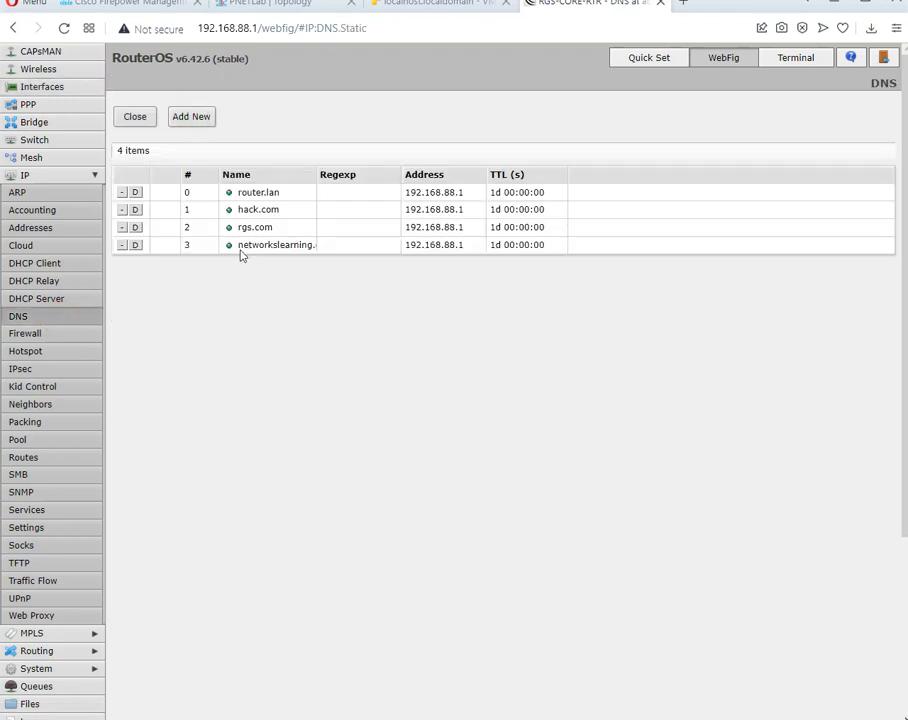
left_click_drag(316, 177, 366, 178)
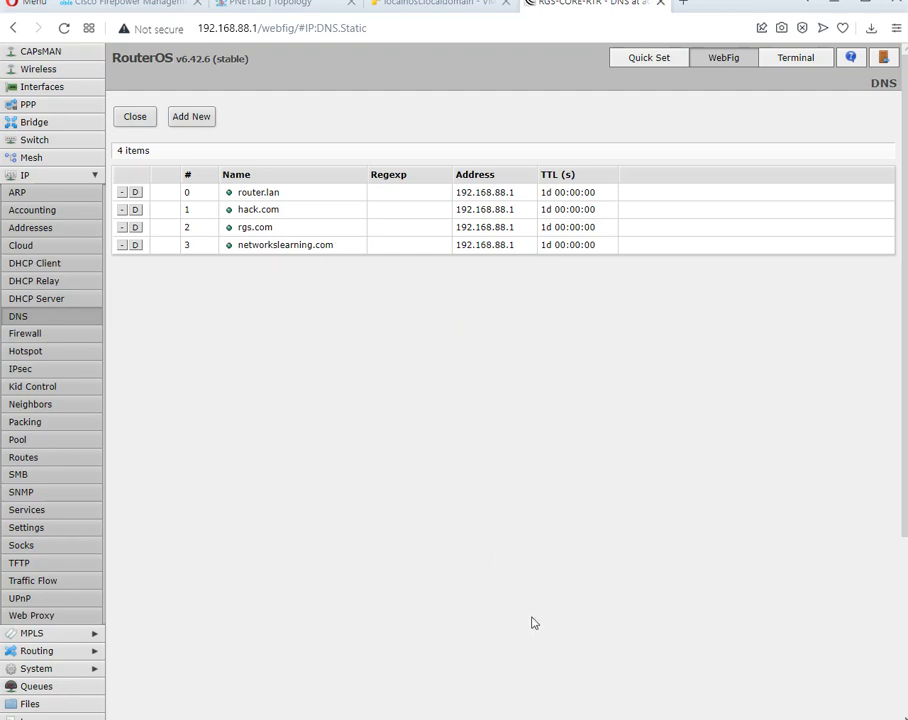
On the RGS-WIN-CLIENT machine, load facebook.com and networkslearning.com in separate Chrome tabs to test access.
mouse_move(503, 719)
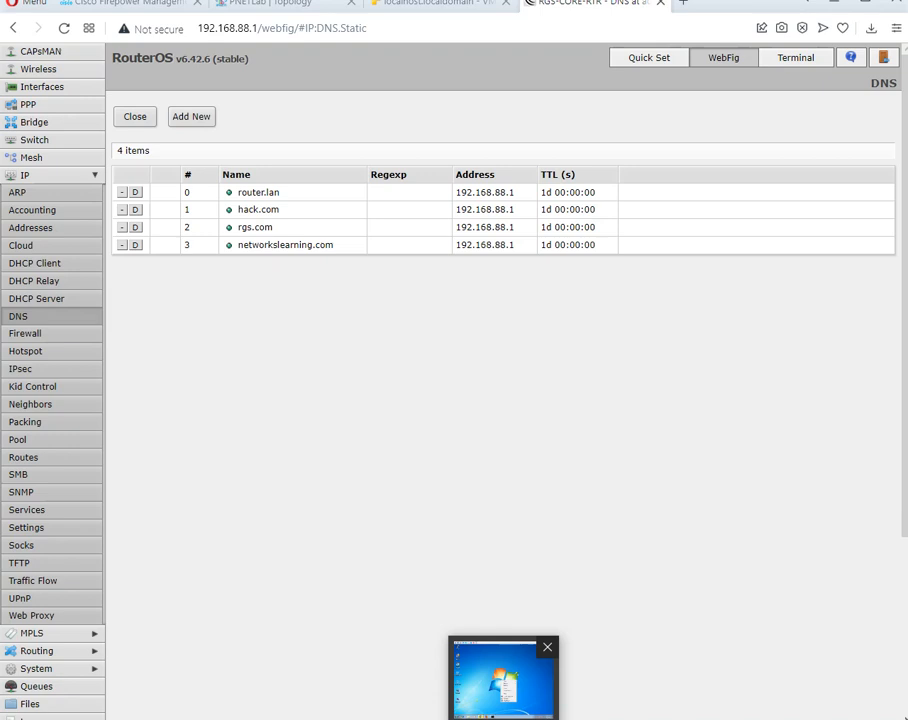
left_click(503, 680)
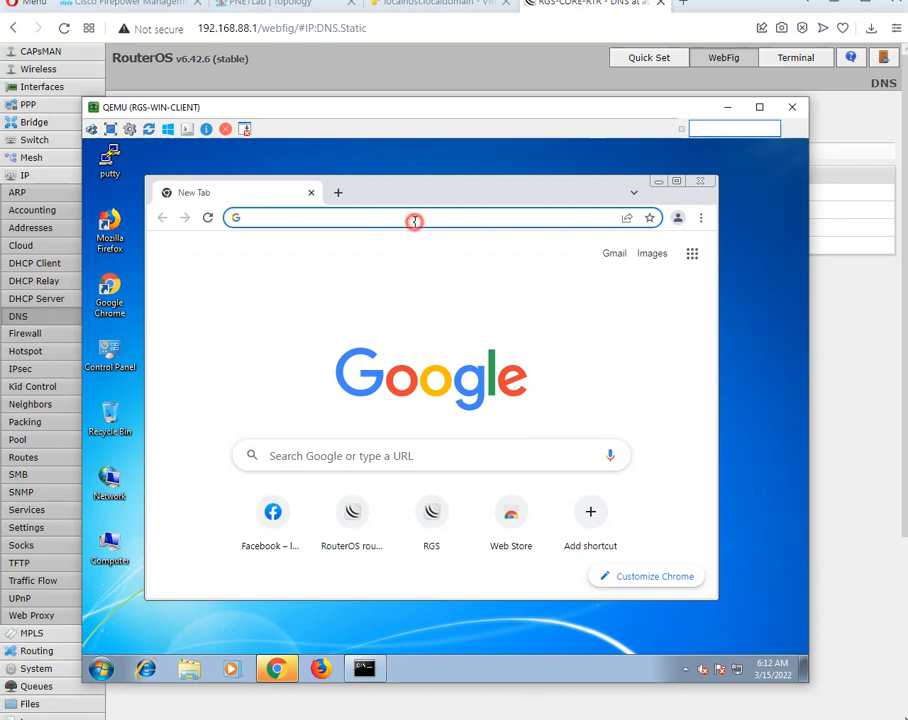
type("w")
key("Return")
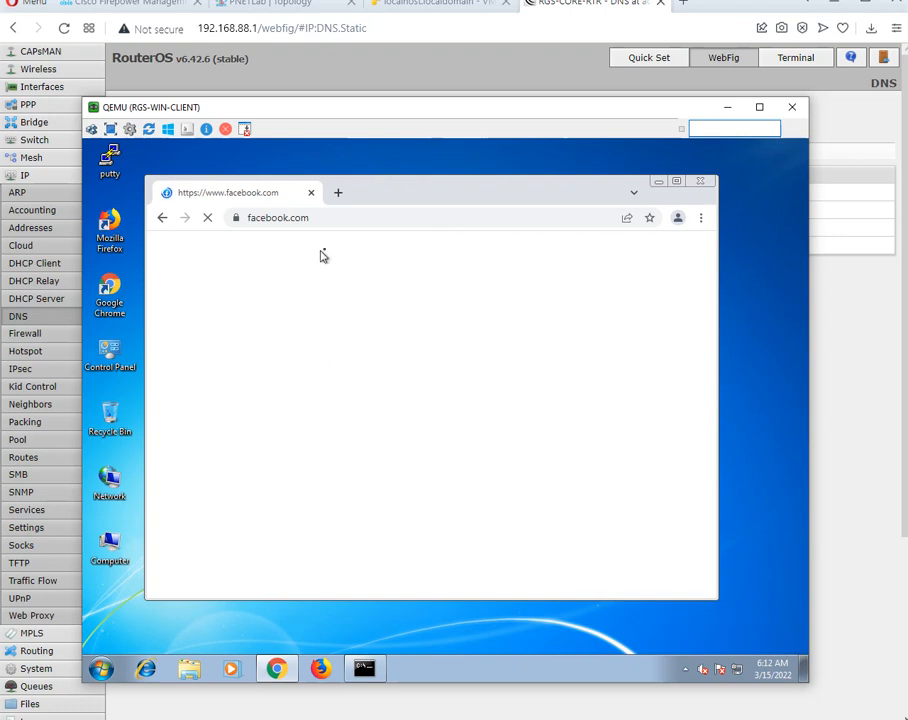
left_click(338, 193)
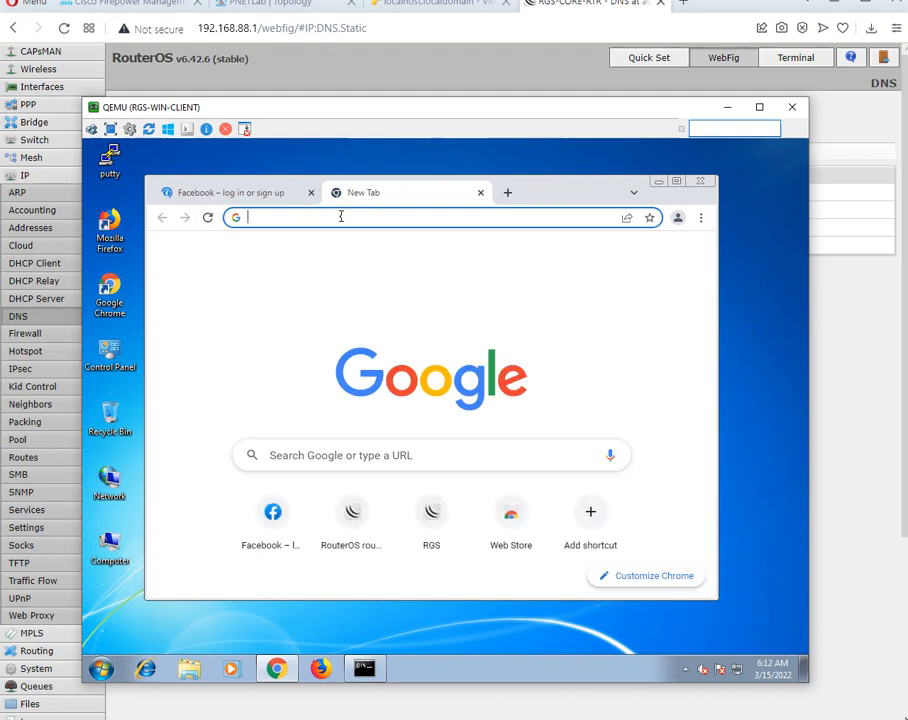
type("net")
key("Return")
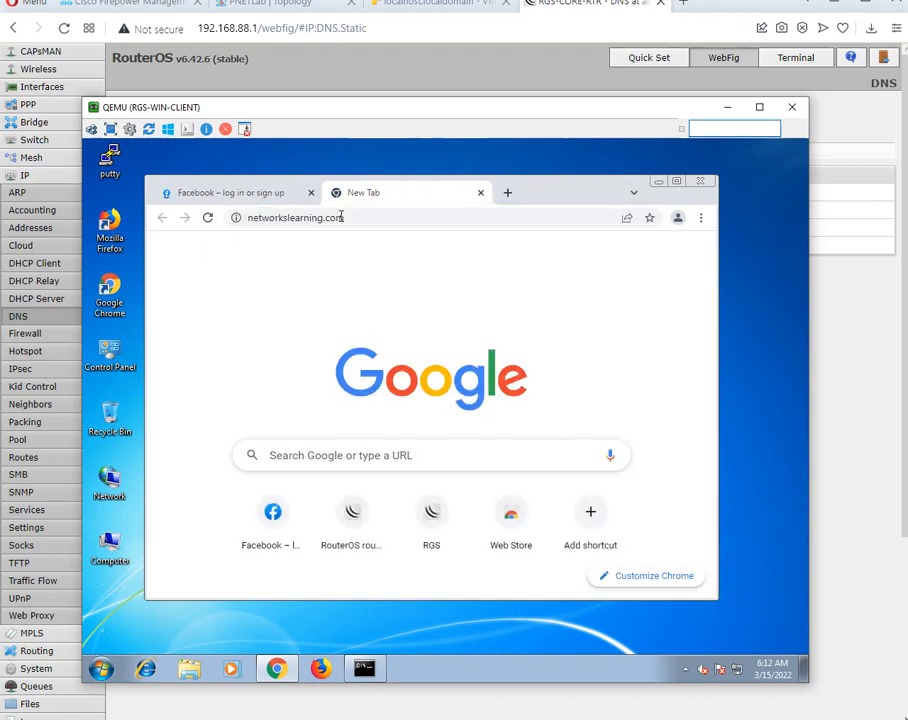
Check in the client's Command Prompt which IP address networkslearning.com resolves to in the earlier ping, and minimize the prompt.
left_click(363, 668)
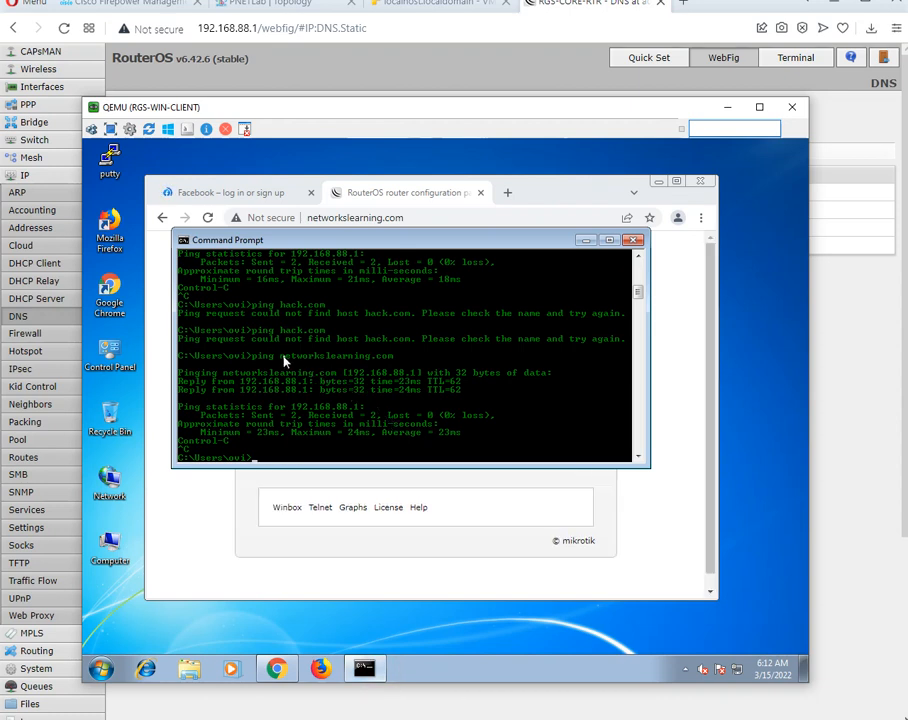
right_click(288, 354)
left_click(308, 364)
left_click_drag(281, 356, 416, 375)
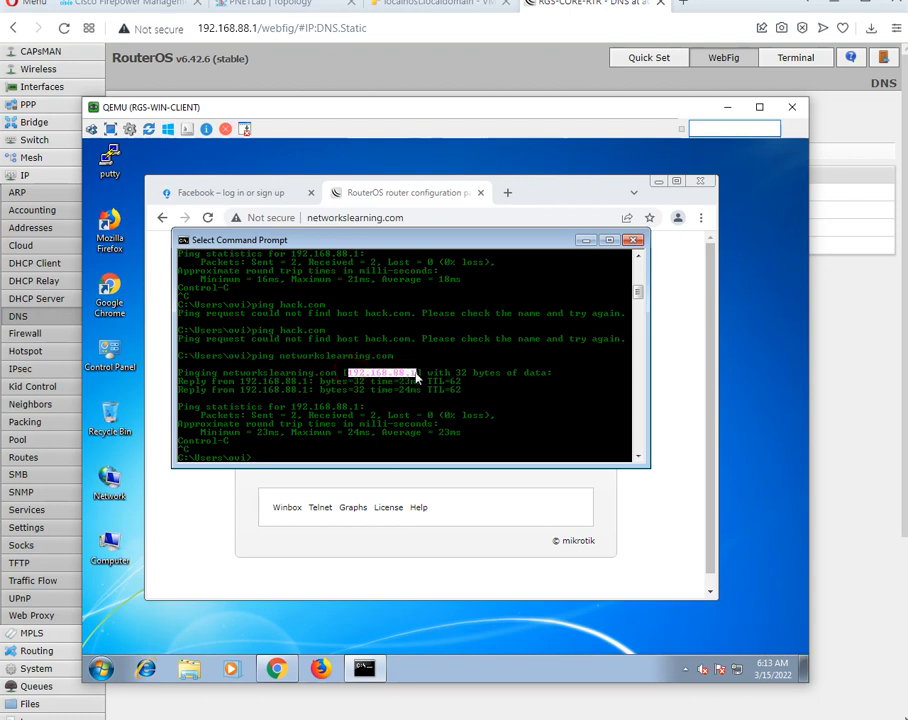
left_click(586, 241)
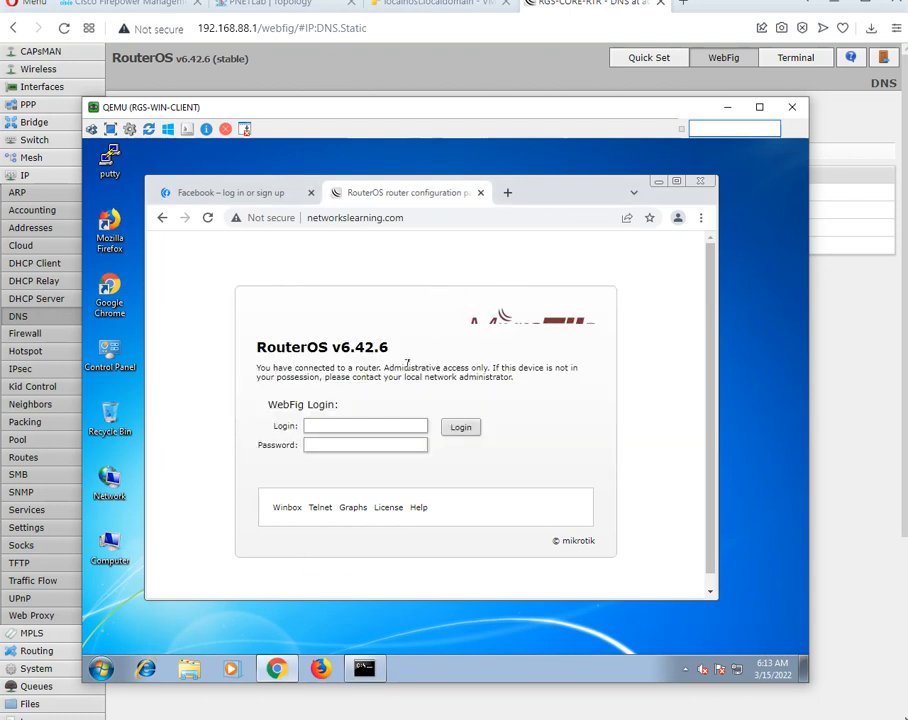
Check that the facebook.com and networkslearning.com pages load in the client's browser, and minimize the client window.
left_click_drag(398, 347, 252, 345)
left_click(299, 265)
left_click(229, 195)
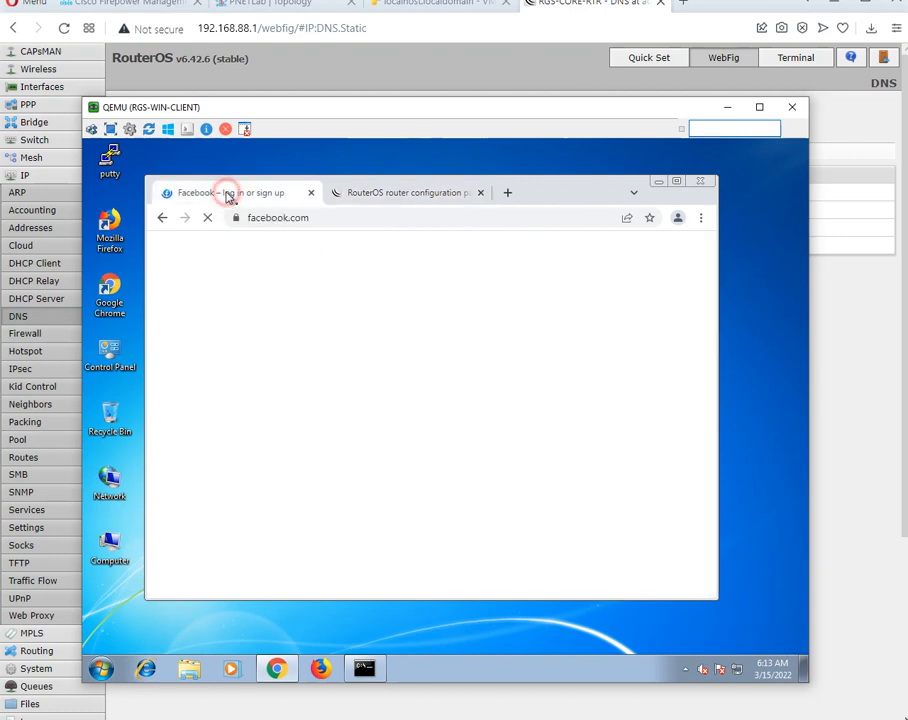
left_click(385, 197)
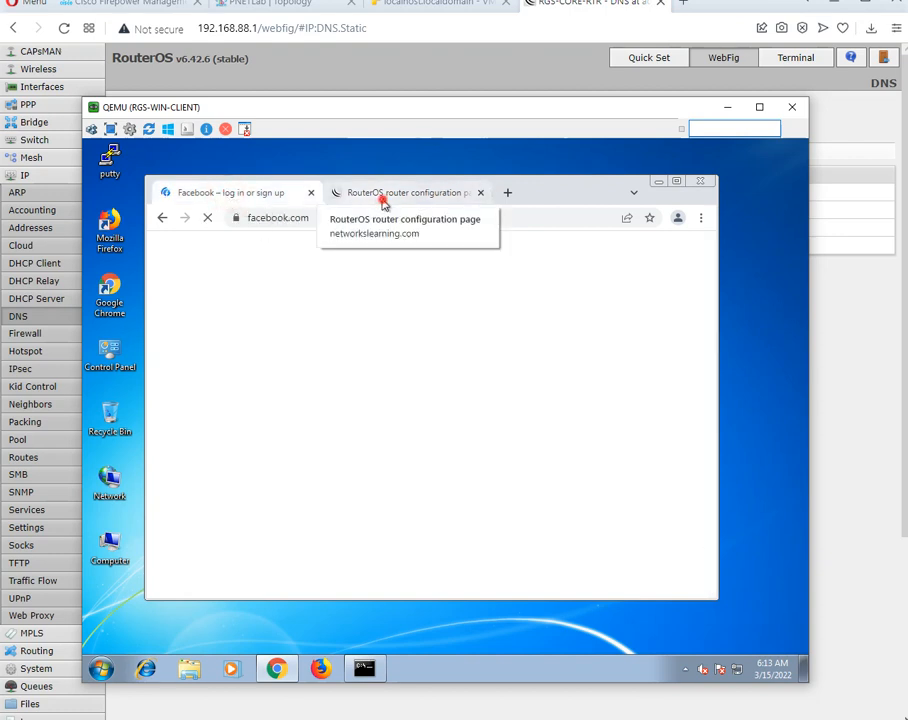
left_click(251, 195)
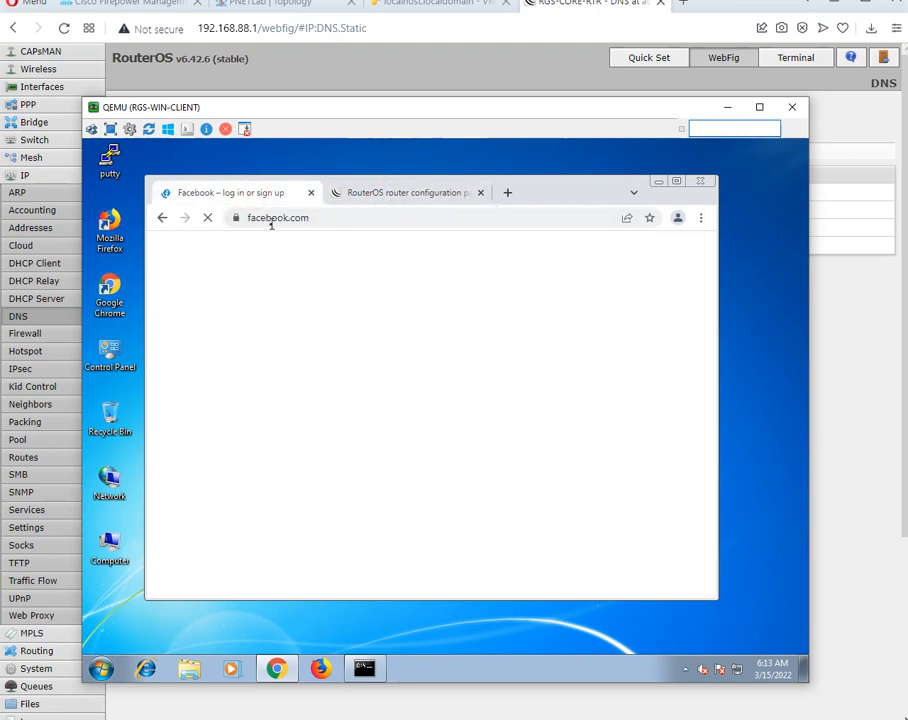
left_click(397, 196)
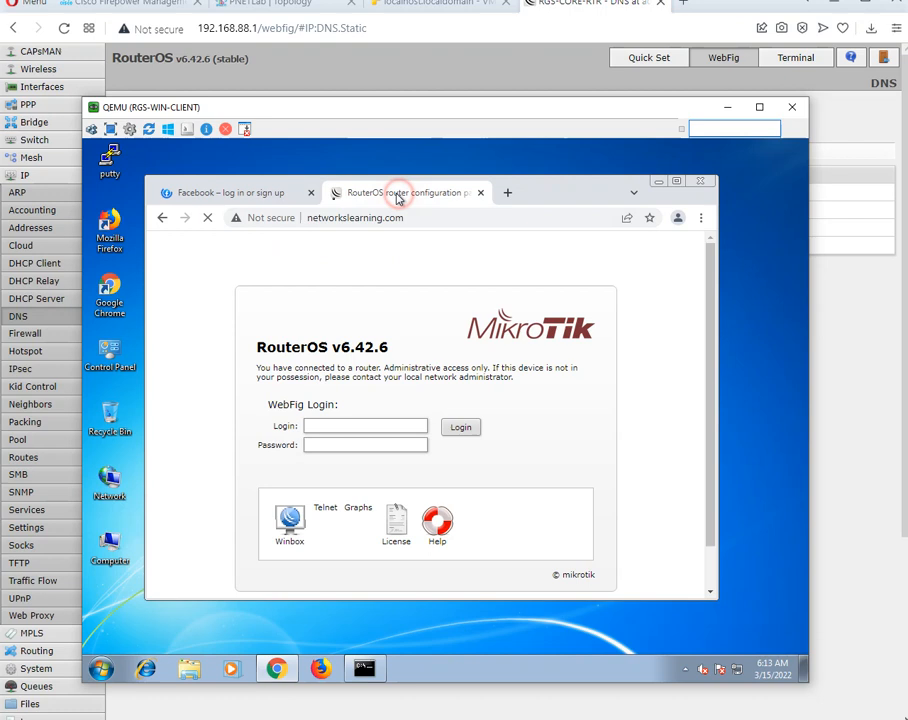
left_click(280, 195)
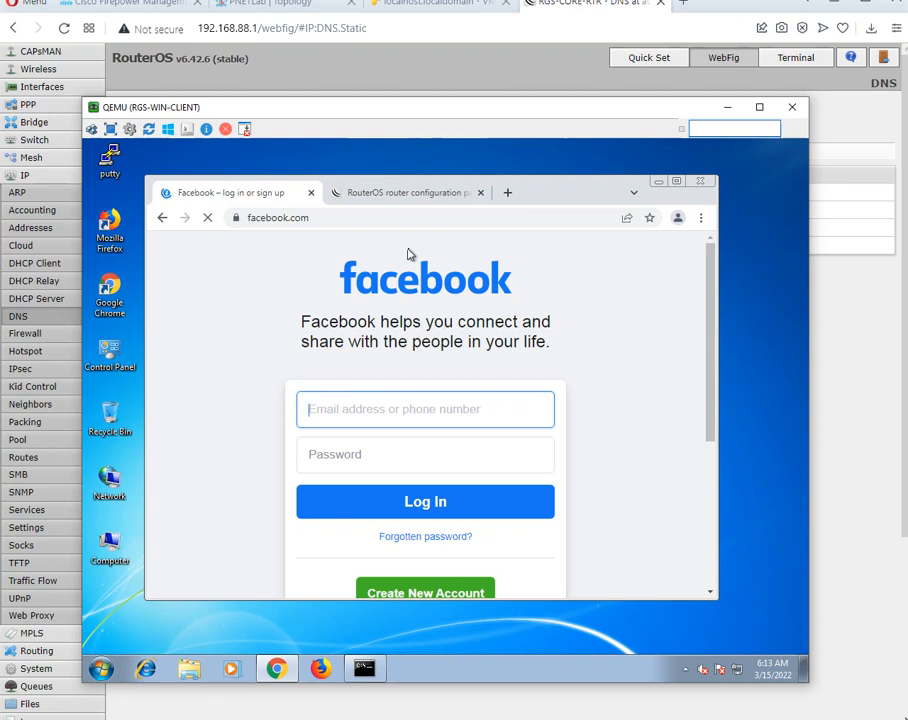
left_click(406, 196)
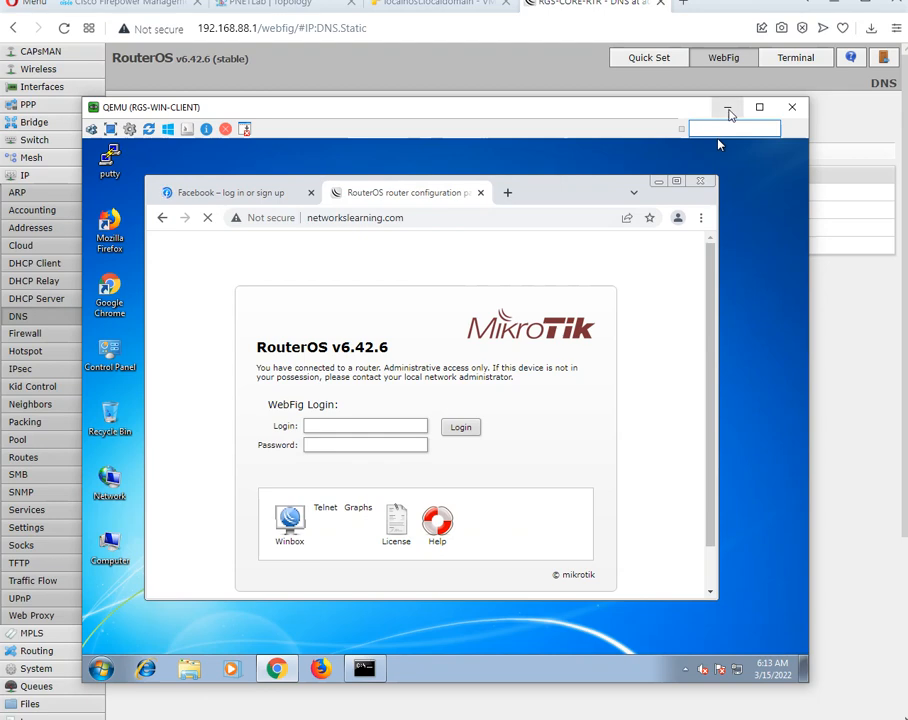
left_click(729, 108)
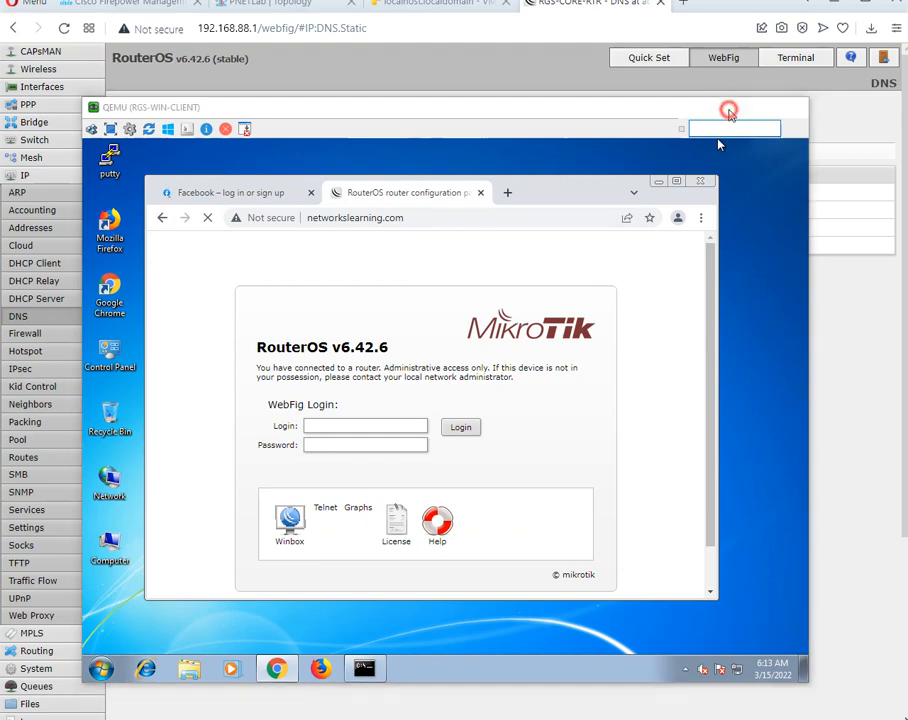
Return to Firepower Management Center and start a new rule named Block-FB in the RGS-CAMPU-ACP policy.
left_click(140, 5)
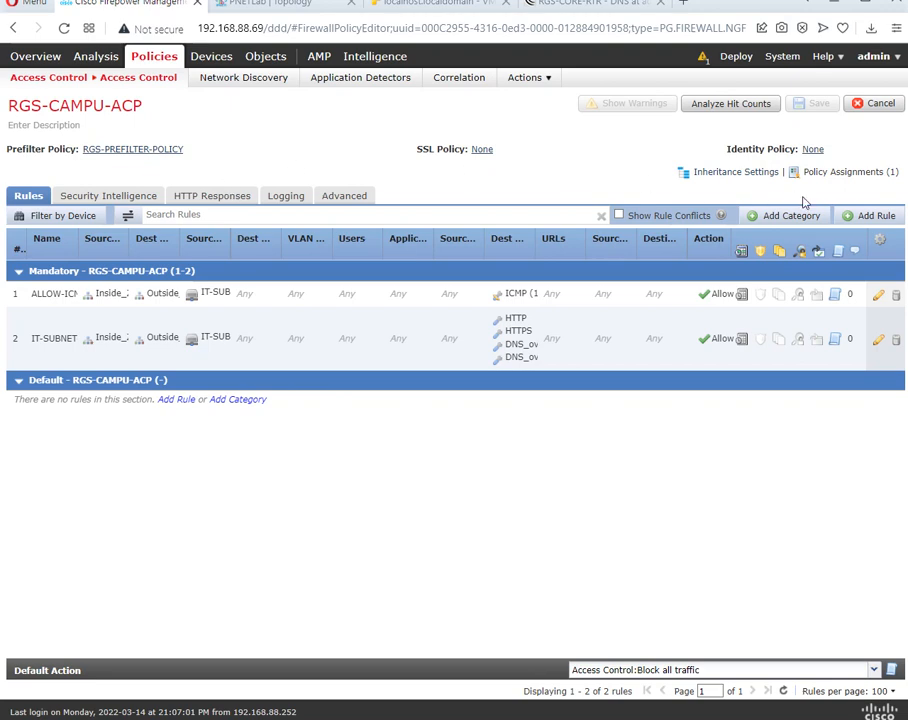
left_click(877, 217)
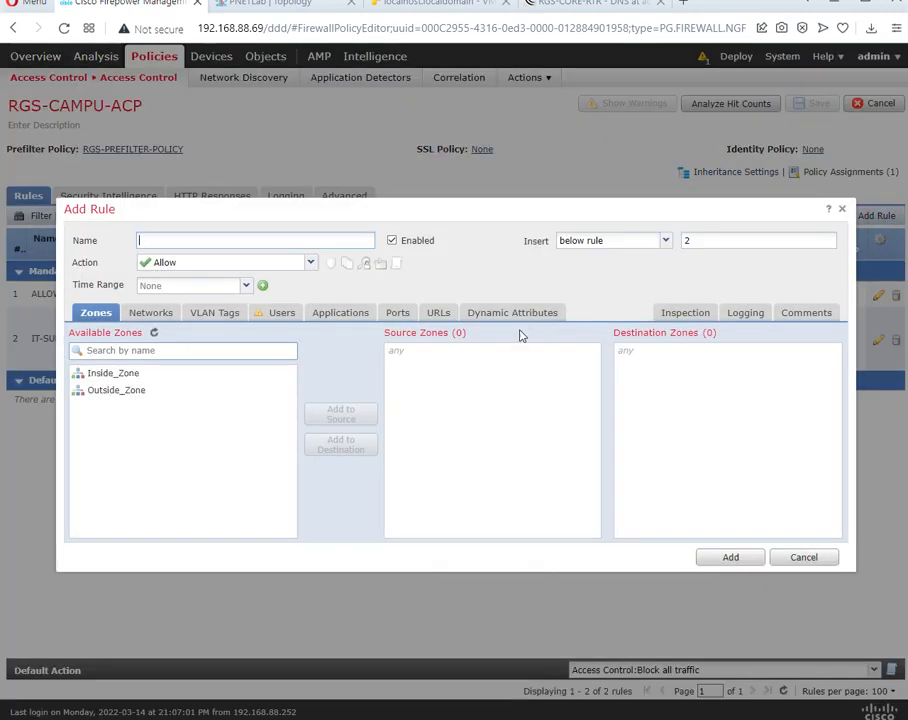
left_click(229, 240)
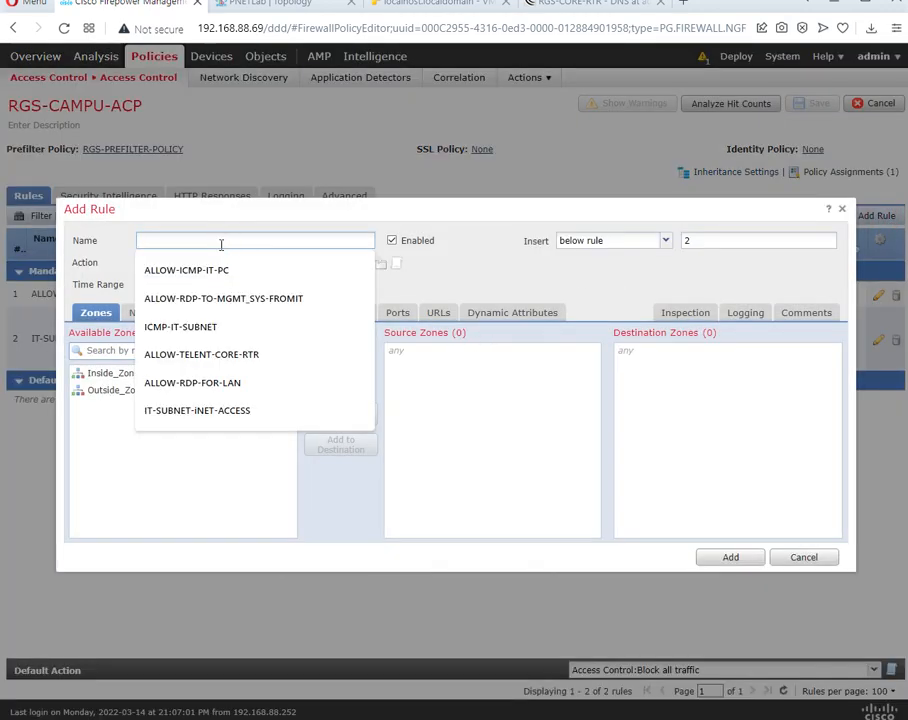
type("Blo")
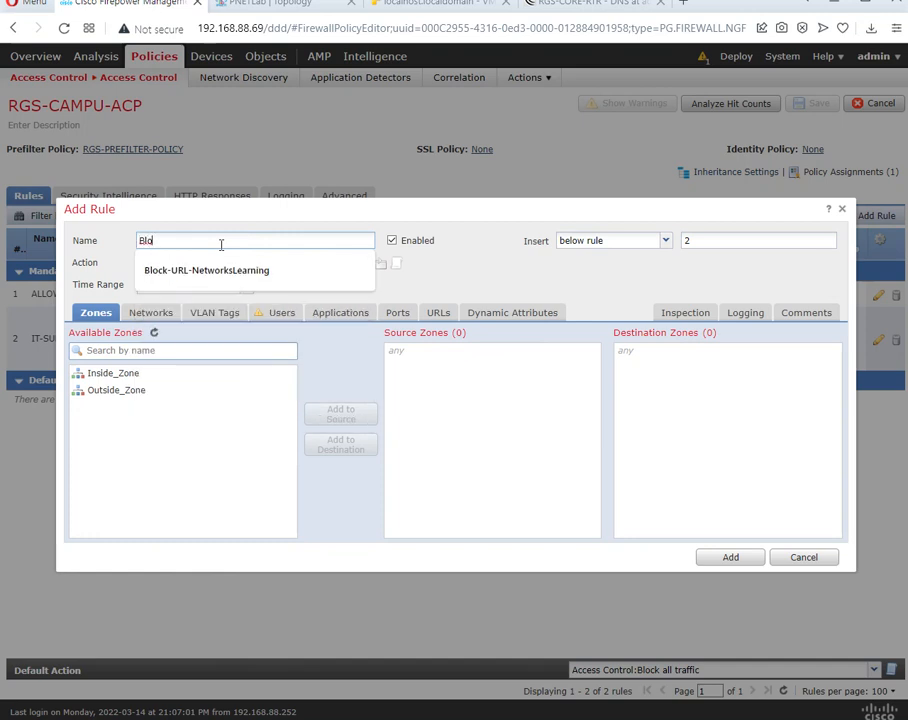
type("ck-FB")
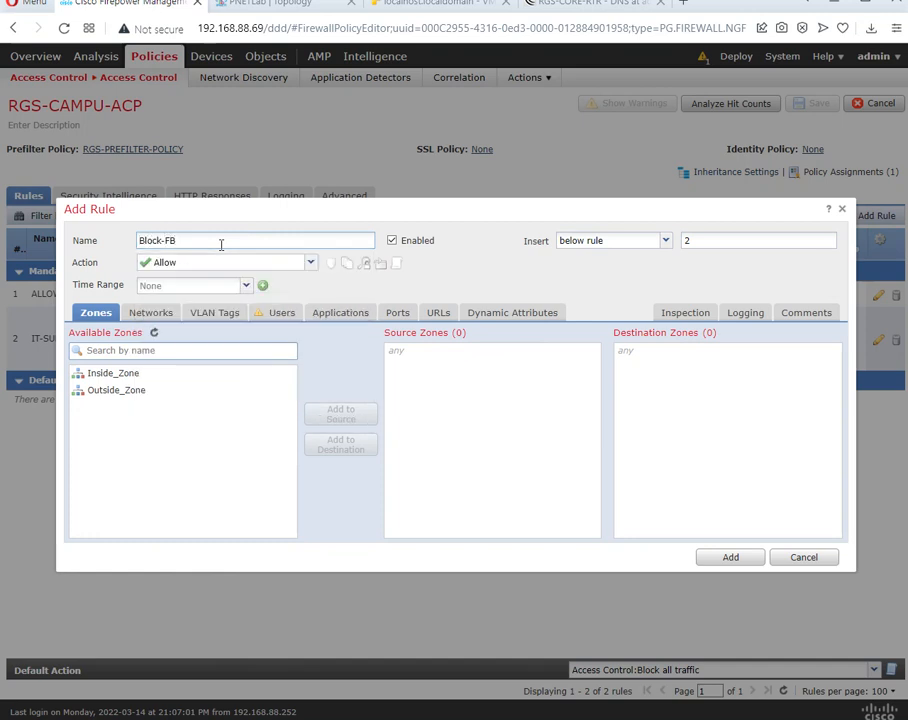
Set the action of the Block-FB rule to Block.
left_click(311, 264)
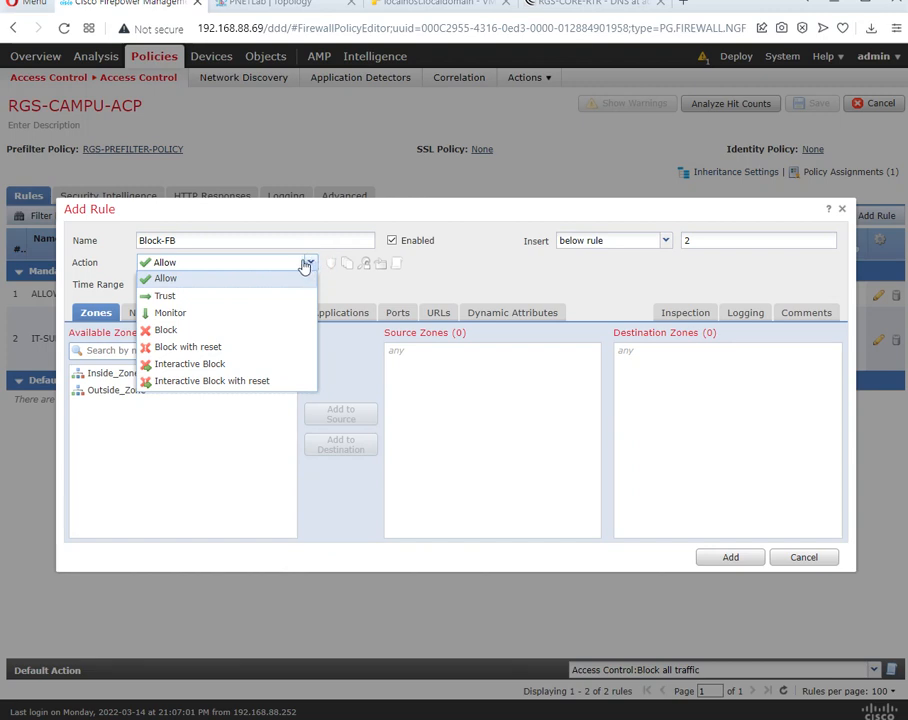
left_click(255, 332)
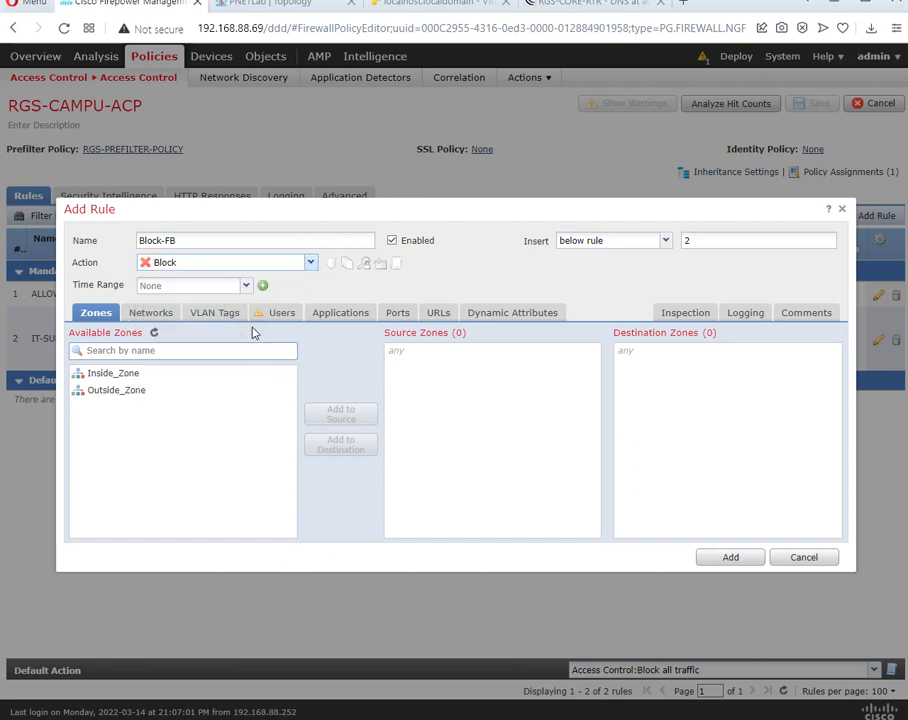
left_click(309, 262)
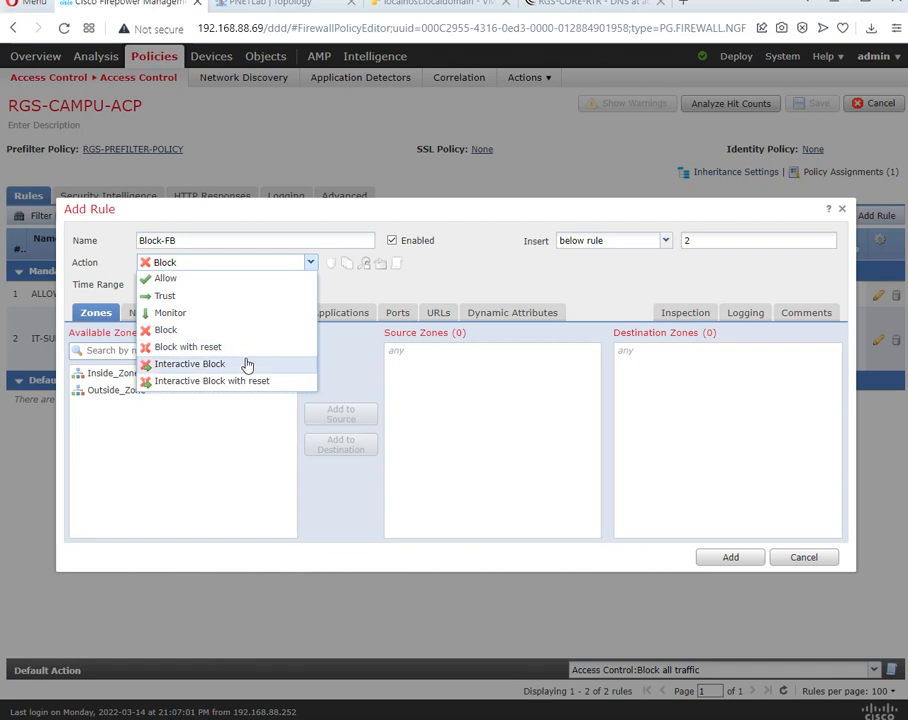
left_click(244, 330)
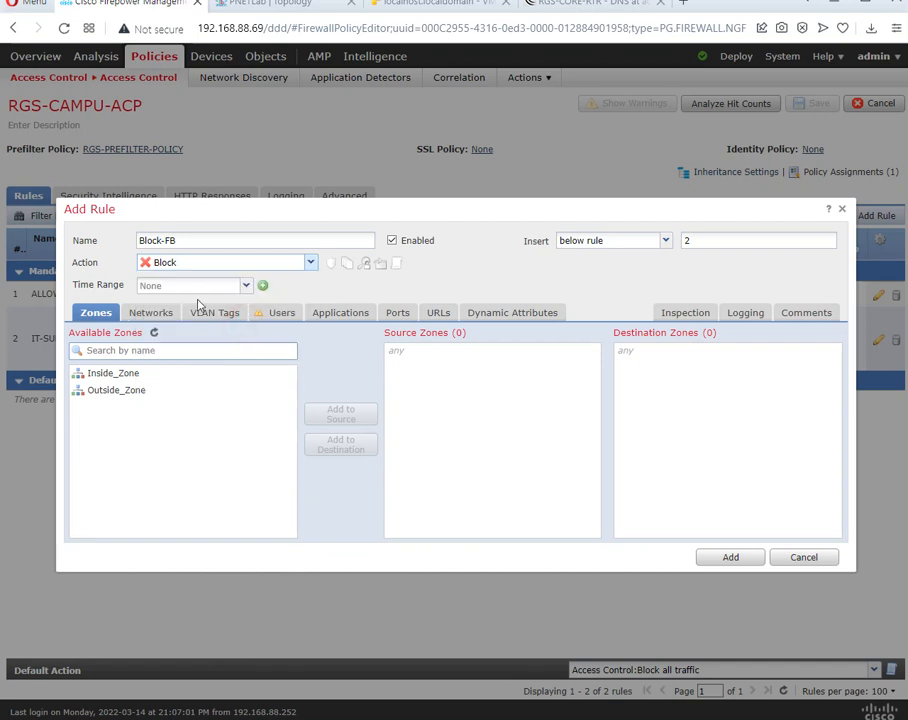
Add Inside_Zone as the source zone and Outside_Zone as the destination zone of the Block-FB rule.
left_click(205, 372)
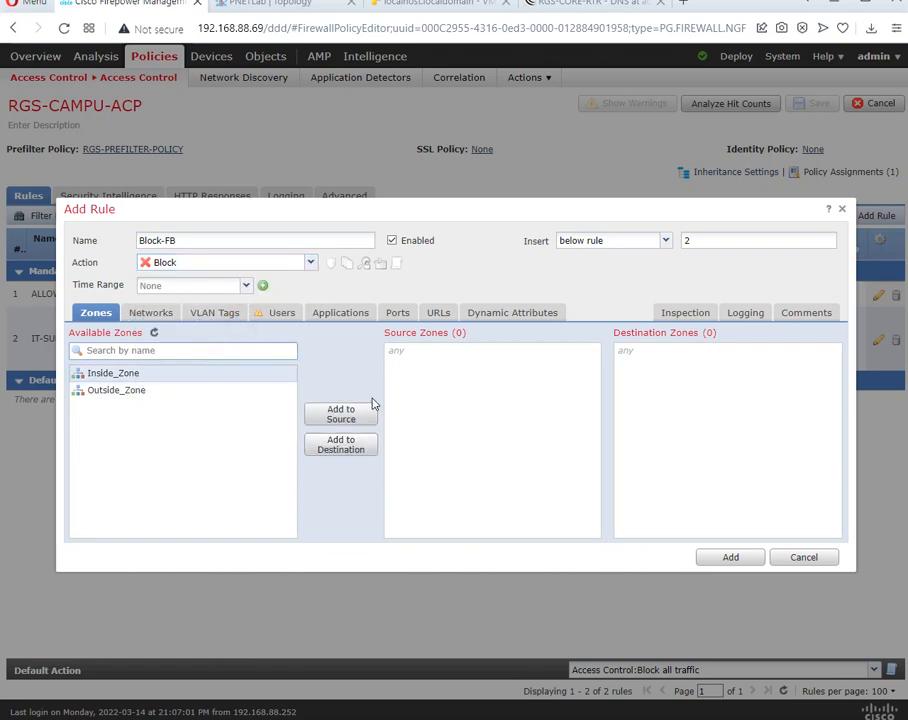
left_click(345, 413)
left_click(190, 395)
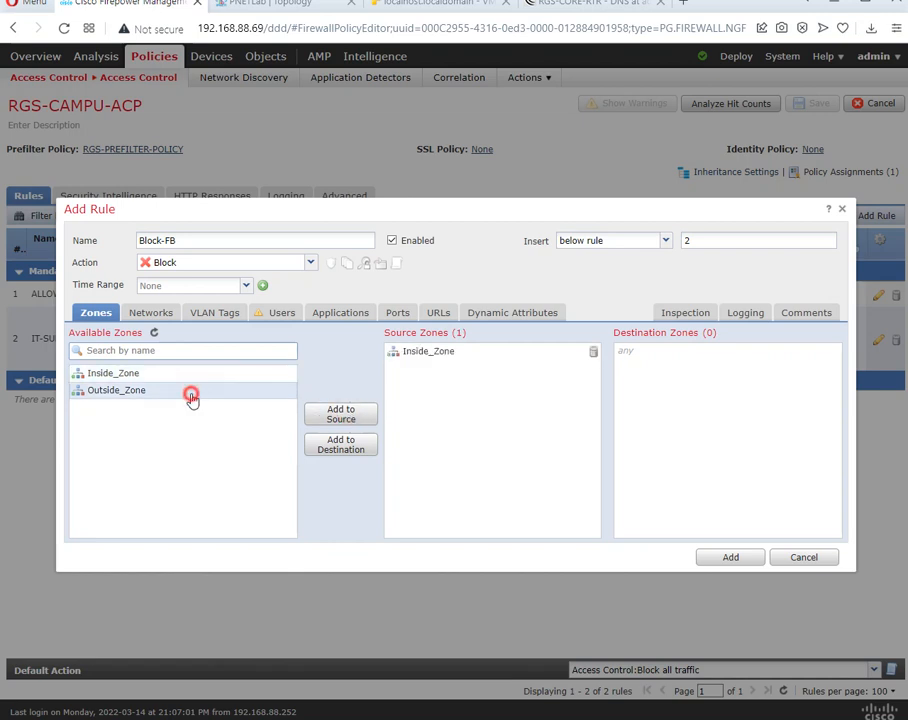
left_click(330, 452)
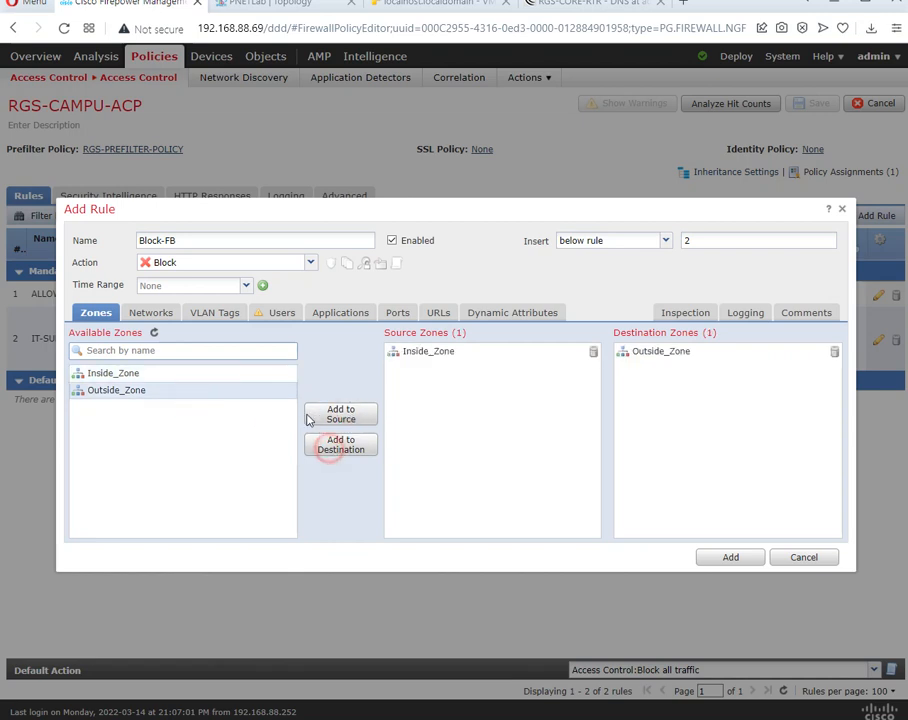
Find the Social Networking URL category with the search term "social" and add it to the Block-FB rule with any reputation.
left_click(440, 314)
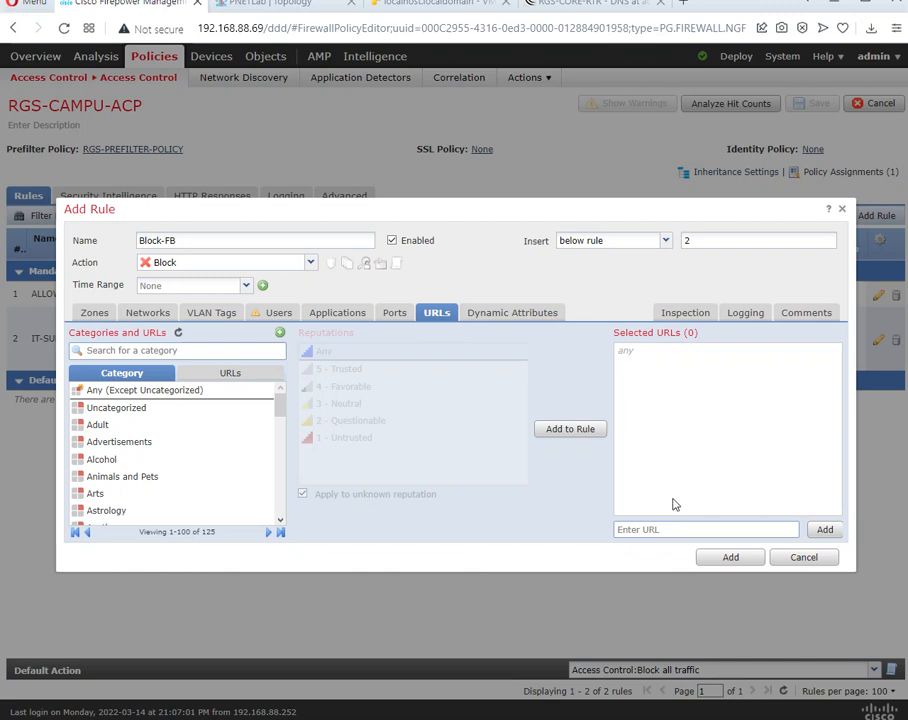
left_click(675, 528)
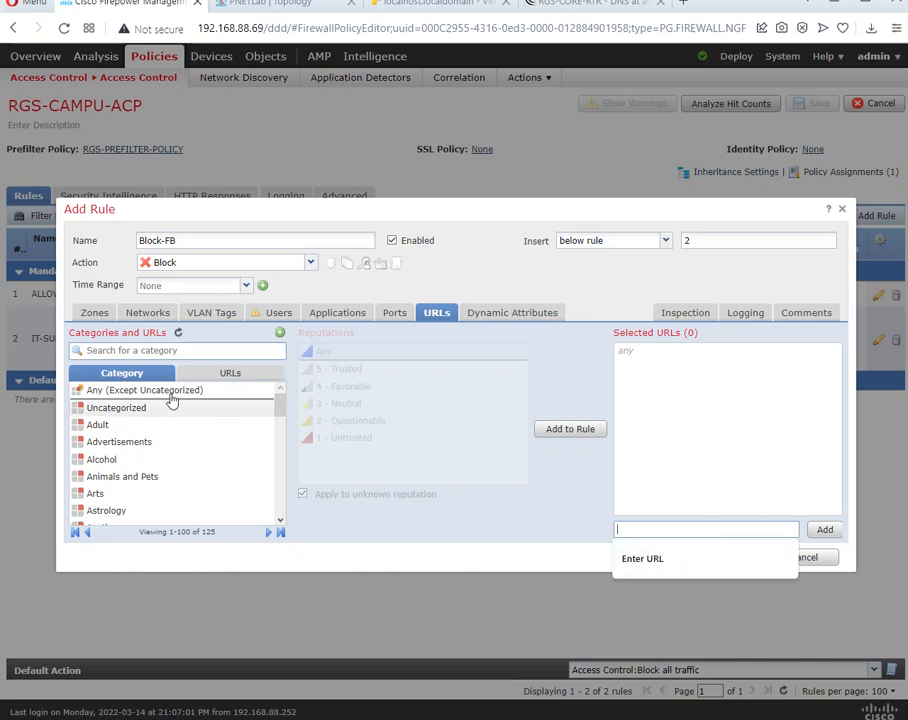
left_click(162, 349)
type("face")
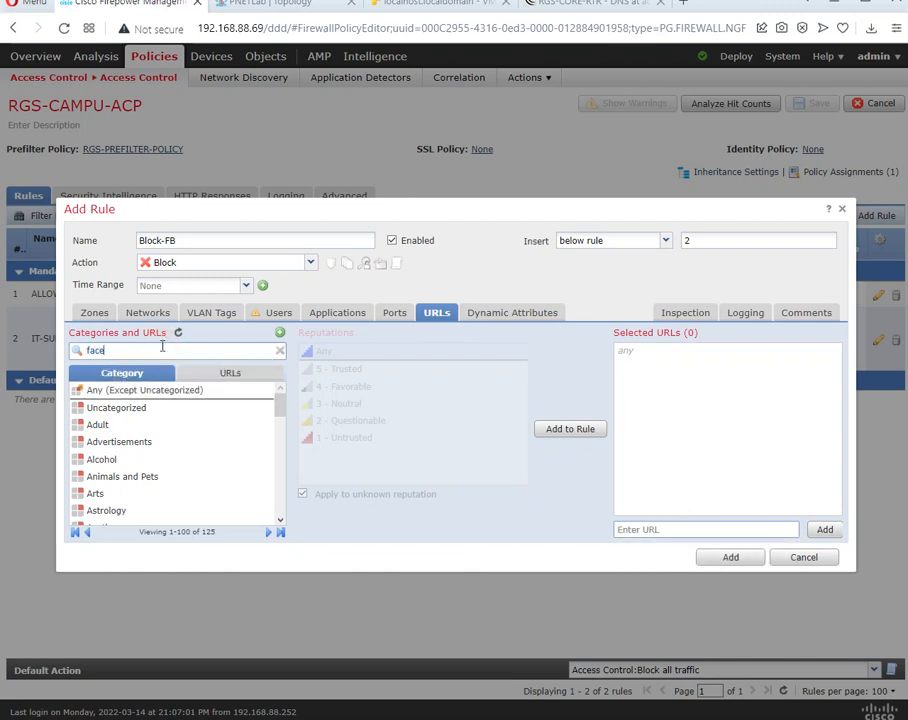
double_click(158, 345)
type("socia")
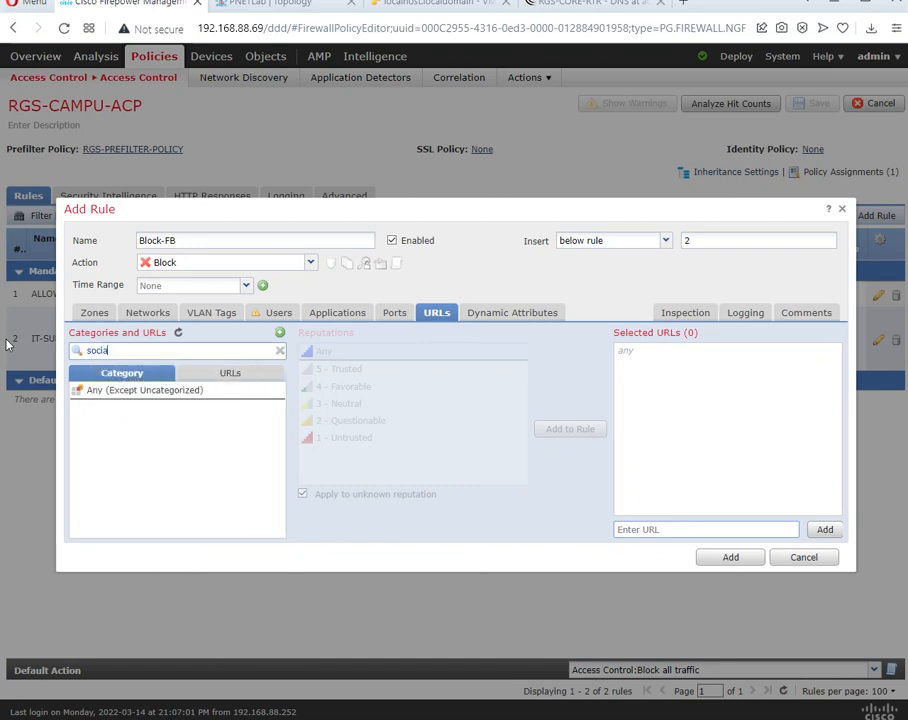
type("l")
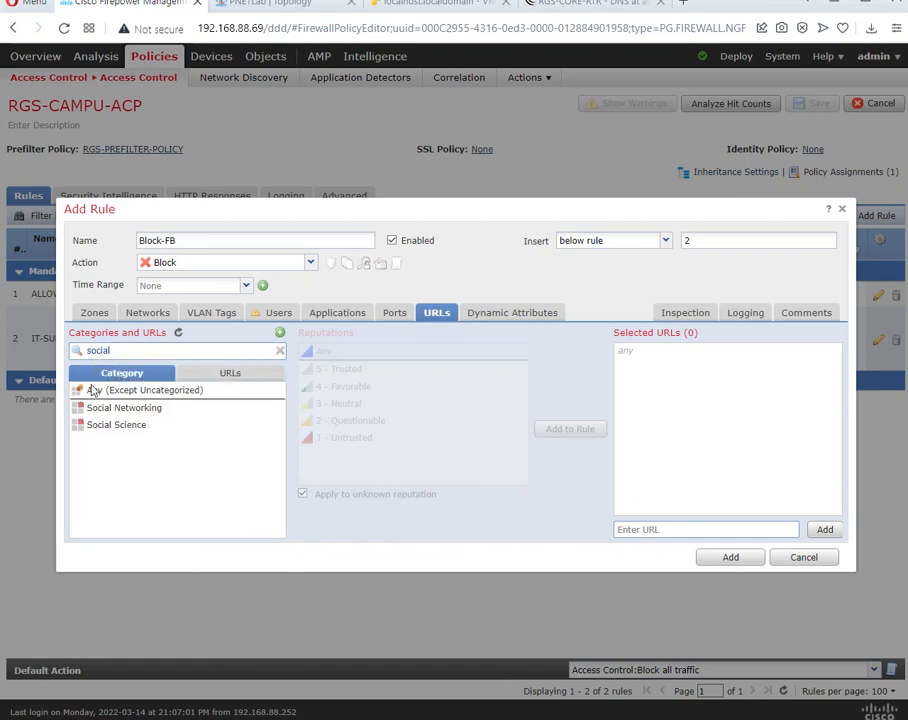
left_click(124, 409)
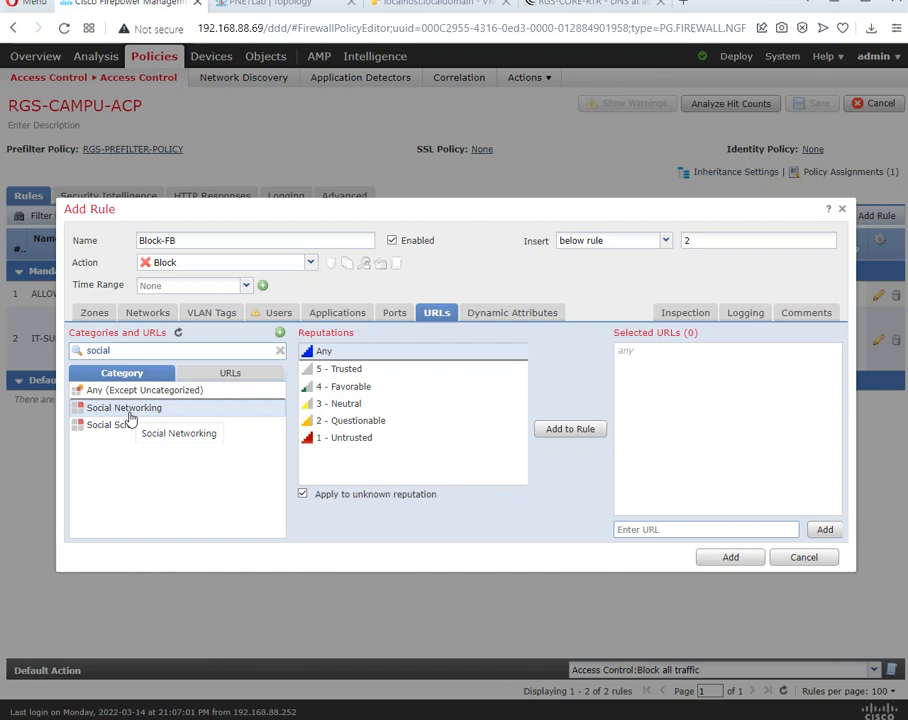
left_click(340, 312)
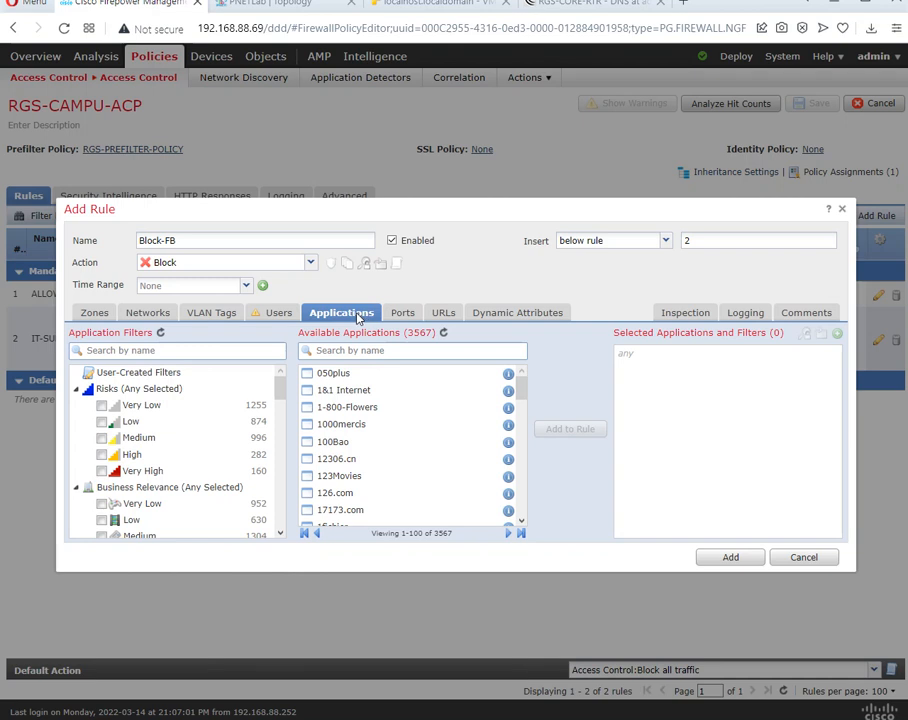
left_click(443, 313)
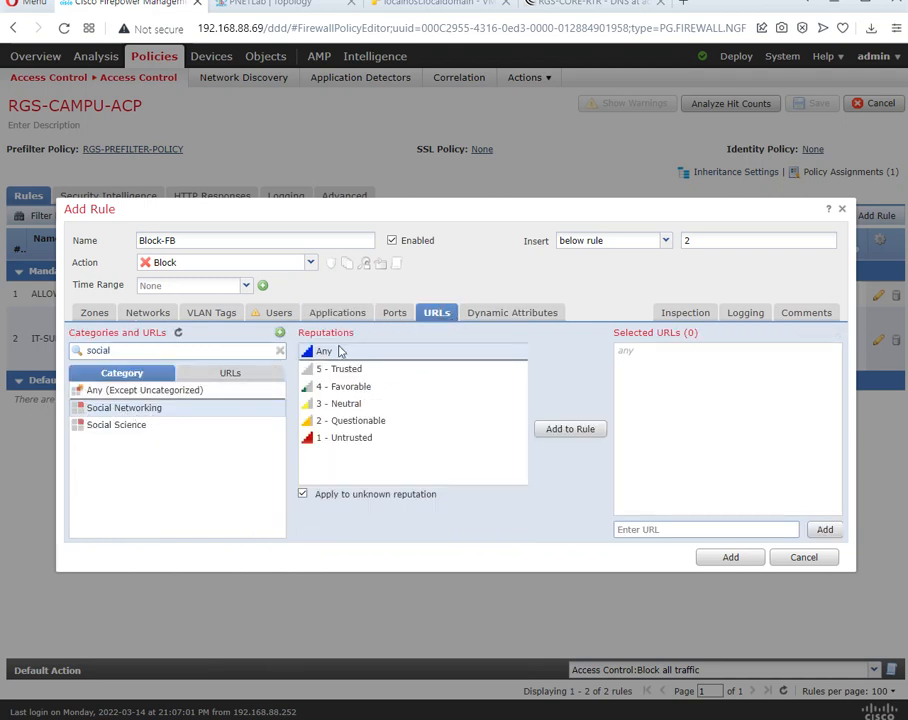
left_click(131, 411)
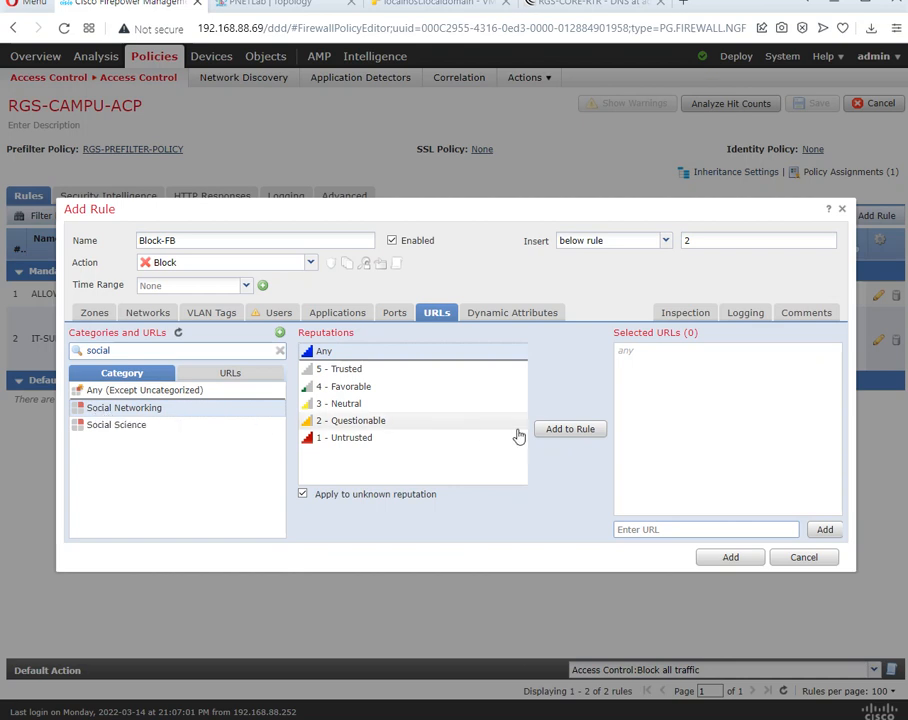
left_click(560, 432)
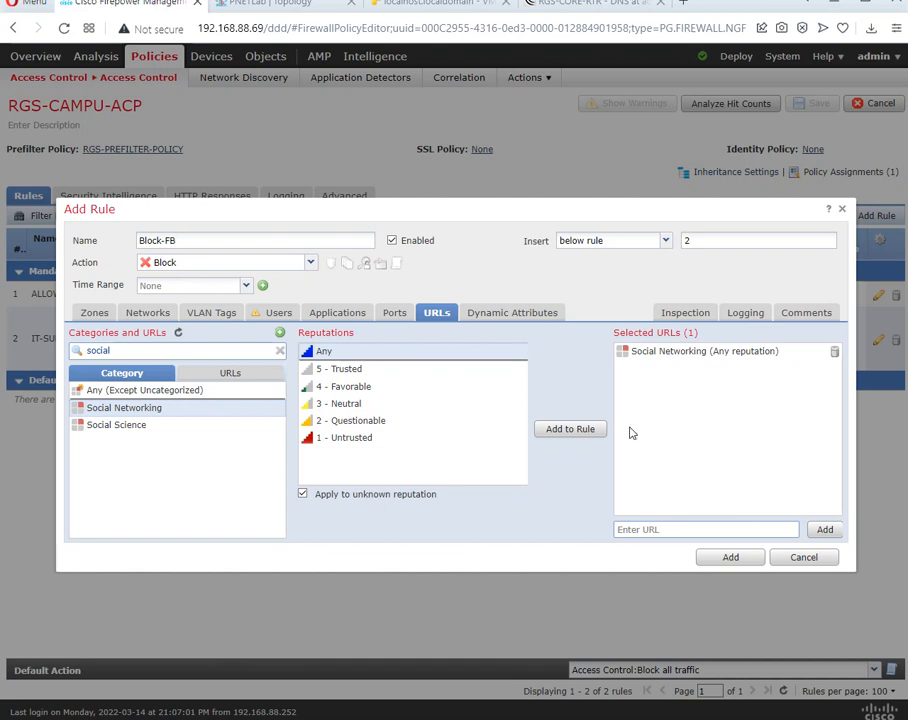
Enable logging at the beginning of connection for the Block-FB rule and add the rule to the policy.
left_click(750, 310)
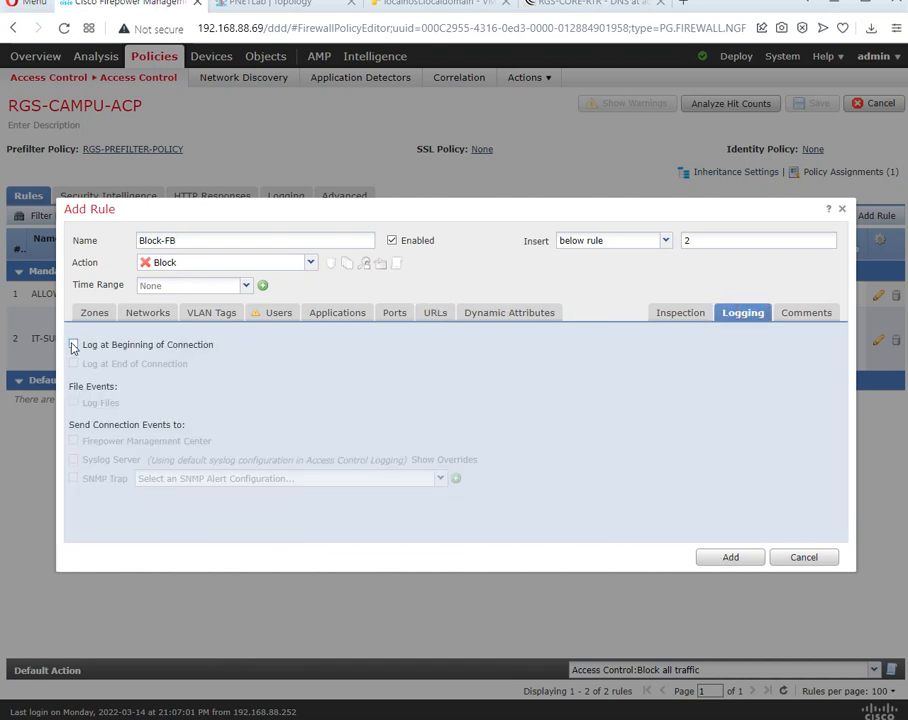
left_click(73, 345)
left_click(717, 563)
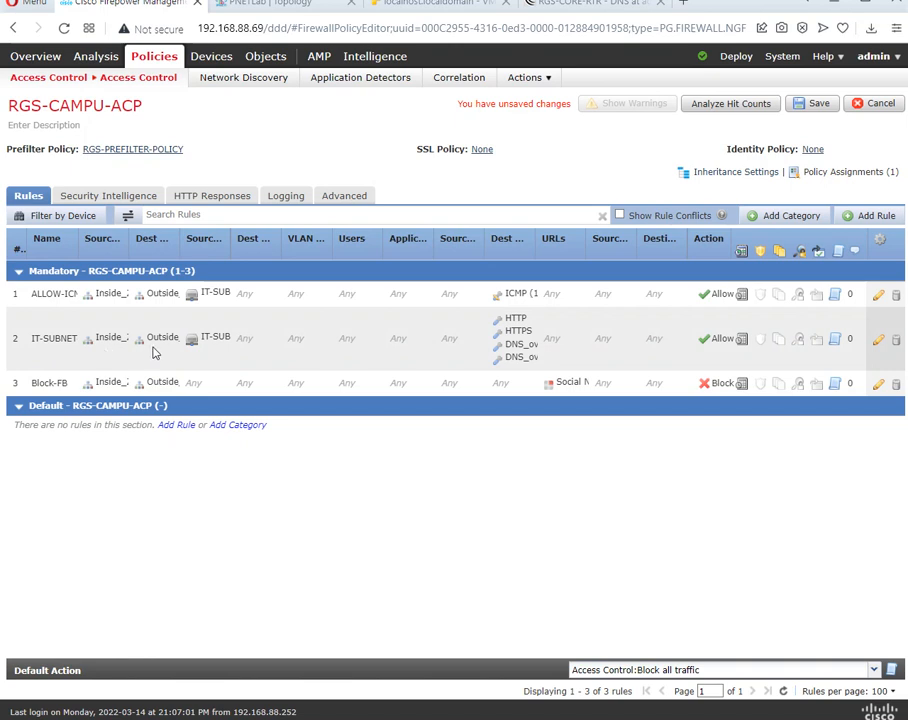
Move the Block-FB rule above the IT-SUBNET rule and save the RGS-CAMPU-ACP policy.
mouse_move(211, 343)
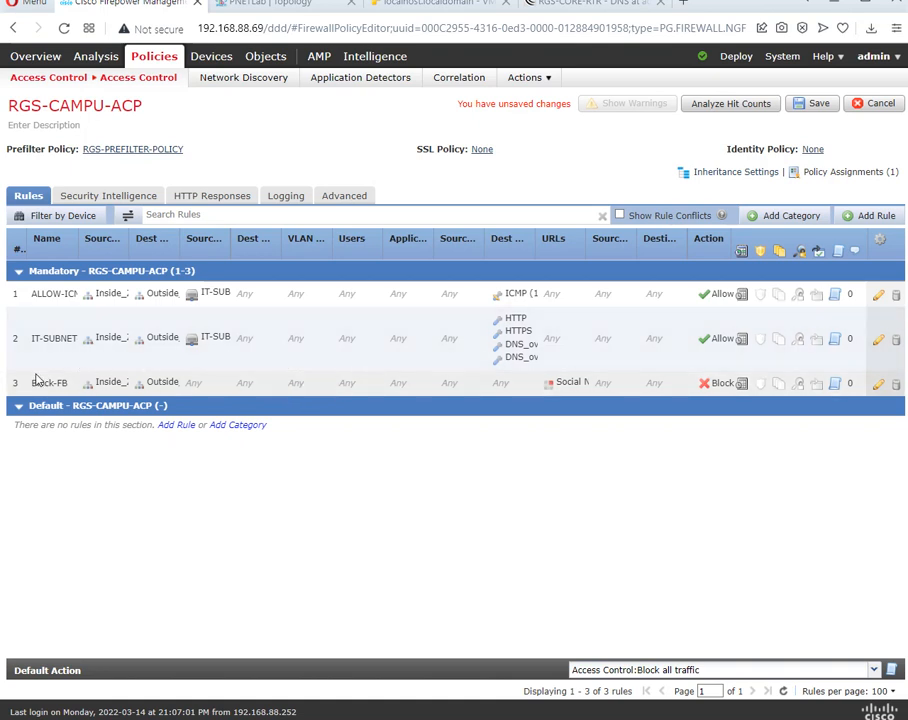
left_click_drag(42, 390, 55, 345)
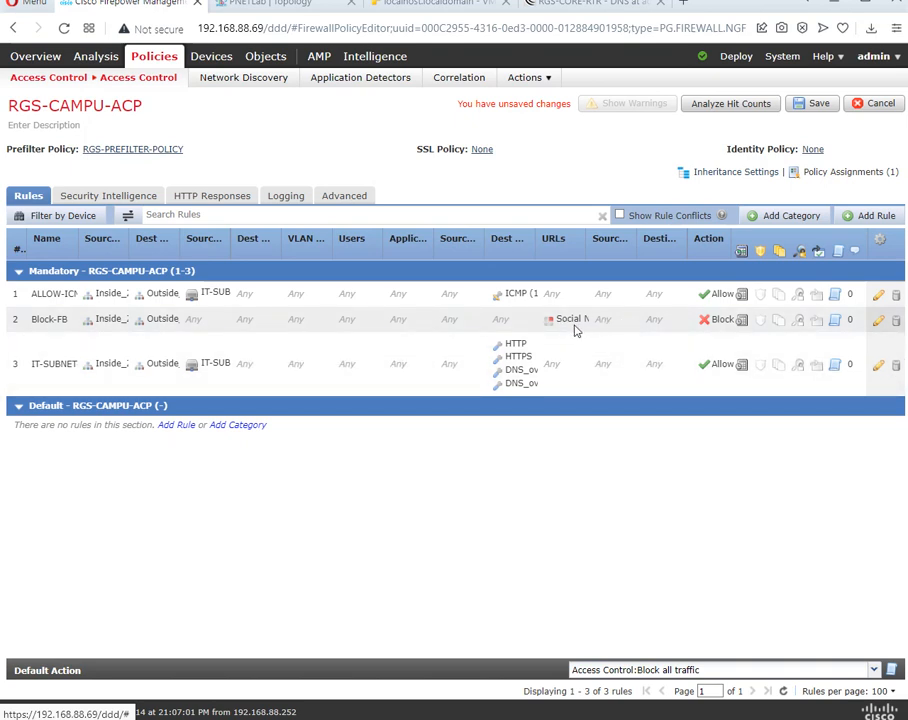
left_click(810, 110)
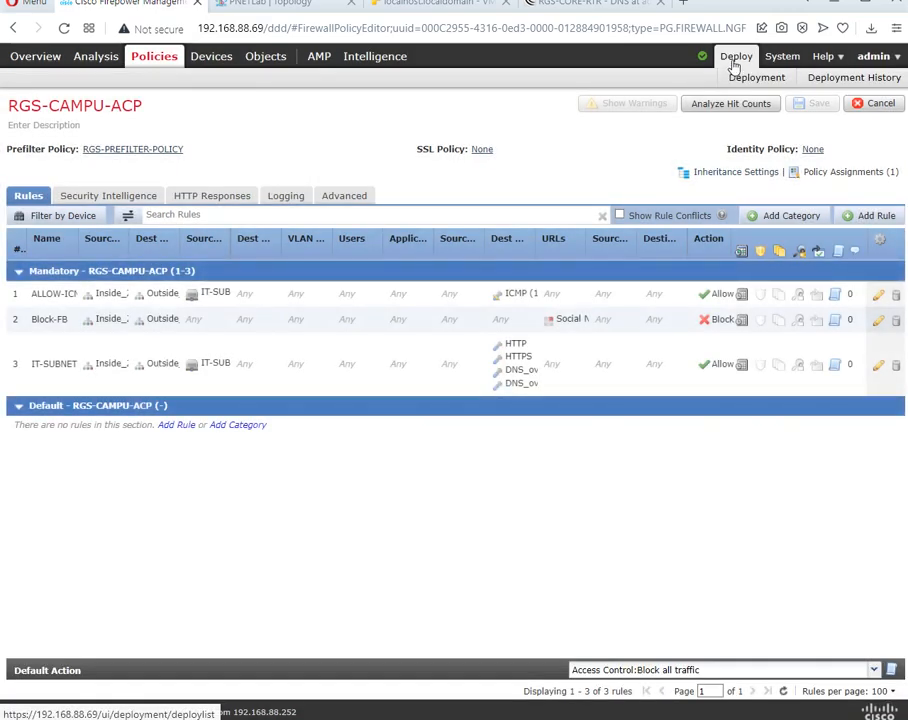
Deploy the RGS-CAMPU-ACP policy changes to the RGS-NGFW-PRI device, proceeding past the validation messages.
left_click(742, 78)
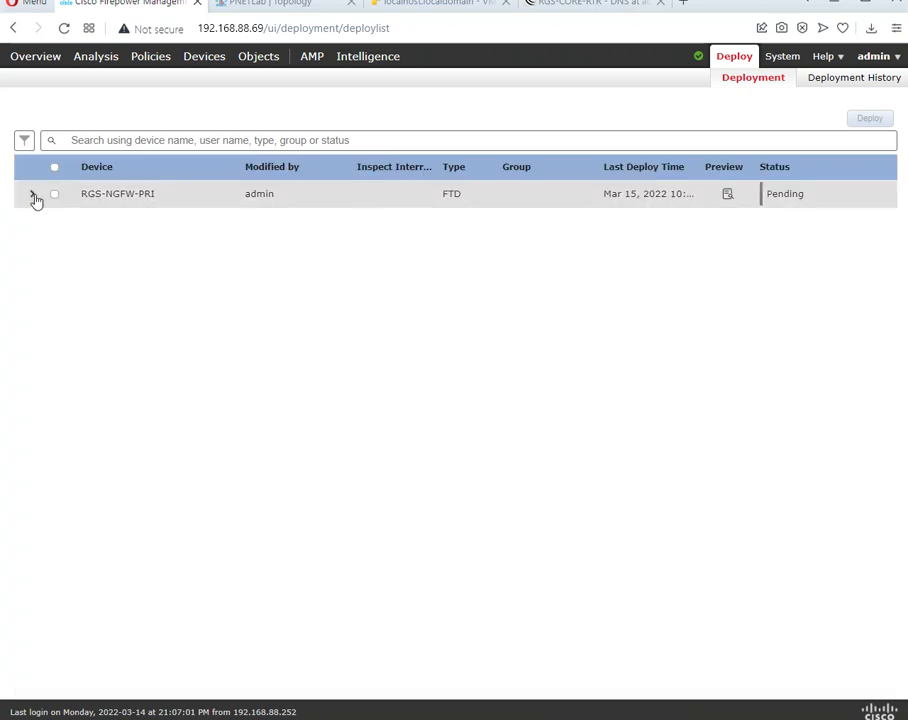
left_click(34, 197)
left_click(54, 195)
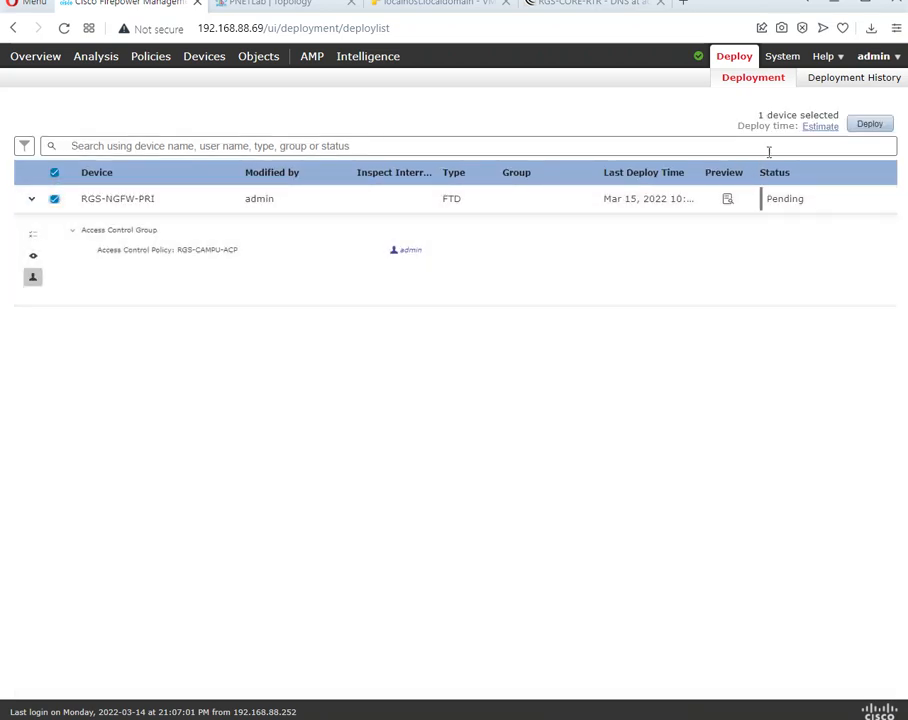
left_click(870, 124)
left_click(645, 451)
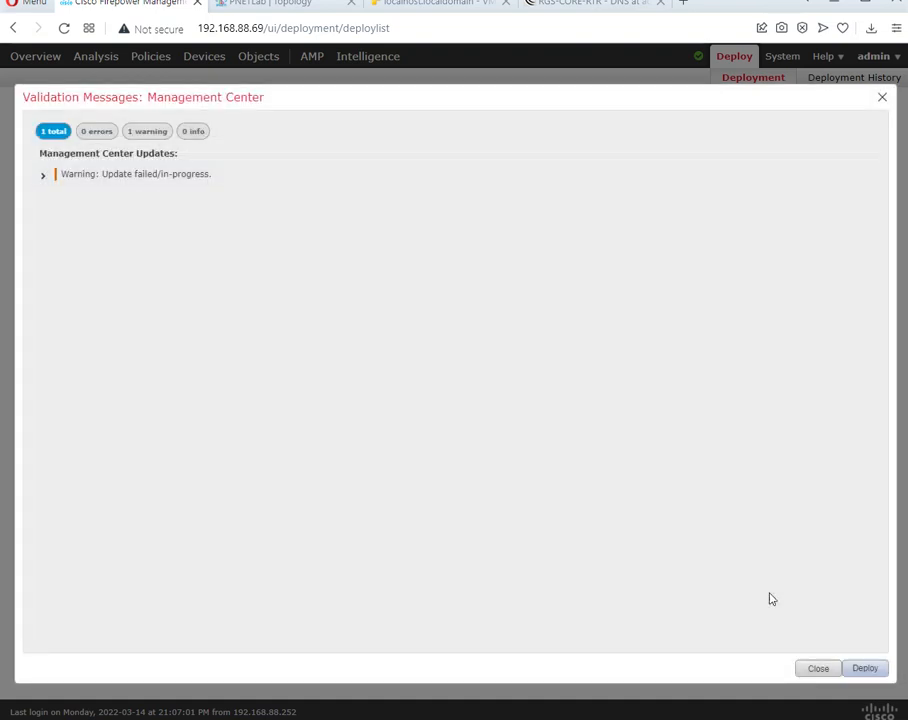
left_click(866, 669)
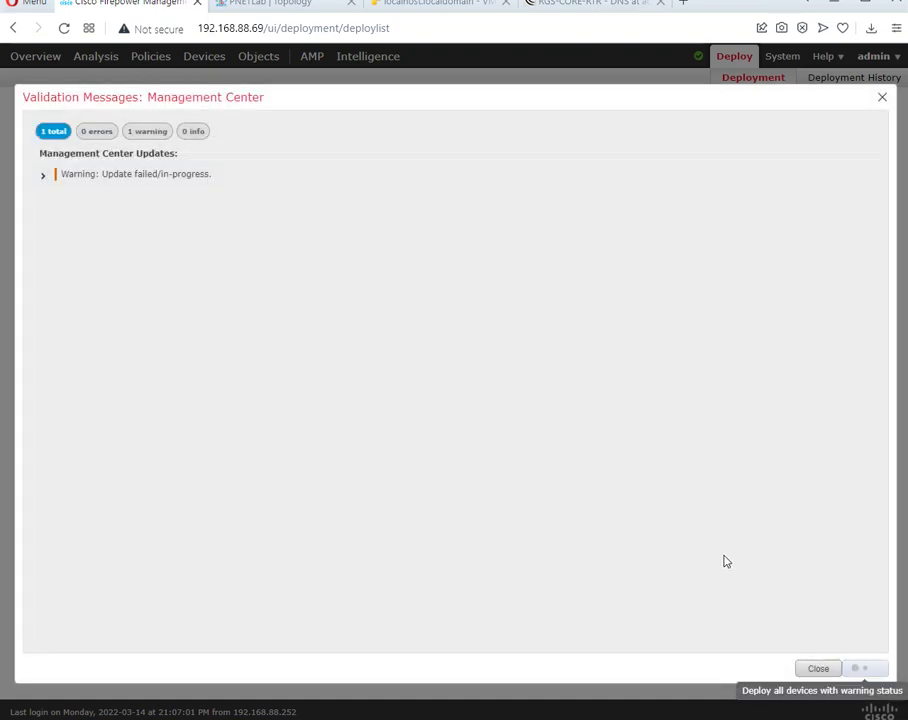
left_click(882, 98)
left_click(862, 120)
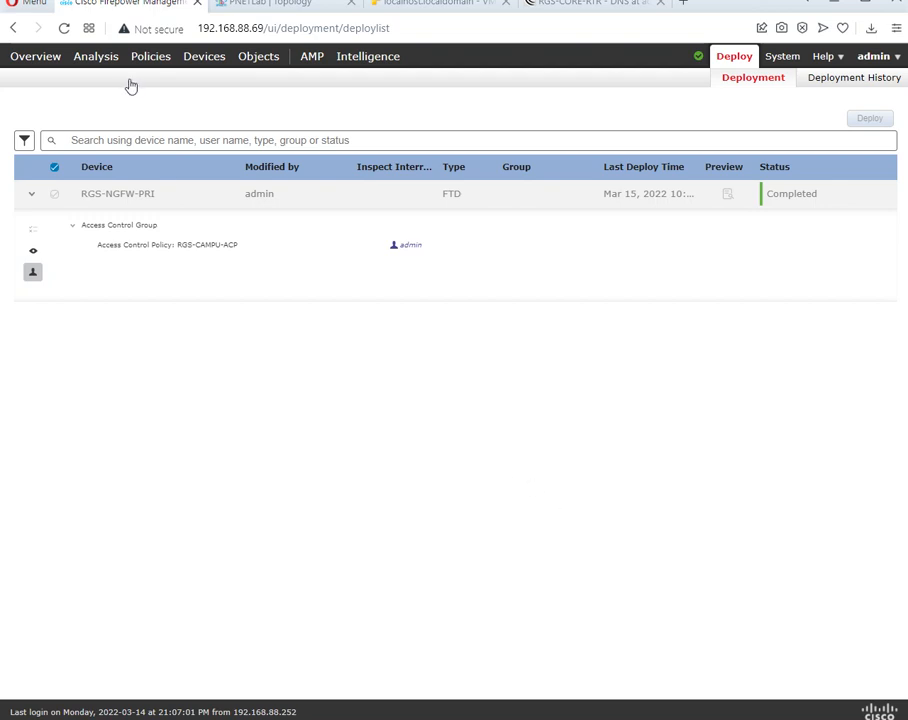
Reopen the RGS-CAMPU-ACP policy and review the zones and selected URL category of the Block-FB rule, discarding any edits.
mouse_move(148, 60)
mouse_move(48, 78)
left_click(52, 100)
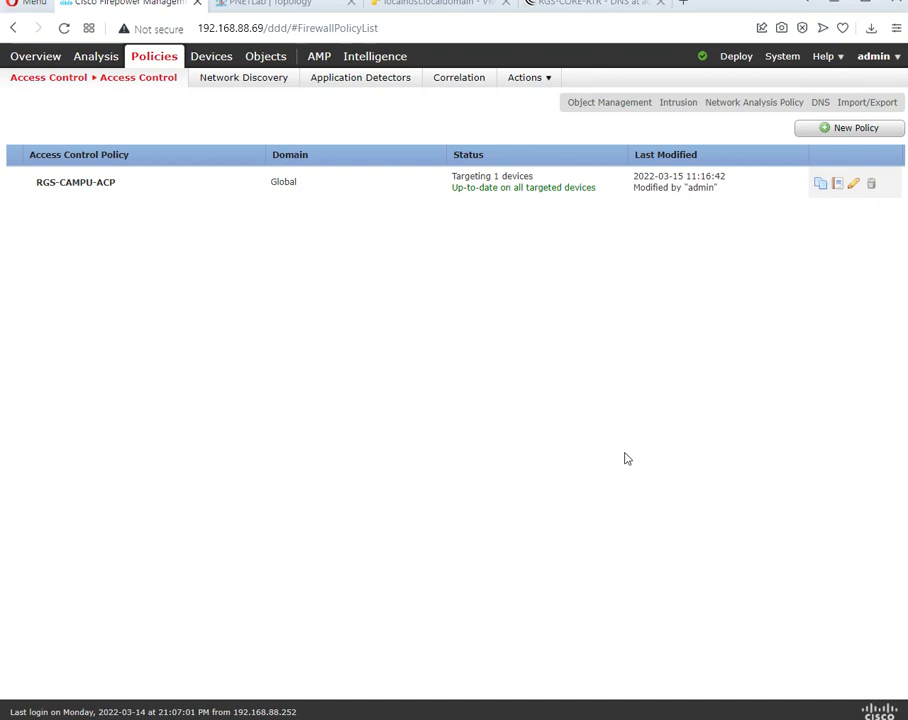
left_click(255, 193)
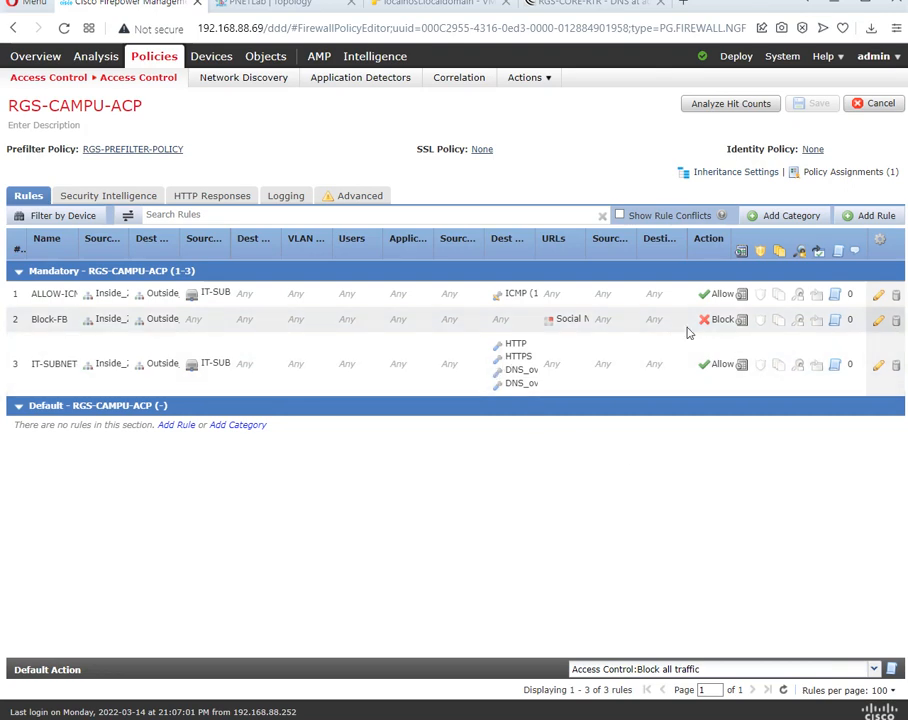
double_click(167, 320)
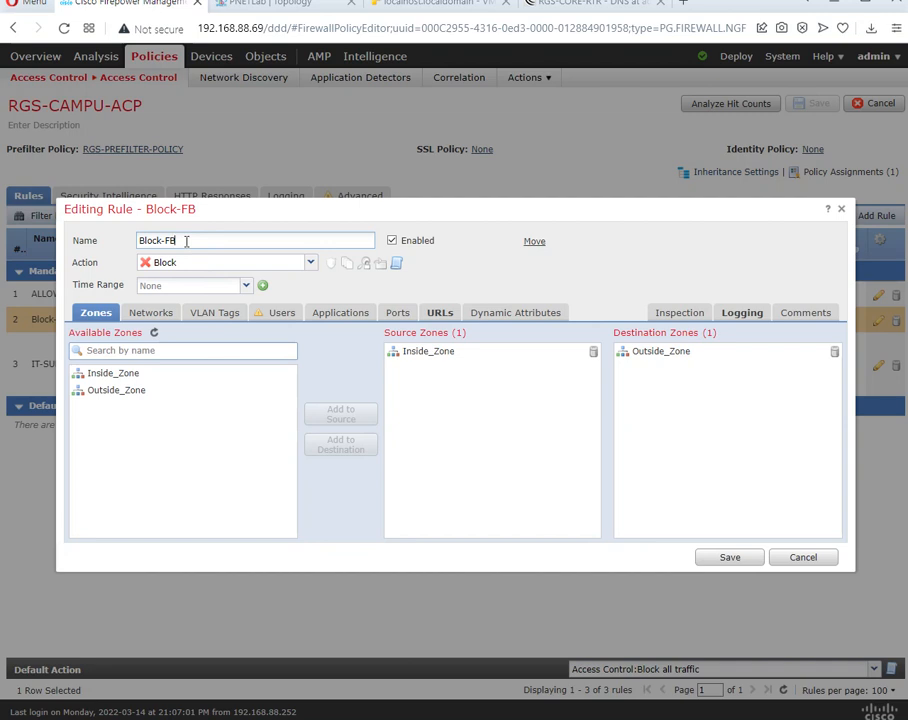
left_click(440, 312)
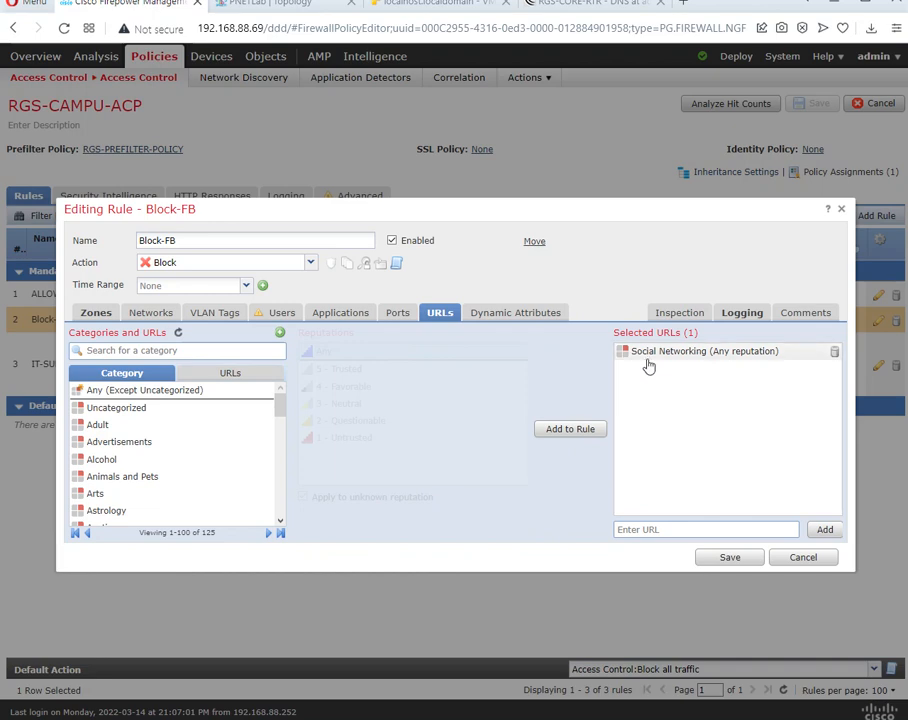
left_click(803, 557)
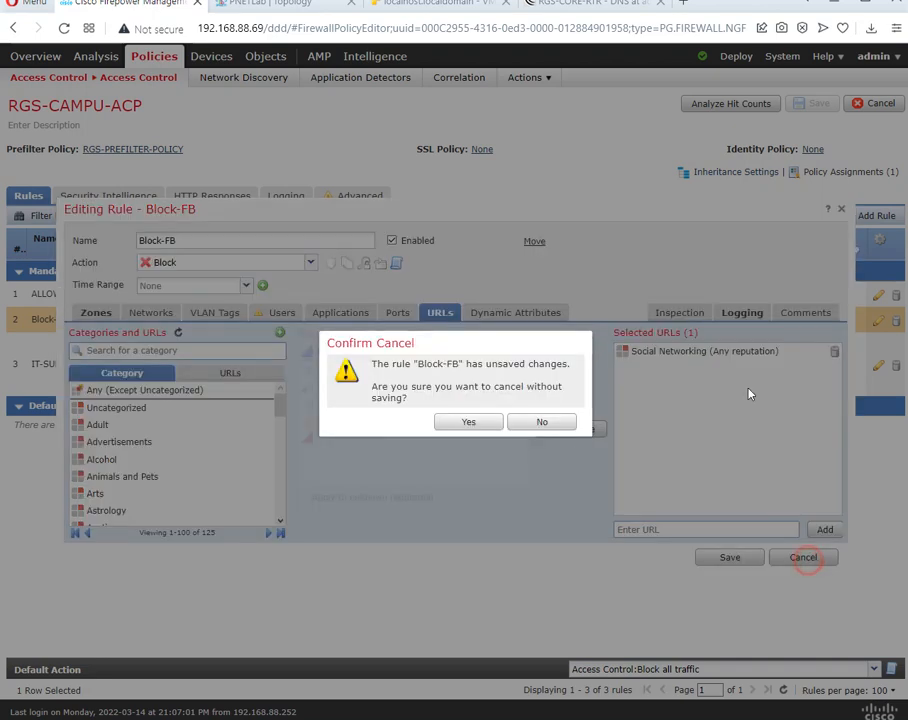
left_click(455, 424)
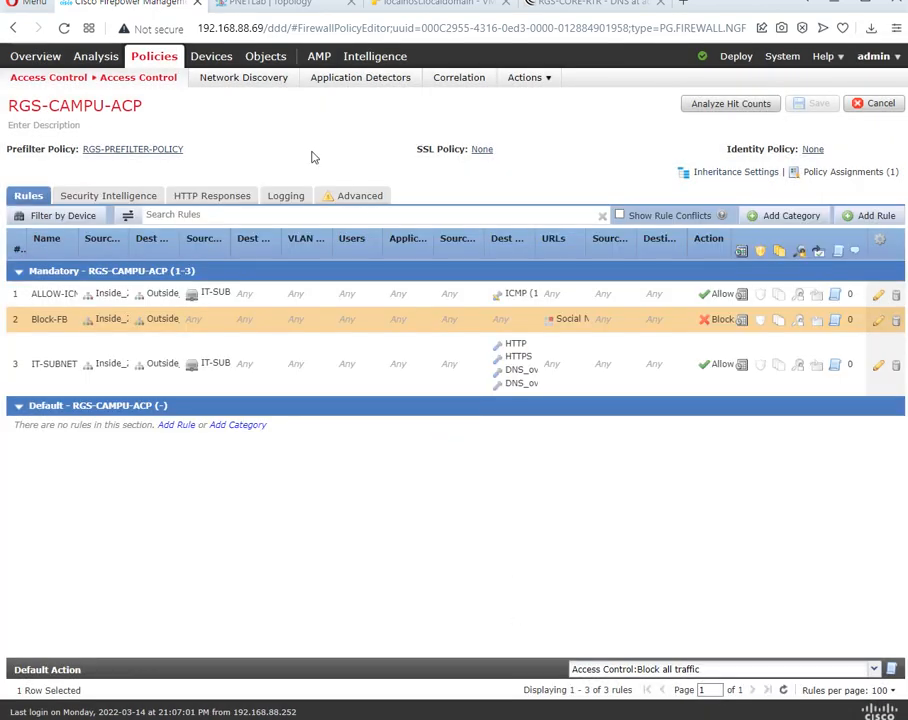
Switch to the PNETLab topology and open the console of the RGS-WIN-CLIENT machine.
left_click(268, 4)
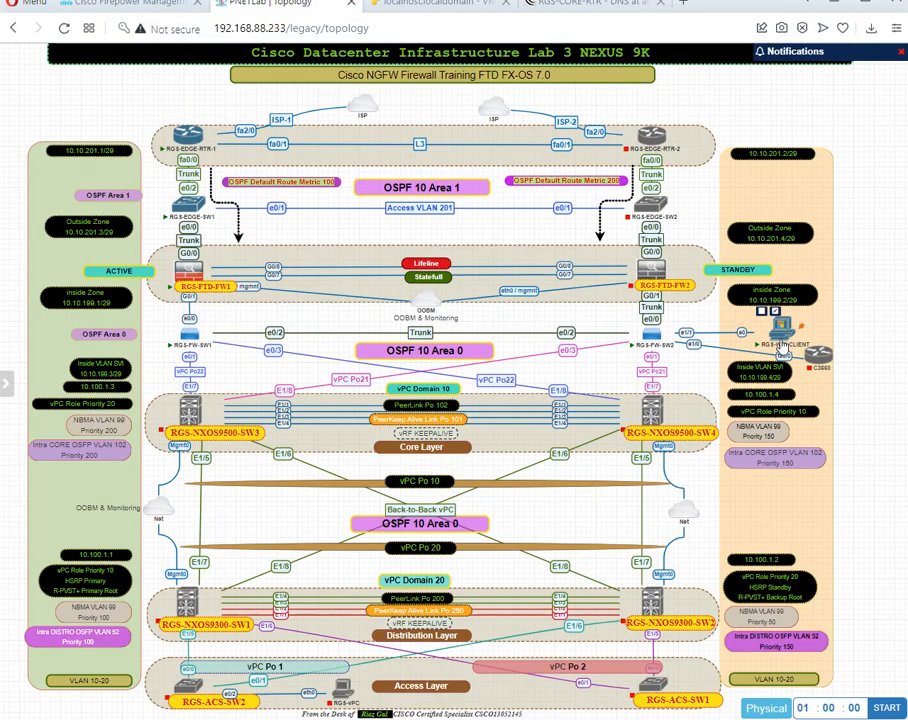
left_click(782, 338)
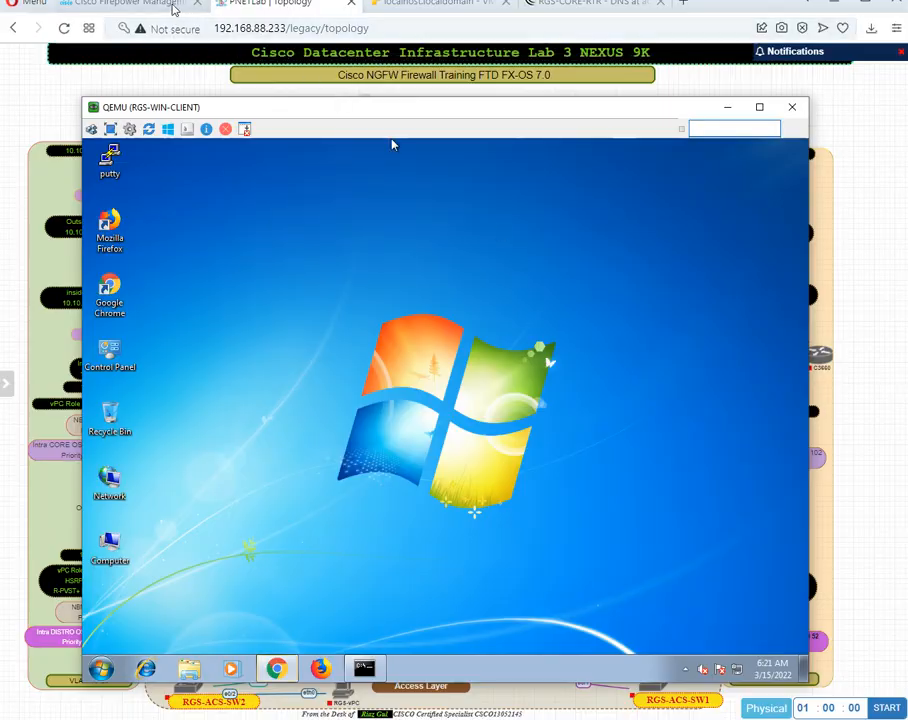
Switch to Firepower Management Center and open the connection events.
left_click(175, 8)
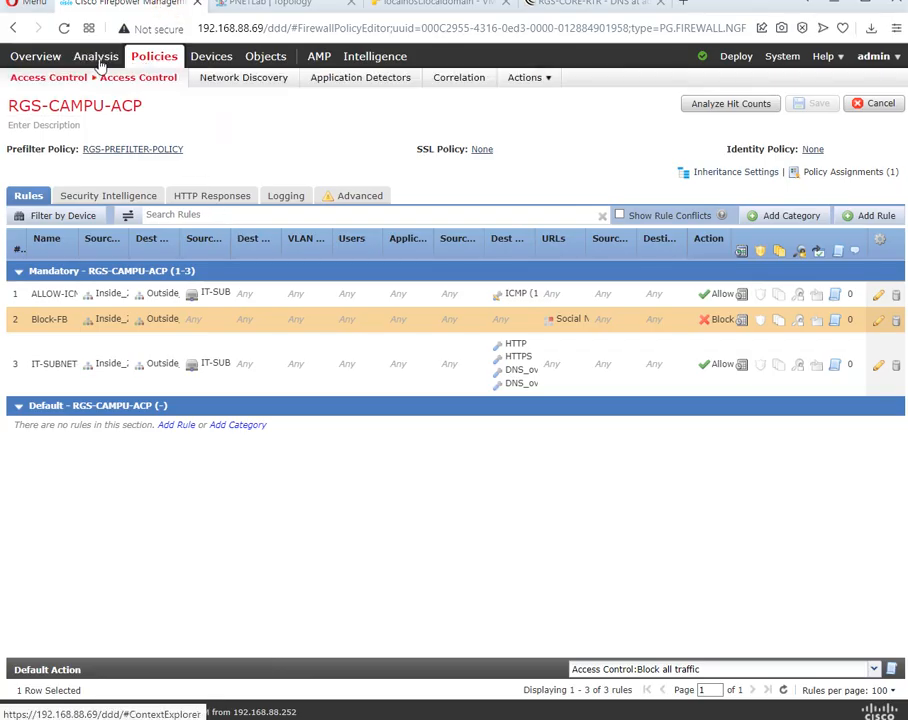
mouse_move(97, 58)
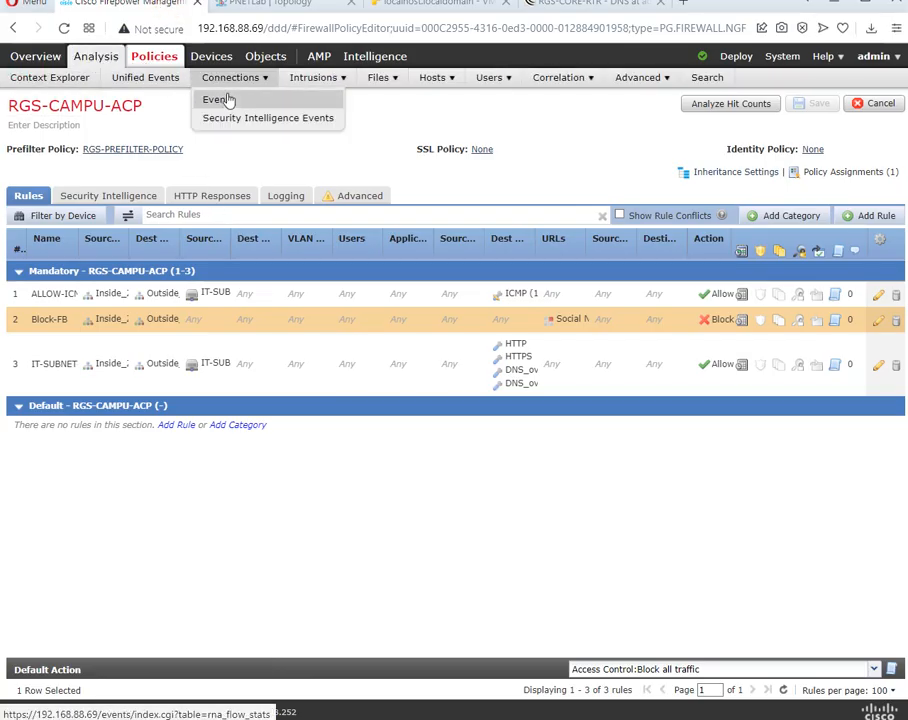
left_click(228, 100)
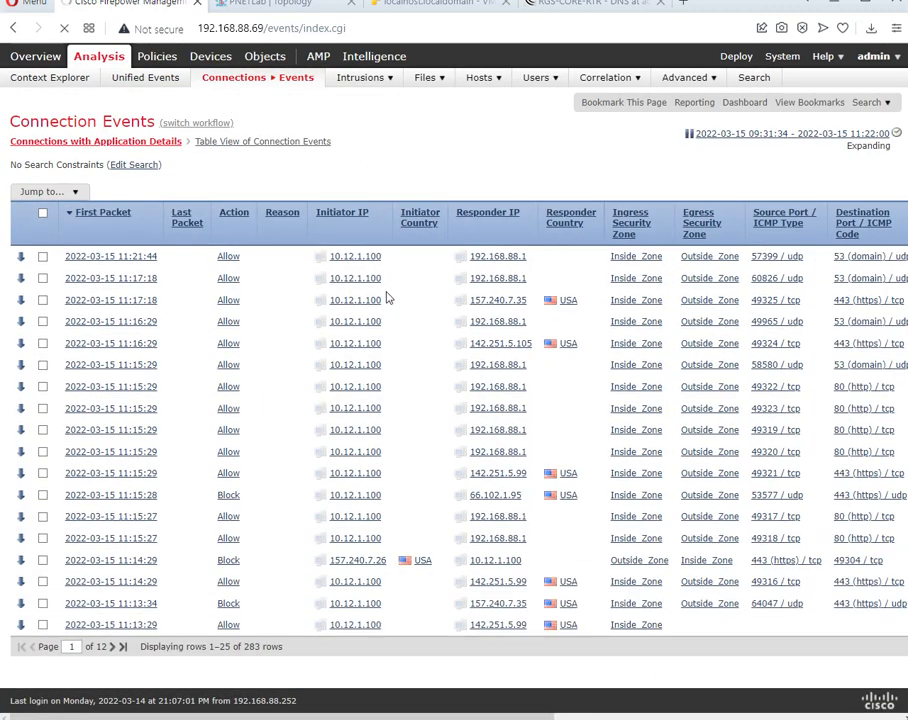
Return to the RGS-WIN-CLIENT console and browse to facebook.com in Chrome.
left_click(528, 718)
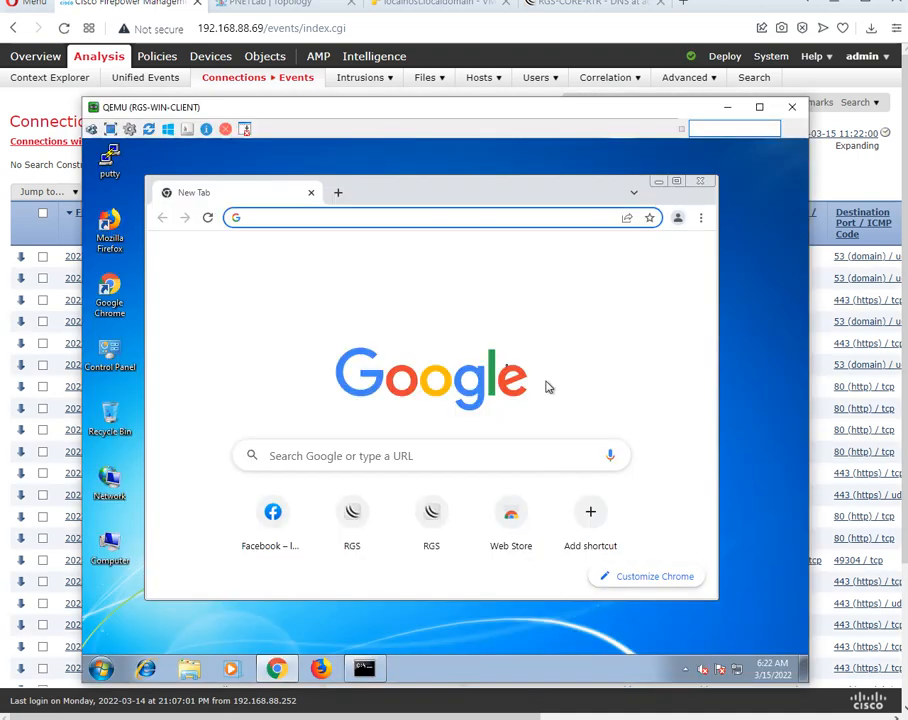
left_click(397, 217)
type("fac")
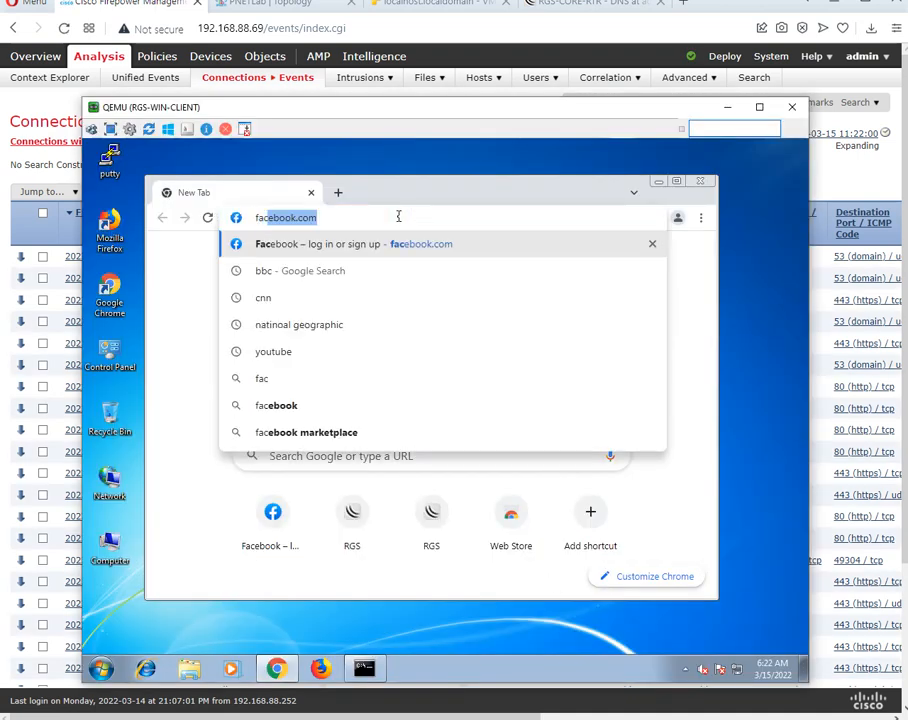
key("Return")
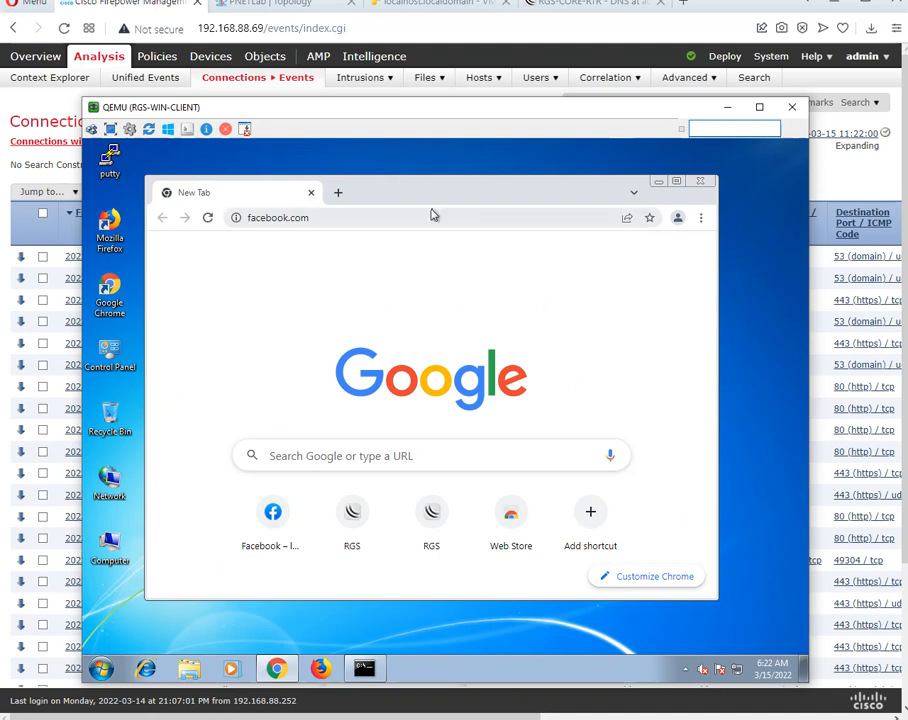
Browse to twitter.com in a second Chrome tab and check how both the Facebook and Twitter pages load.
left_click(338, 193)
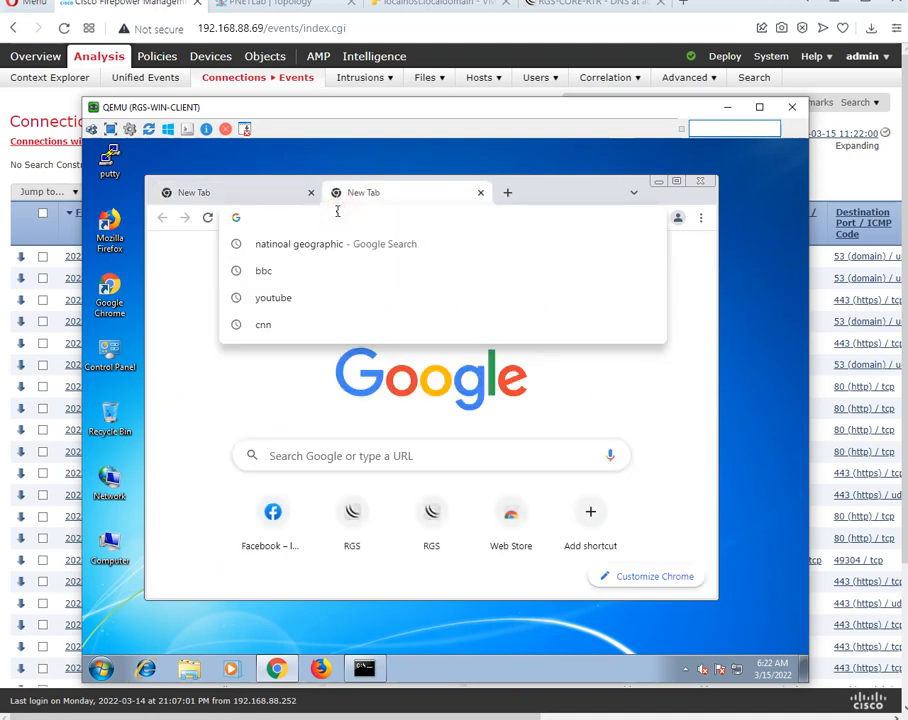
type("tw")
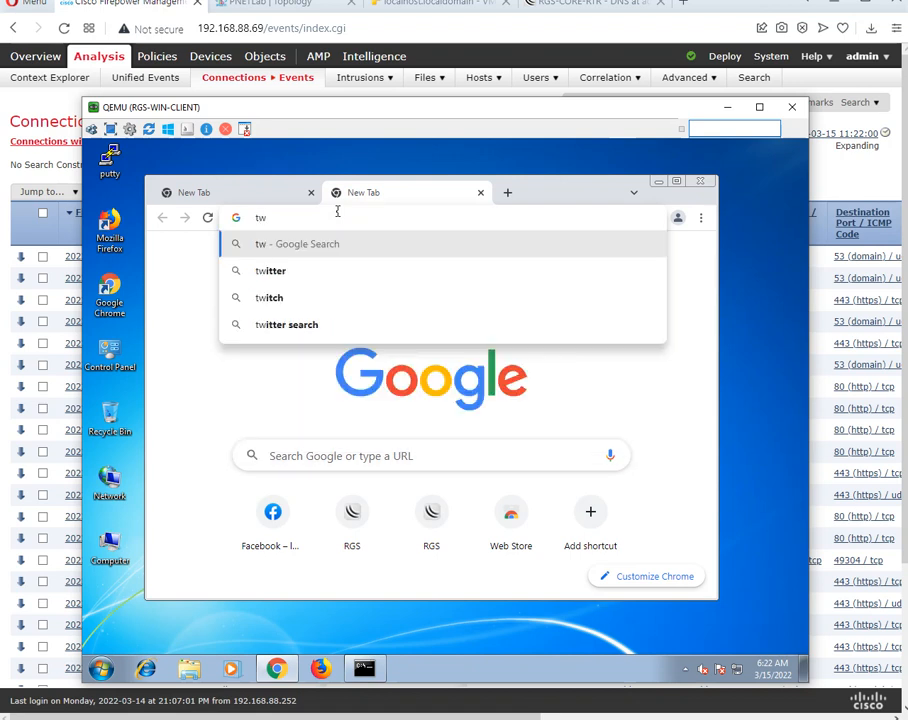
key("Down")
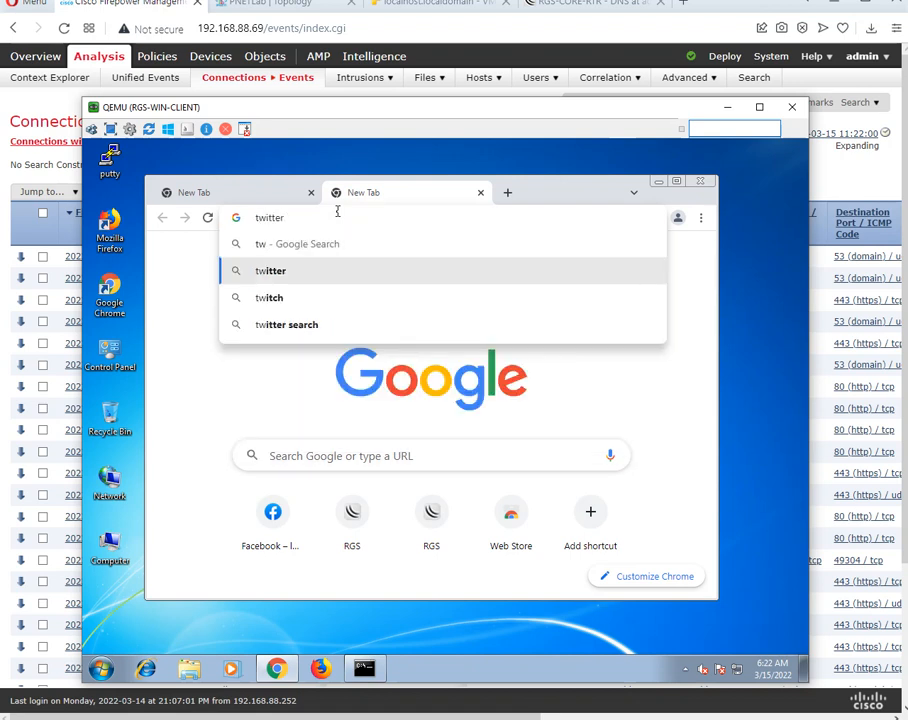
type(".com")
key("Return")
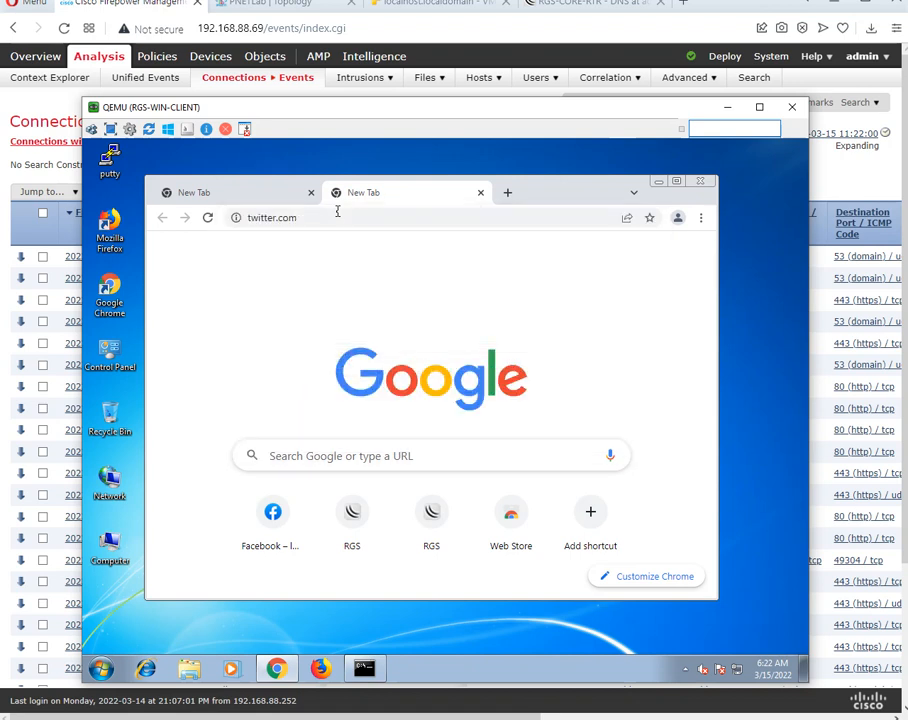
left_click(272, 198)
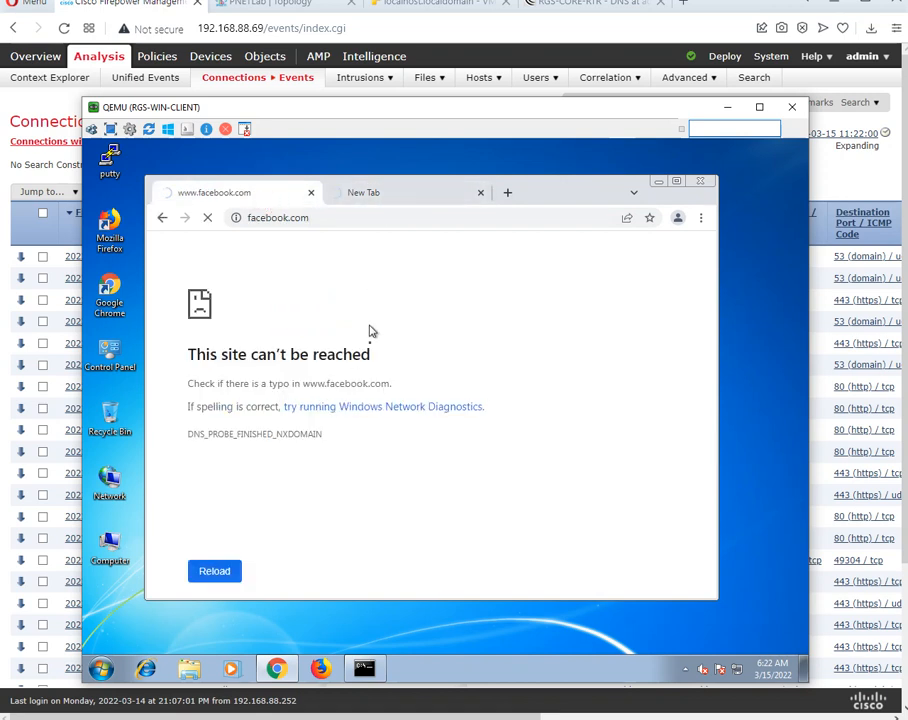
left_click(392, 197)
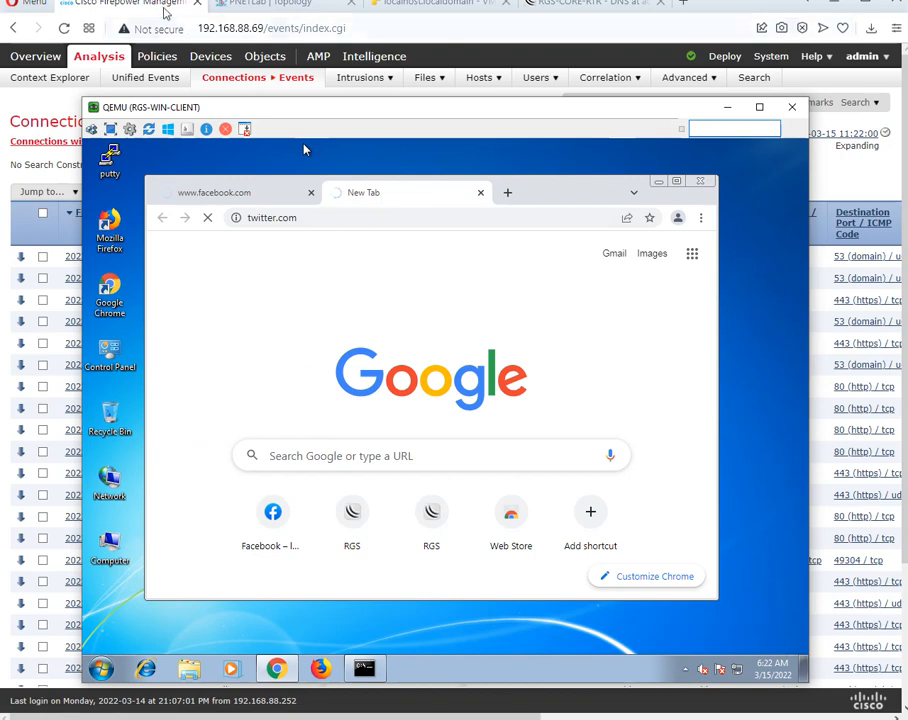
Refresh the Firepower connection events and review the action, client and URL category of the newest entries.
left_click(163, 10)
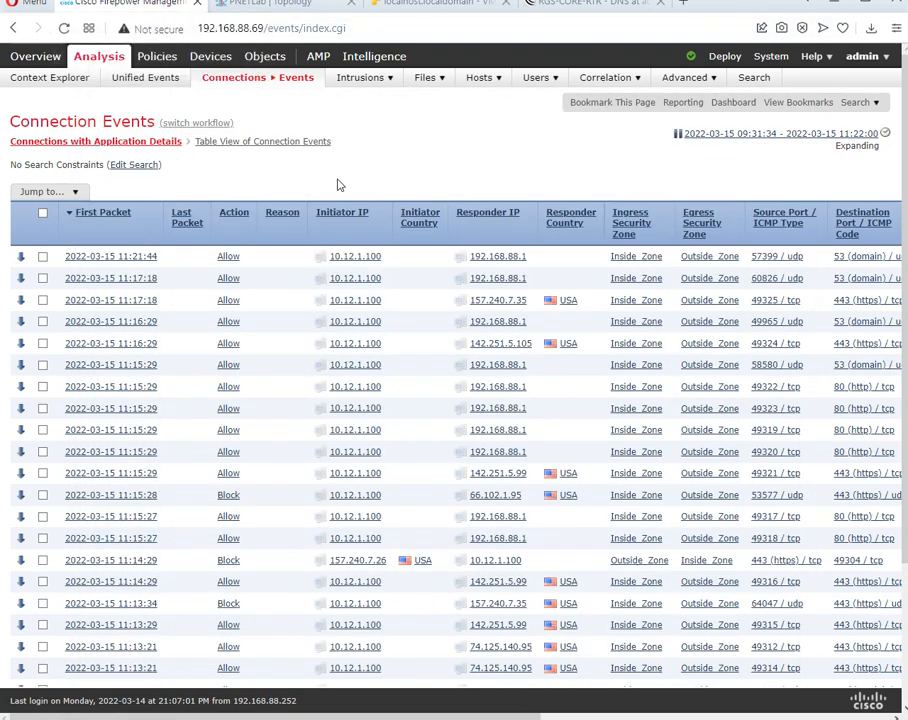
left_click(64, 28)
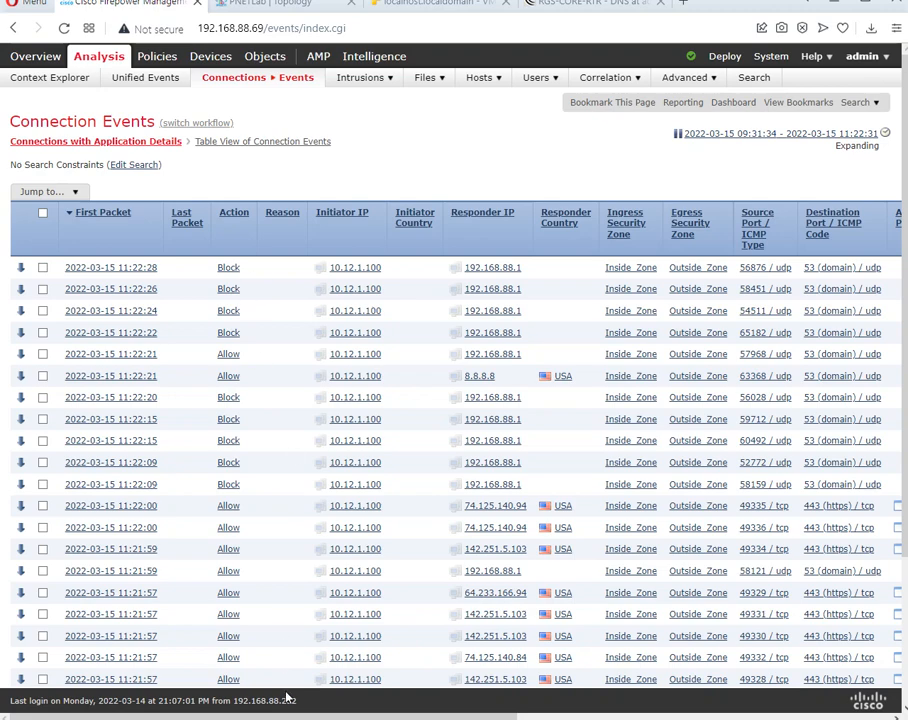
scroll(290, 705, "right", 10)
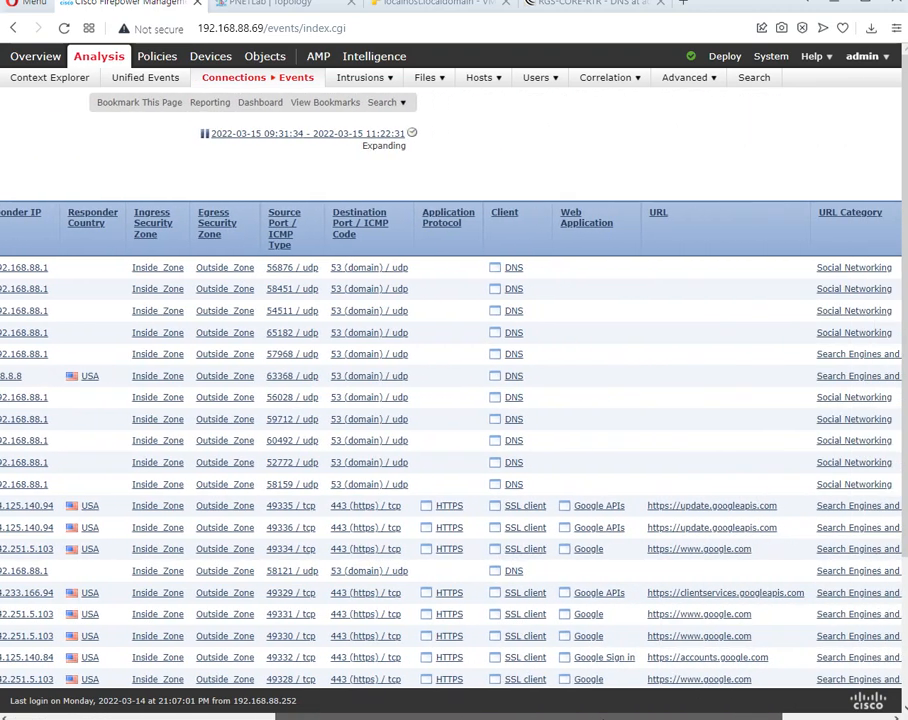
scroll(366, 716, "left", 10)
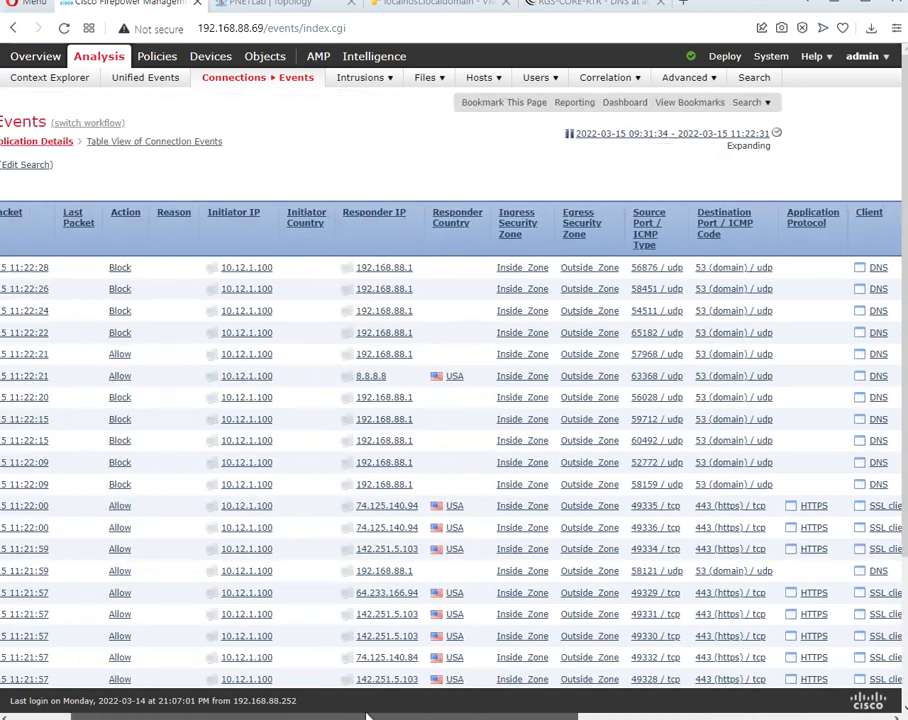
left_click_drag(366, 716, 675, 716)
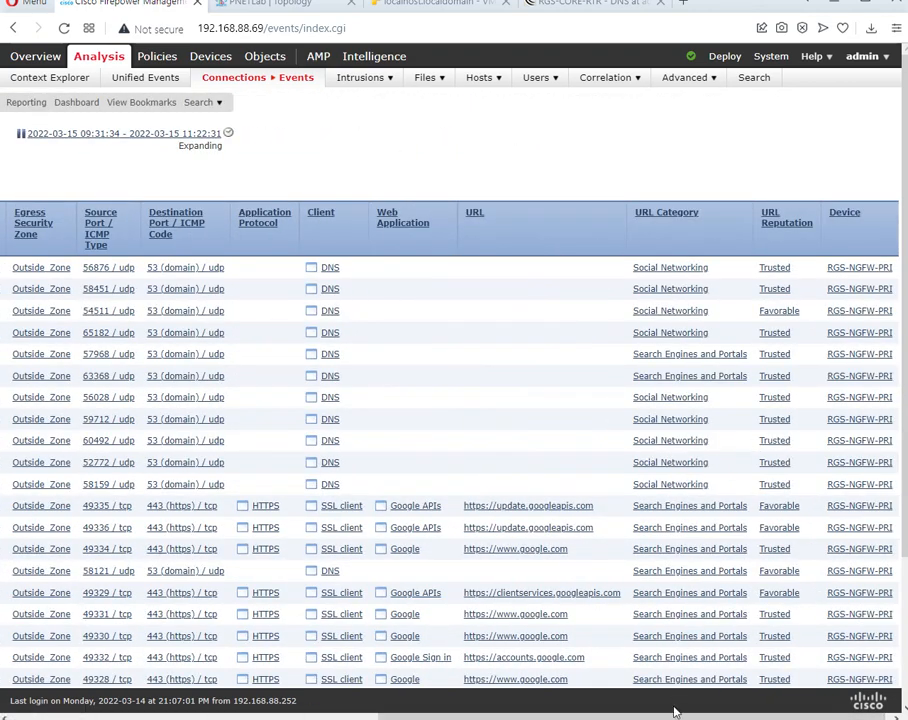
left_click_drag(665, 716, 255, 716)
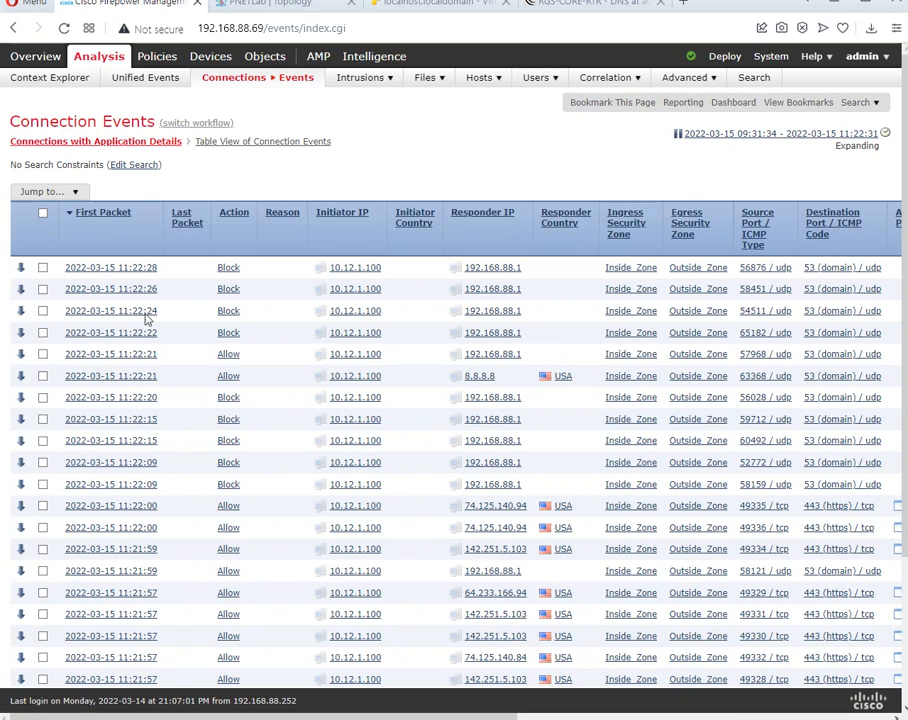
Open the table view of the newest blocked connection and examine its initiator IP, responder IP and destination port.
left_click(116, 267)
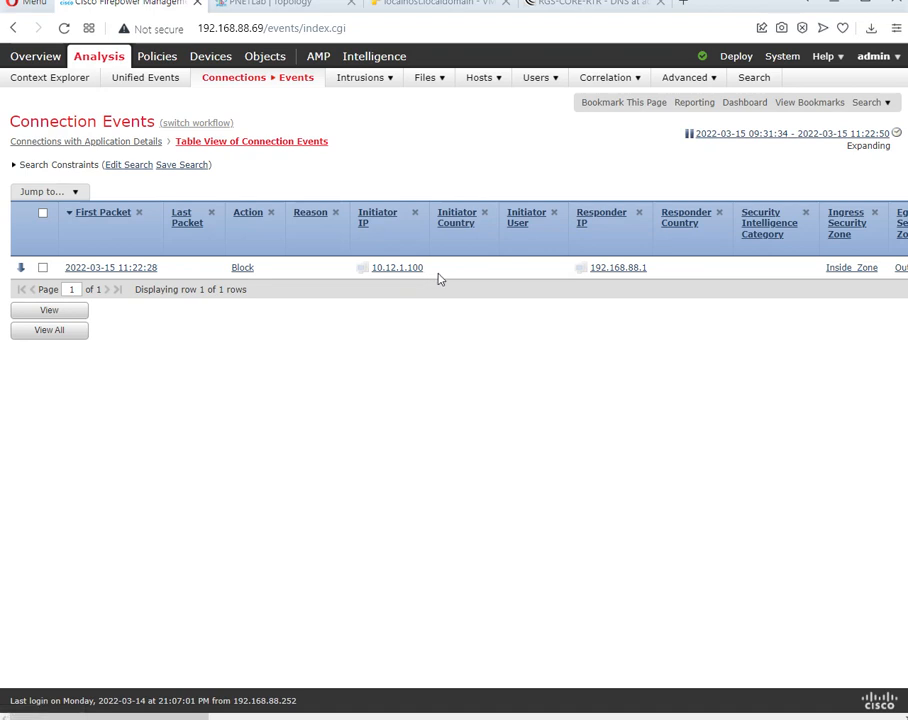
left_click_drag(438, 279, 375, 282)
left_click(497, 340)
left_click_drag(665, 270, 589, 270)
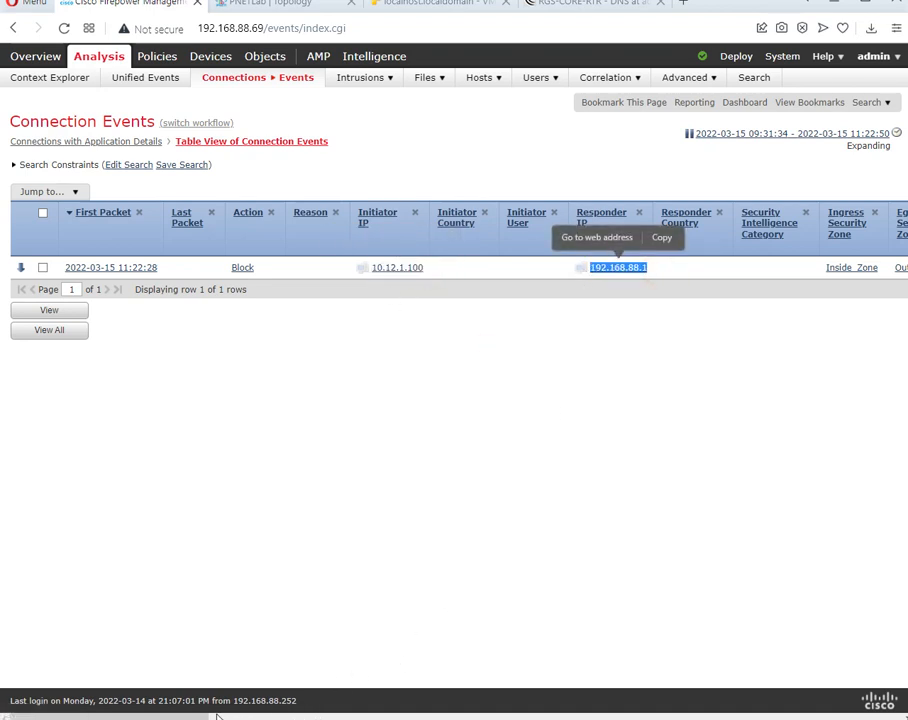
left_click_drag(217, 716, 300, 716)
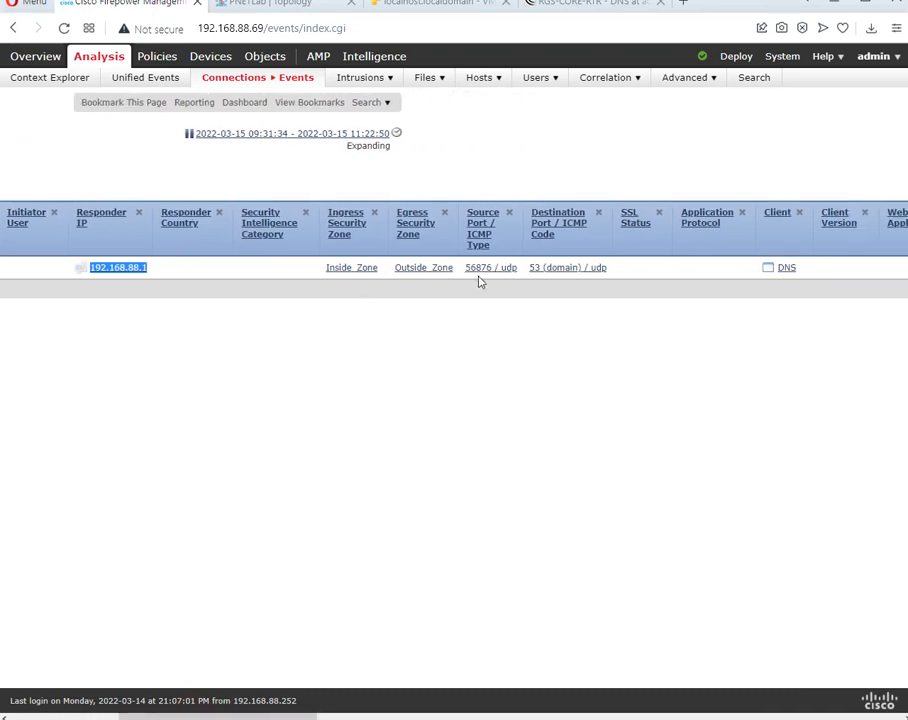
left_click_drag(526, 268, 605, 272)
left_click(517, 465)
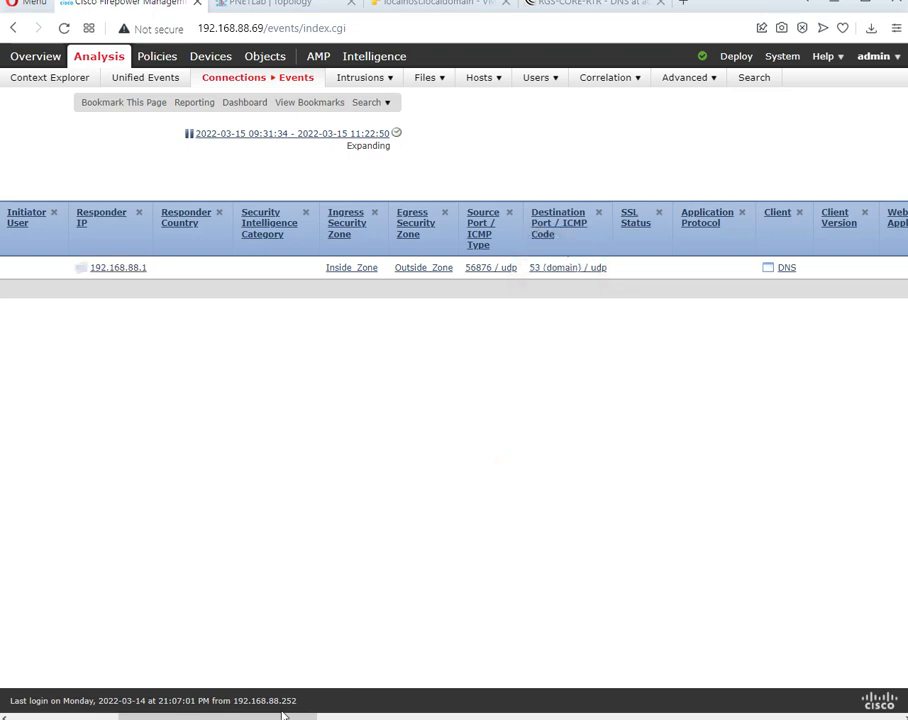
Examine the blocked connection's client, application risk and business relevance.
left_click_drag(286, 716, 397, 716)
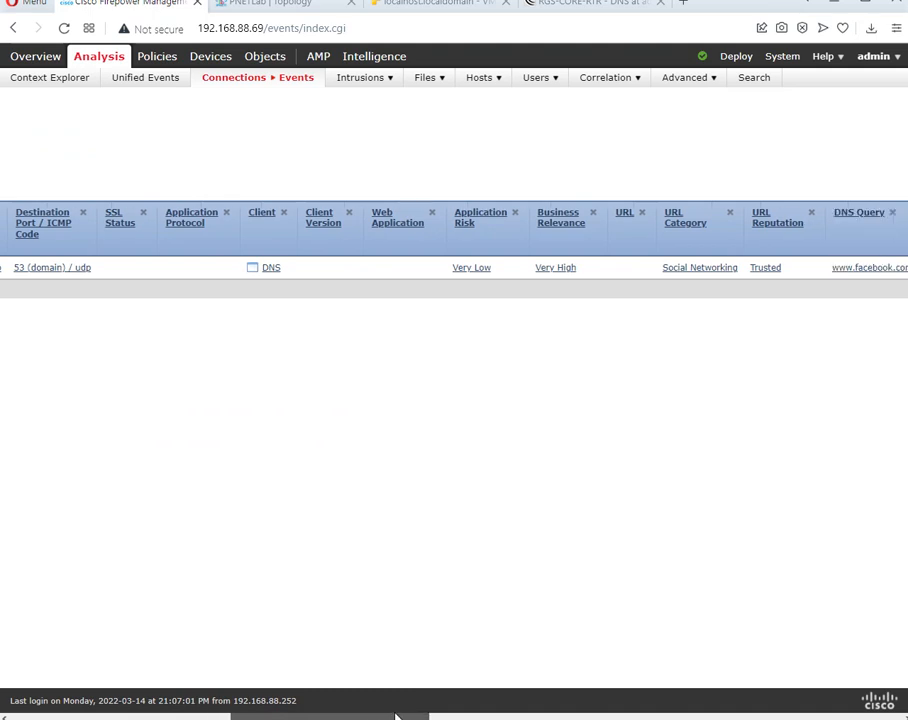
double_click(283, 272)
left_click(406, 332)
left_click_drag(434, 272, 570, 283)
left_click(511, 288)
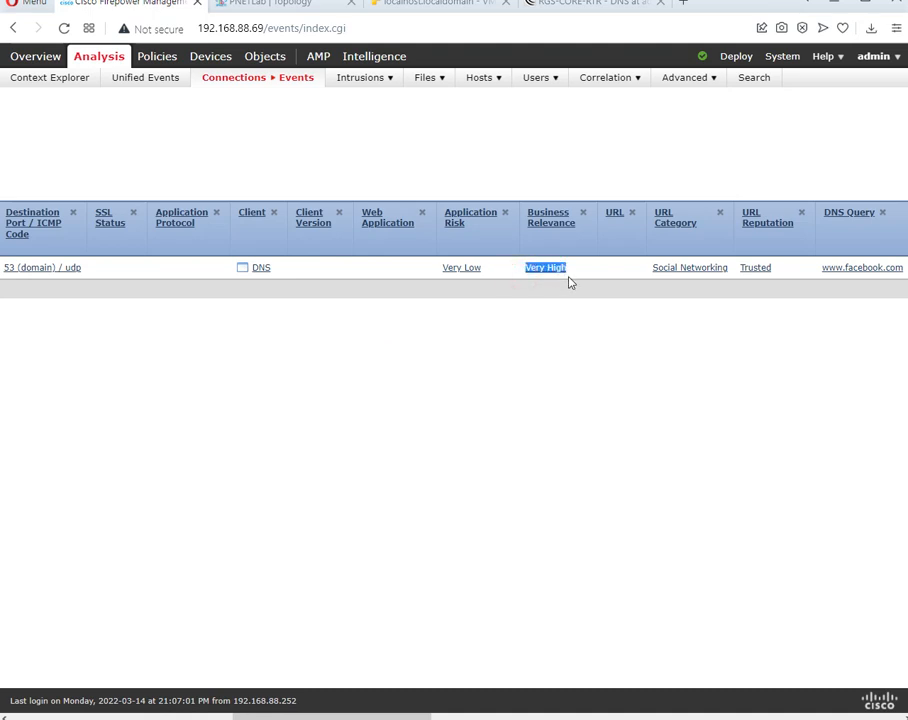
left_click(561, 294)
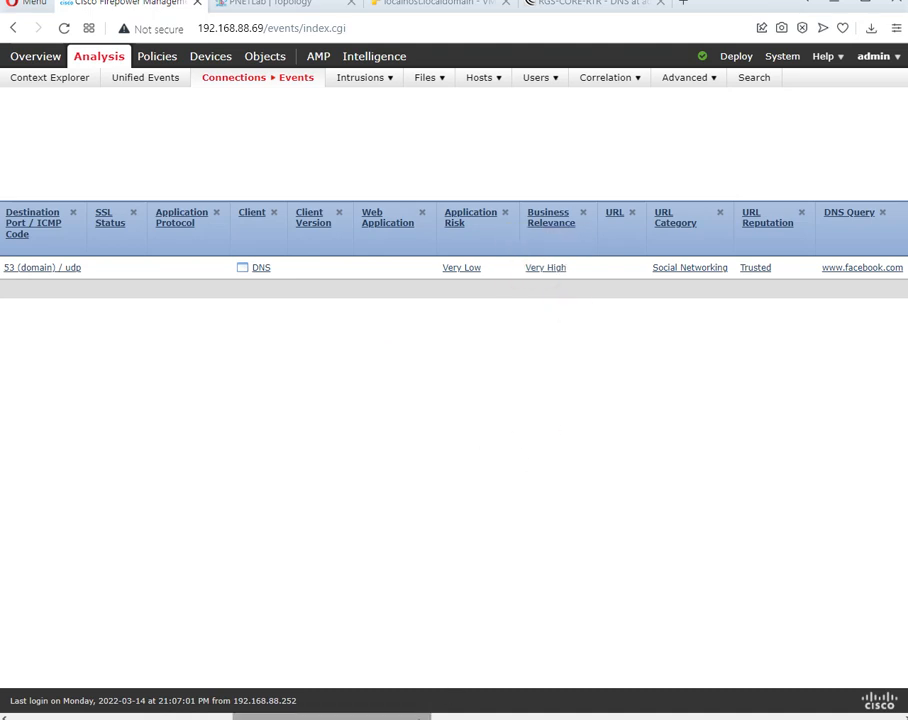
scroll(434, 713, "right", 4)
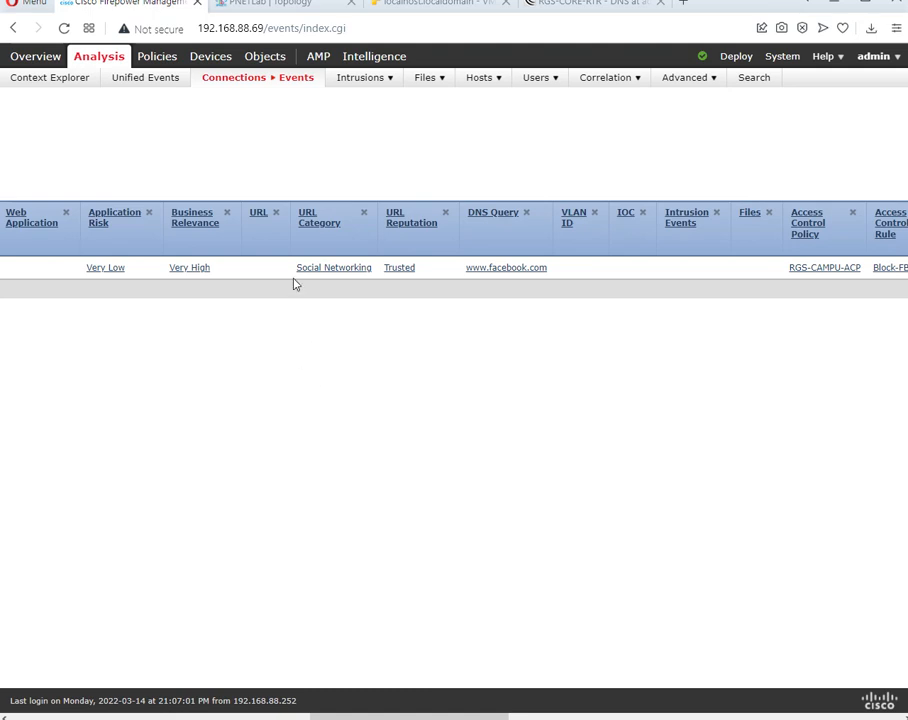
Check the URL category, DNS query and URL reputation recorded for the blocked connection.
mouse_move(294, 284)
left_mouse_down()
mouse_move(373, 285)
mouse_move(355, 306)
left_mouse_up()
left_click(356, 305)
left_click_drag(464, 272, 545, 286)
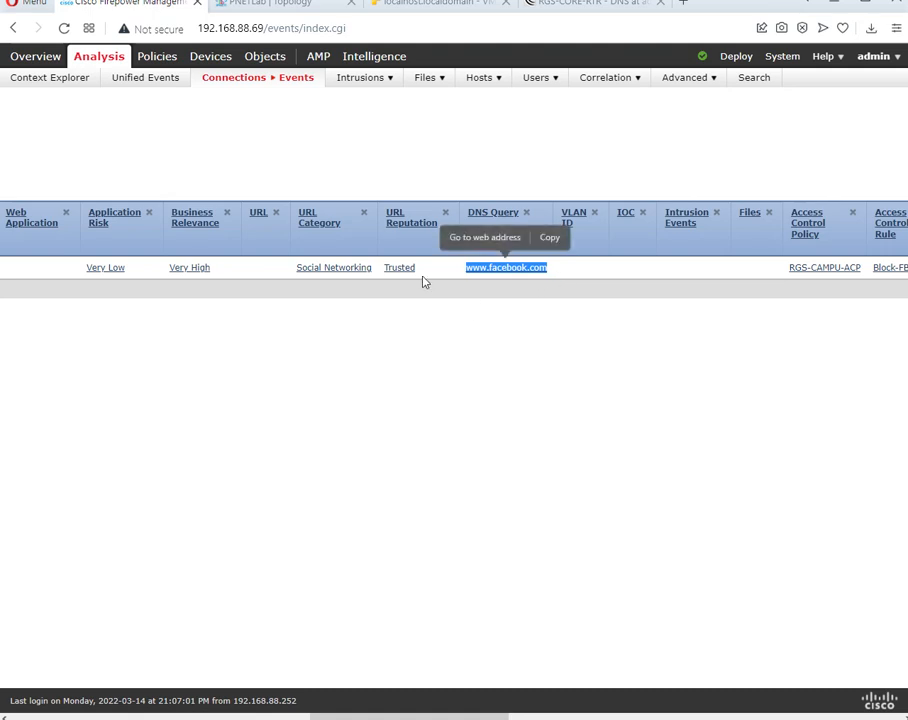
left_click(422, 278)
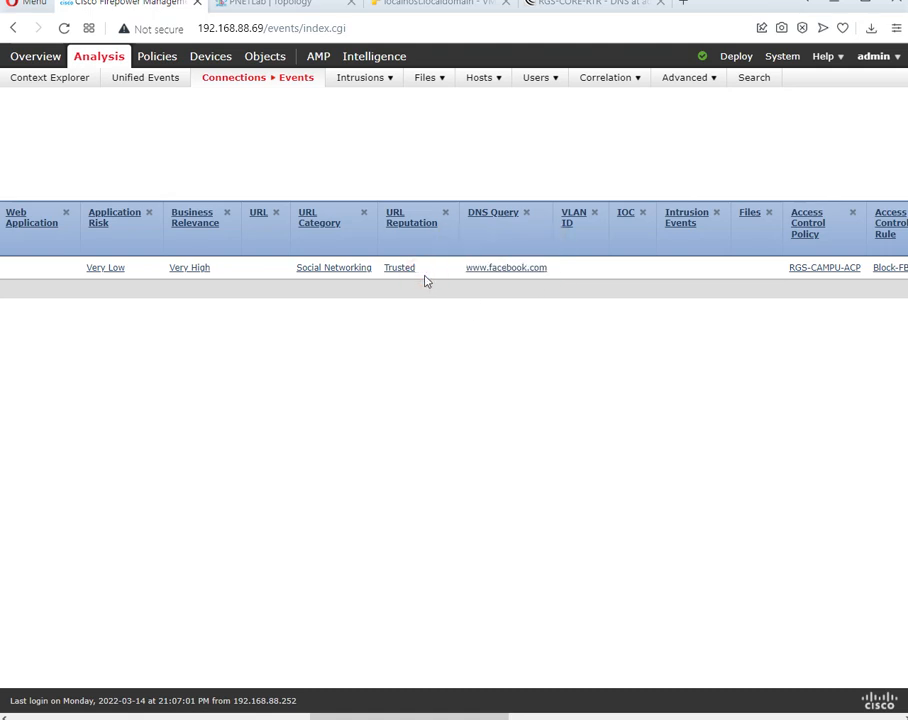
left_click_drag(425, 278, 383, 276)
left_click(406, 298)
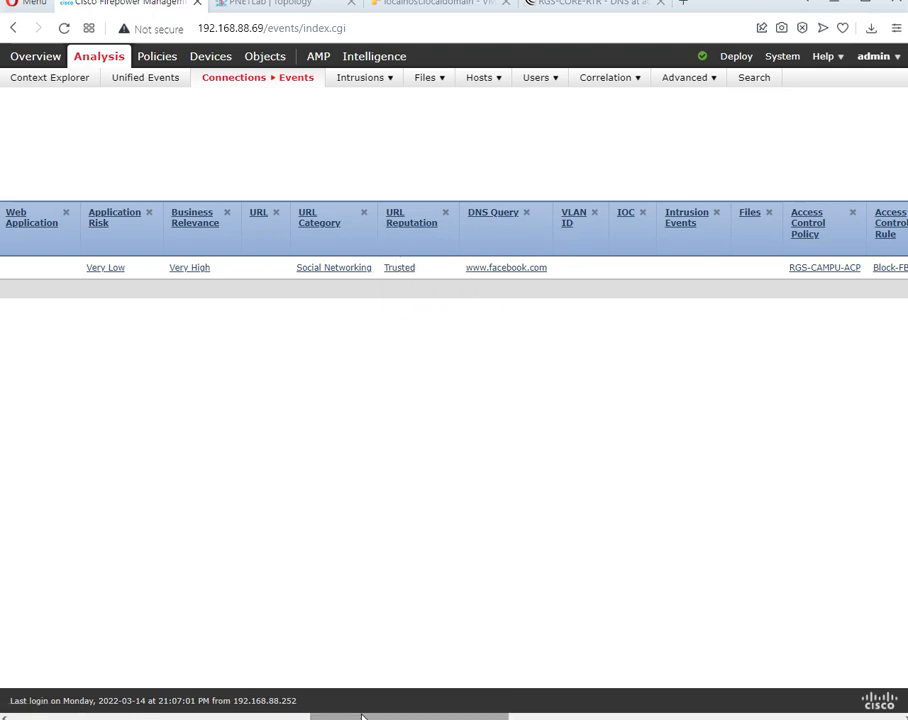
Check which access control policy and rule handled the blocked connection.
left_click_drag(362, 716, 433, 716)
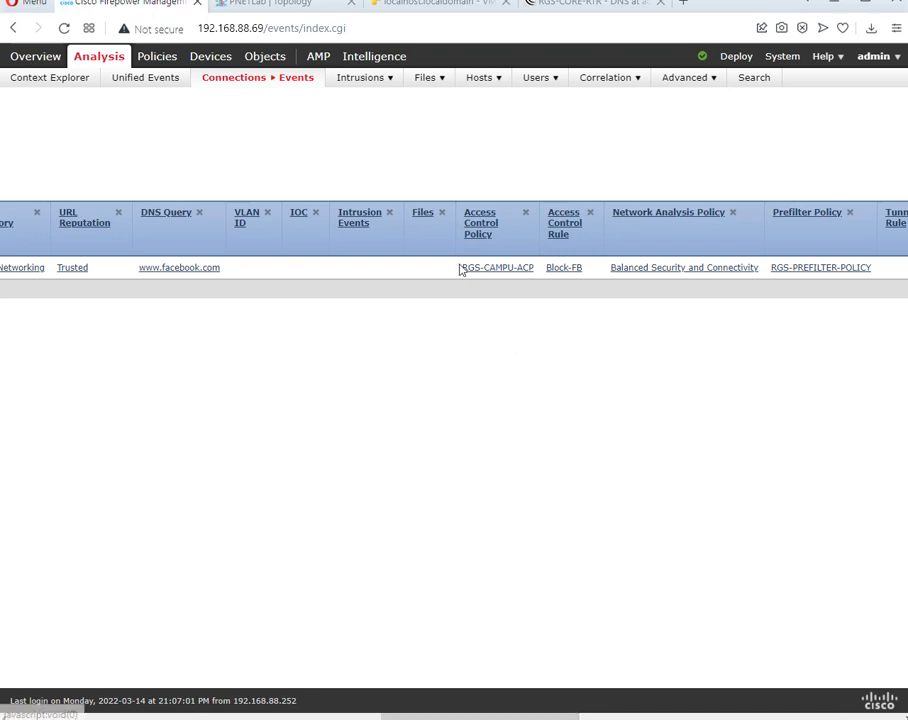
left_click_drag(452, 276, 582, 293)
left_click(549, 289)
left_click(580, 290)
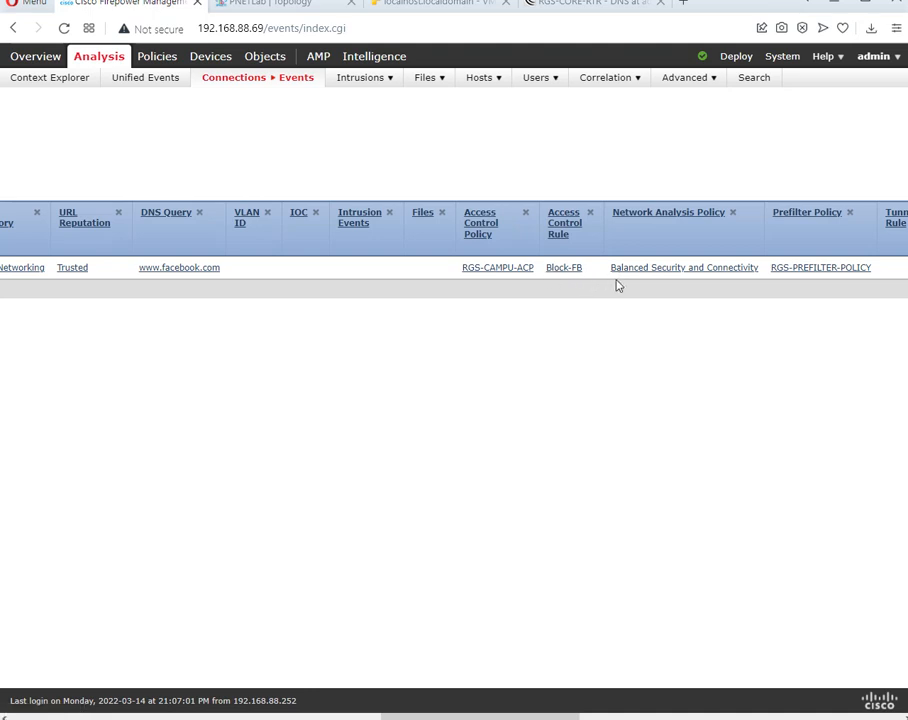
left_click_drag(405, 715, 81, 714)
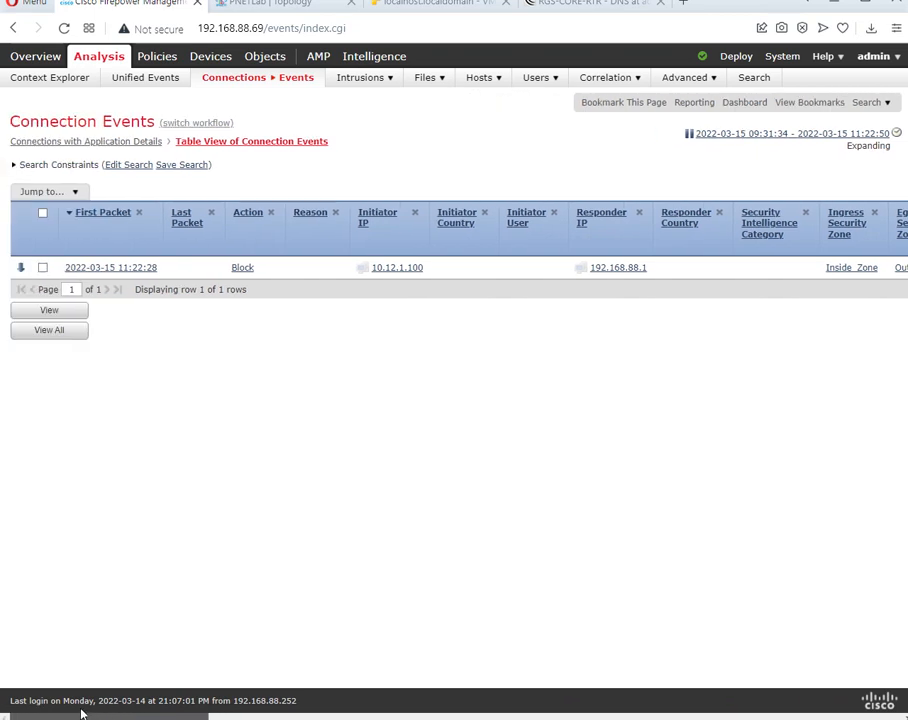
Look at the Summary Dashboard and open the list of access control policies.
left_click(48, 60)
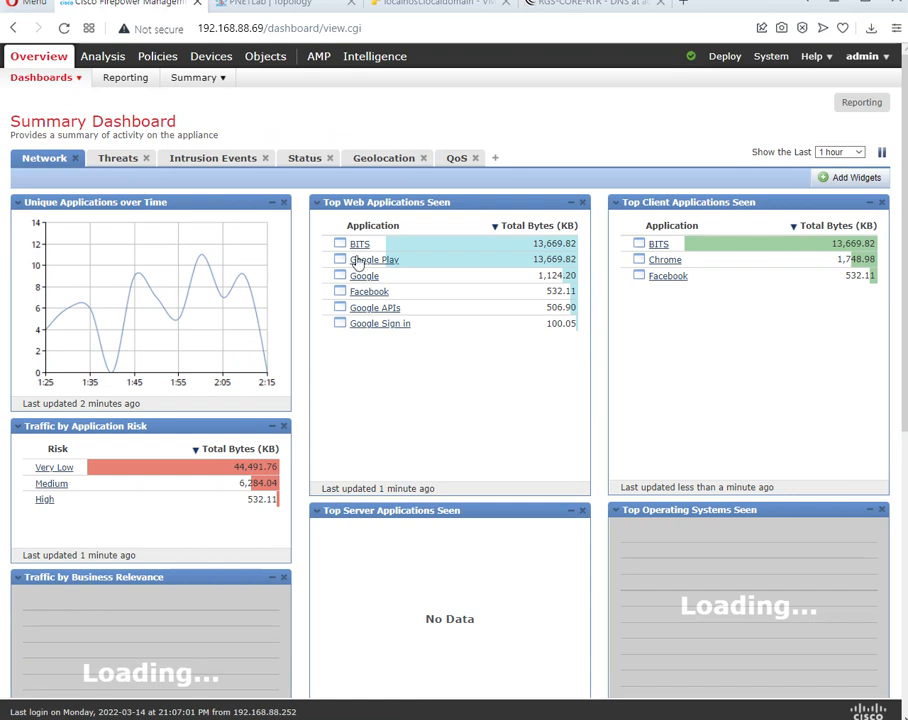
mouse_move(157, 56)
mouse_move(52, 77)
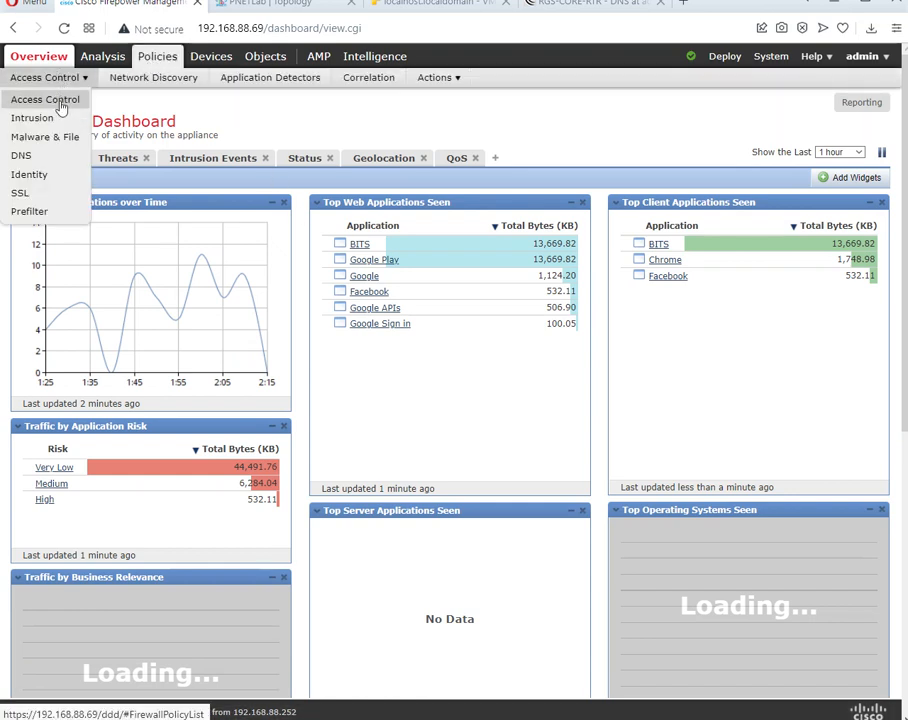
left_click(62, 102)
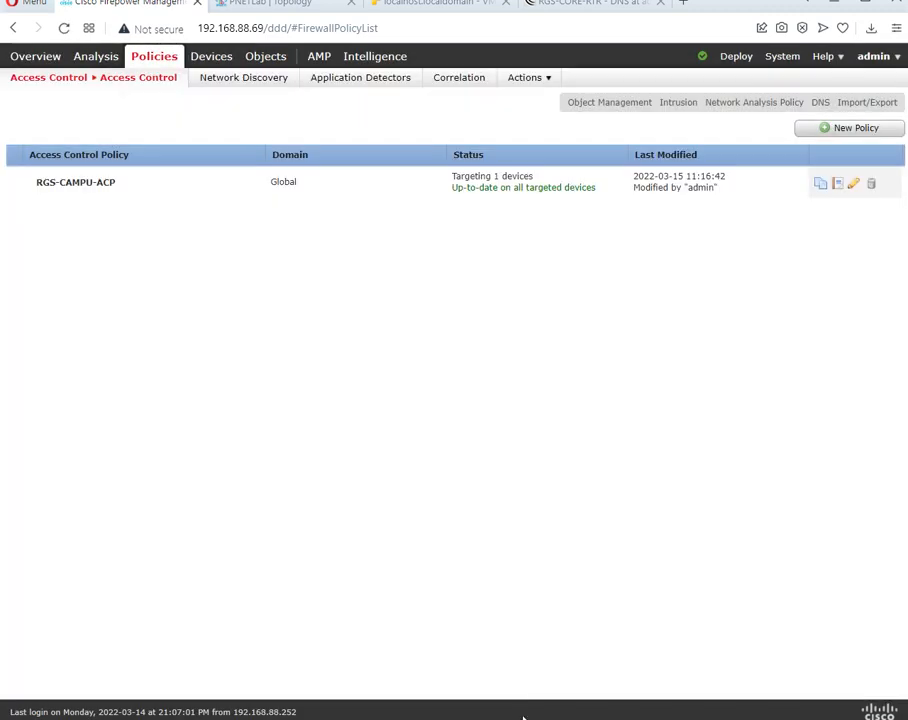
Open a new browser tab on the Windows client, and look at the static DNS entries on the core router.
left_click(507, 718)
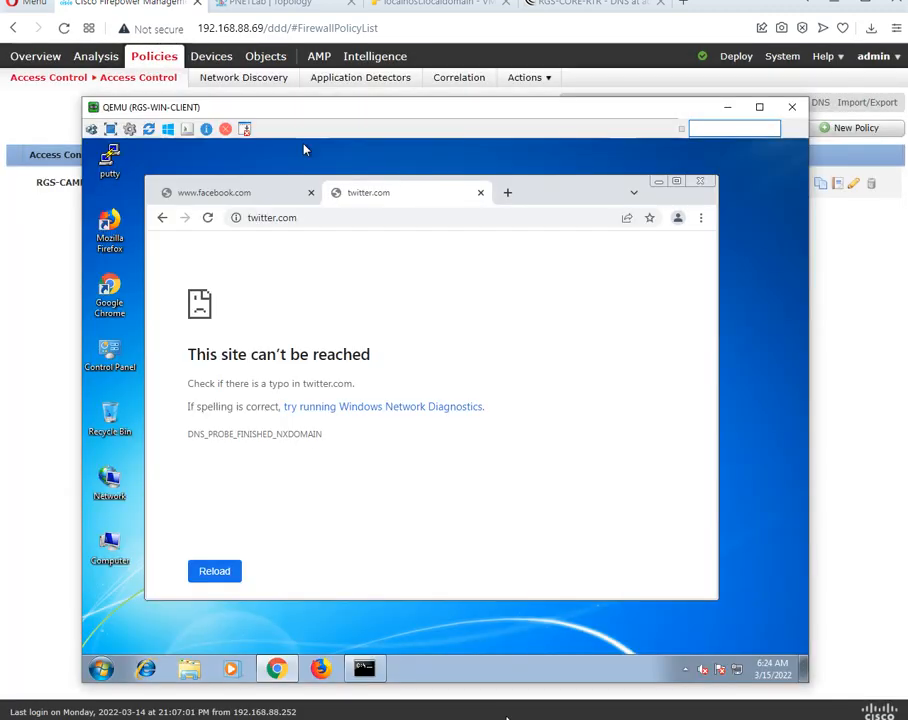
left_click(507, 192)
left_click(507, 218)
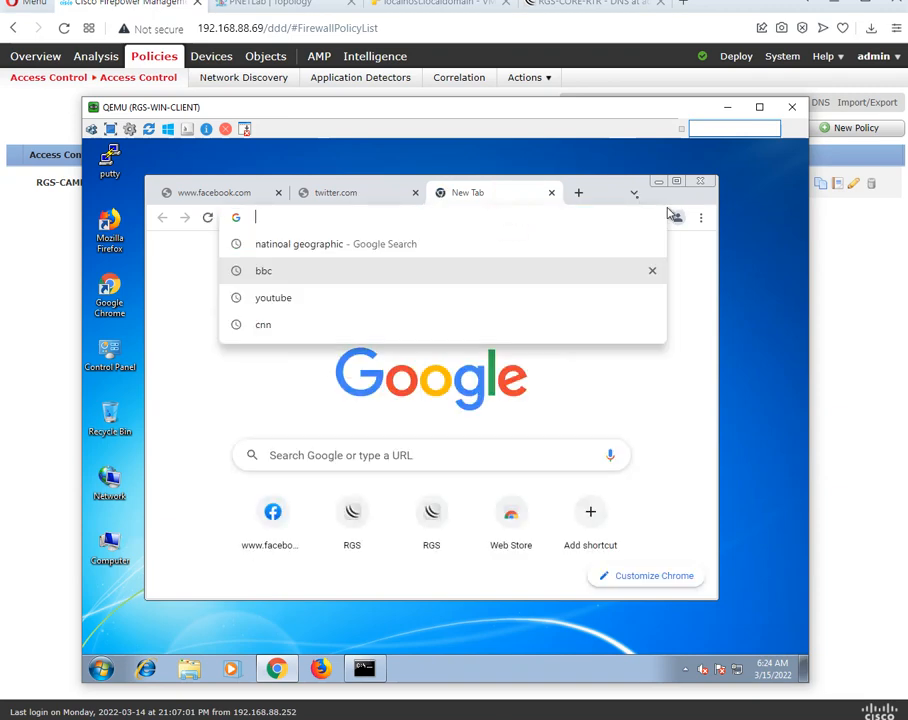
left_click(728, 108)
left_click(609, 5)
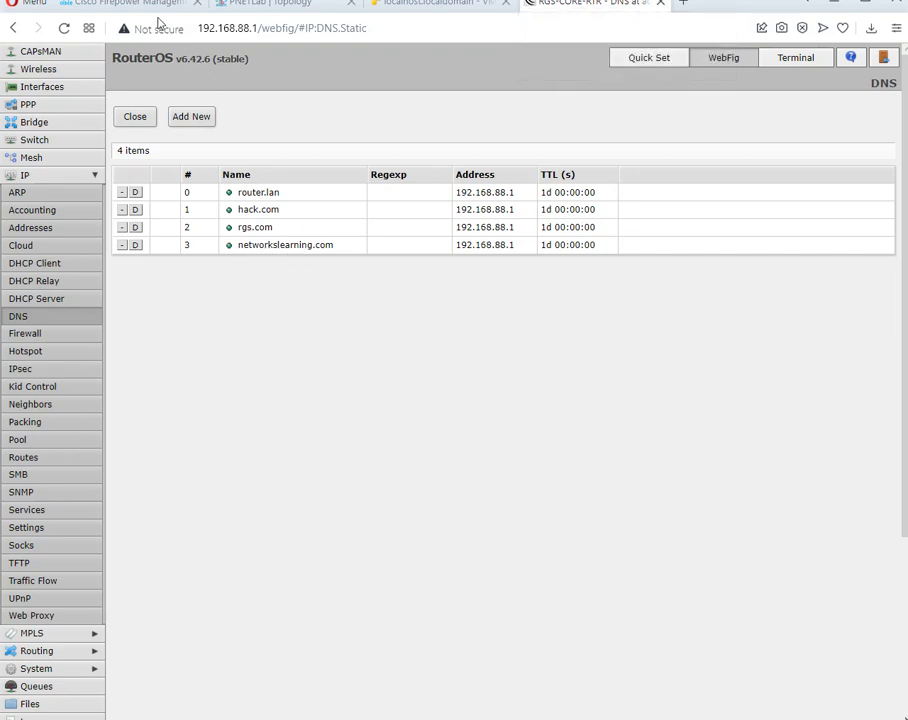
Load networkslearning.com in the new Chrome tab on the Windows client to test access.
key("alt+Tab")
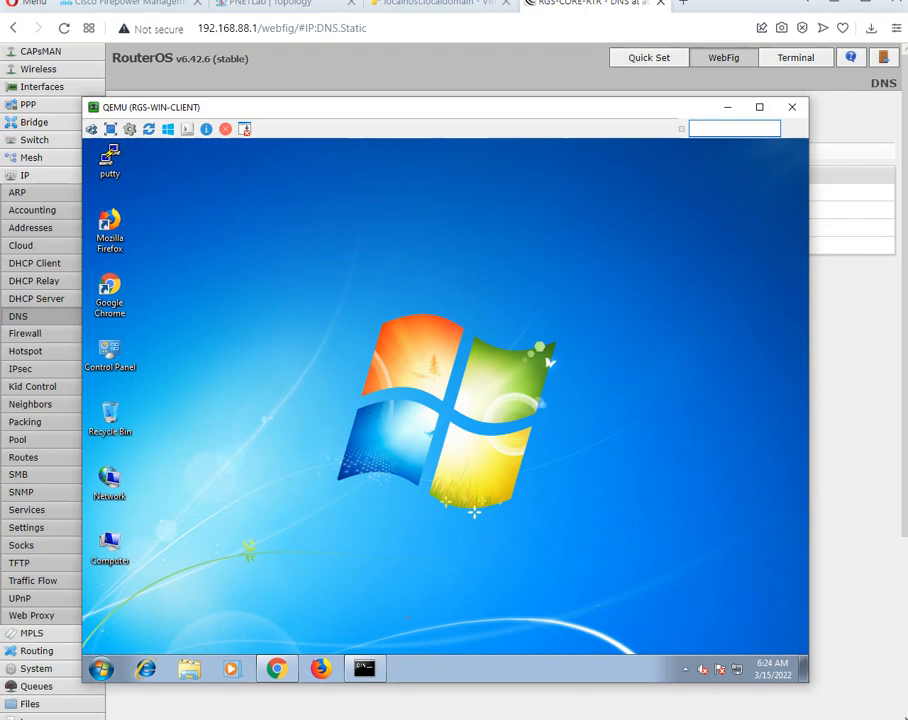
left_click(276, 668)
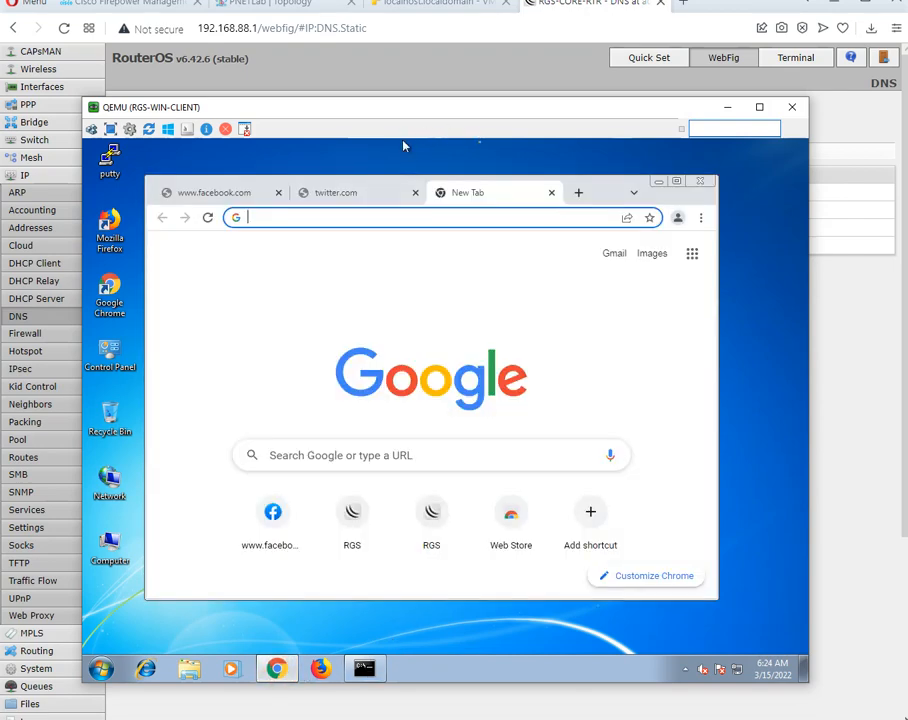
left_click(505, 224)
type("networkslearning.com")
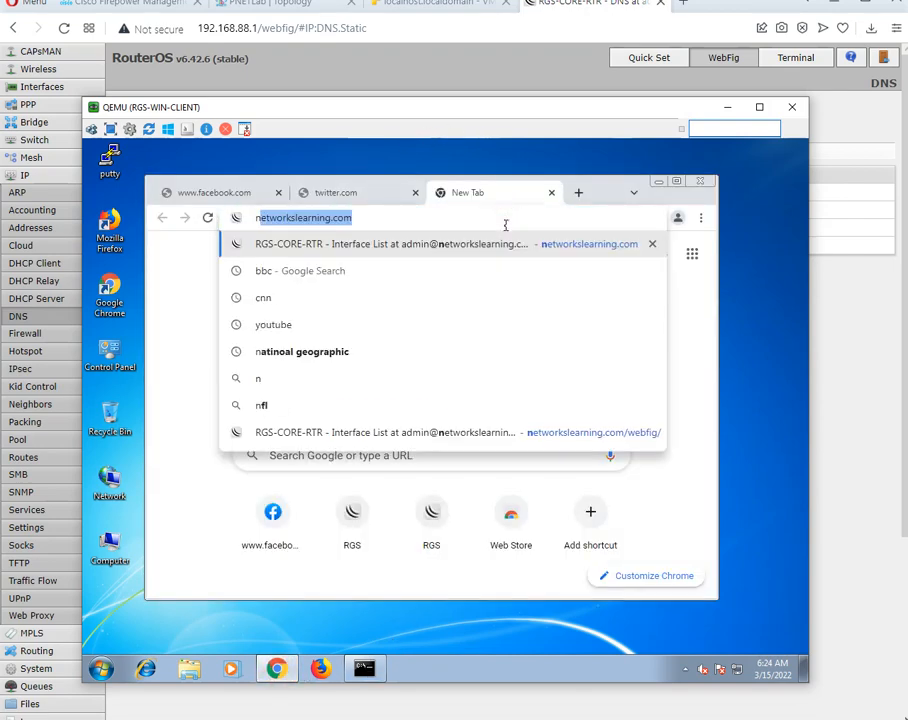
key("Return")
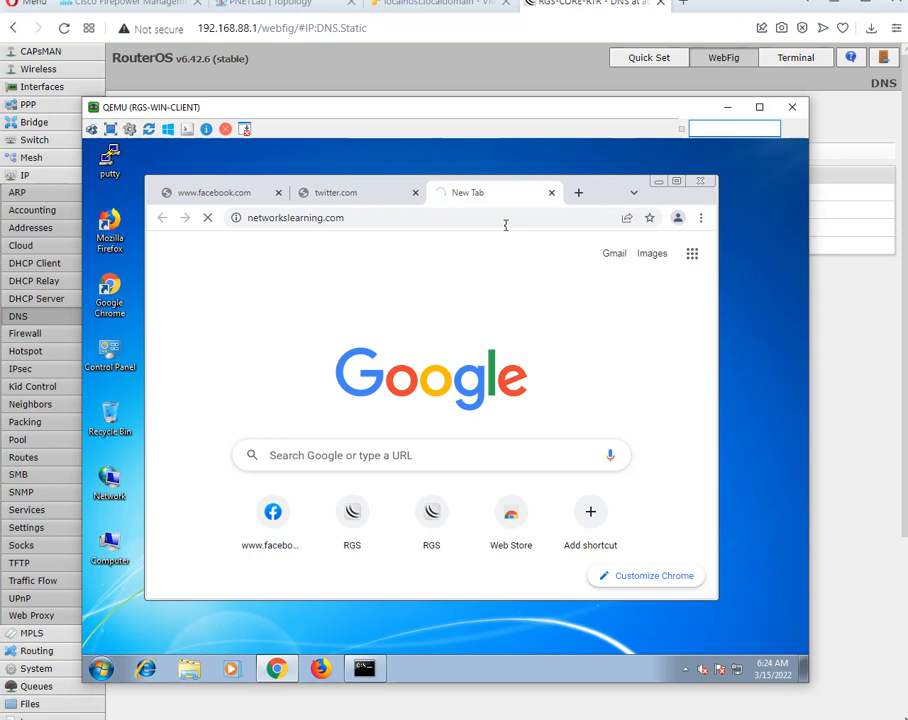
Close the networkslearning.com tab and the client's browser, and minimise the Windows client window.
left_click(551, 192)
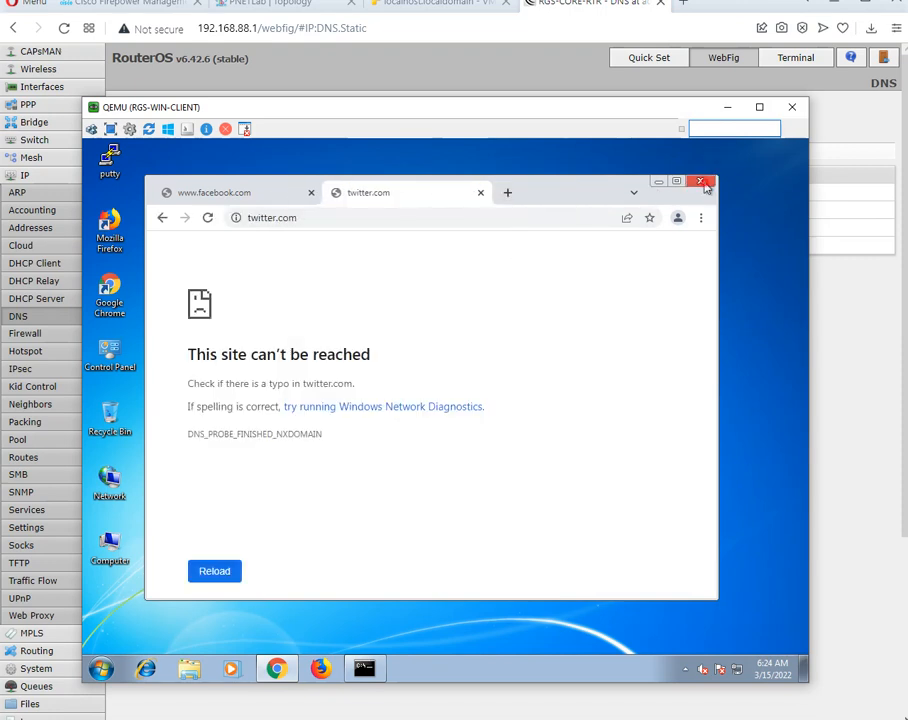
left_click(701, 182)
left_click(727, 106)
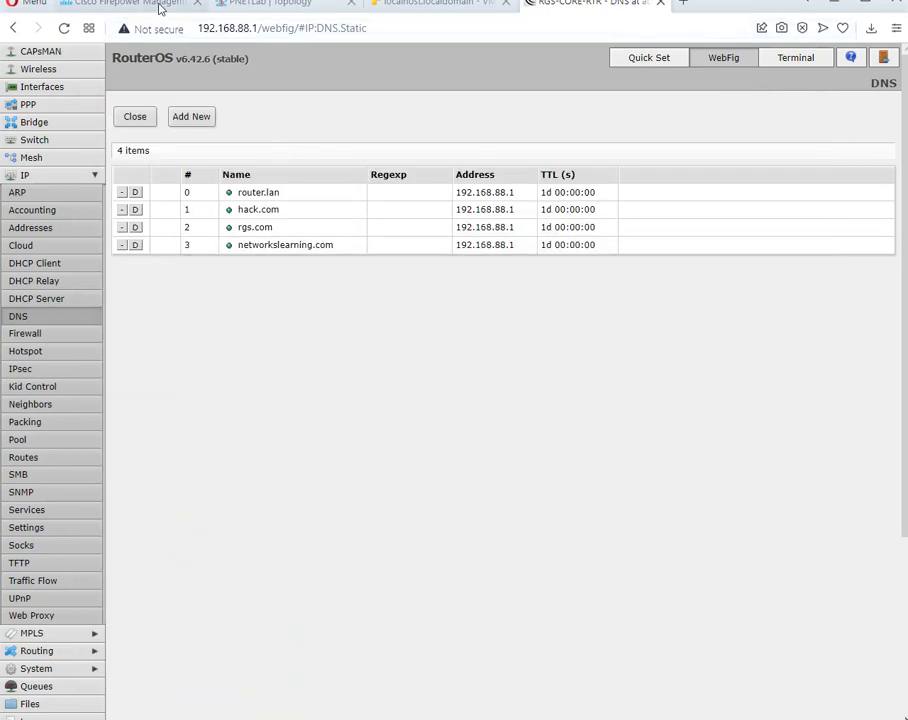
Switch to Firepower Management Center, open the RGS-CAMPU-ACP policy and start a new rule named Block-NetworksLearning-URL.
left_click(160, 8)
left_click(150, 187)
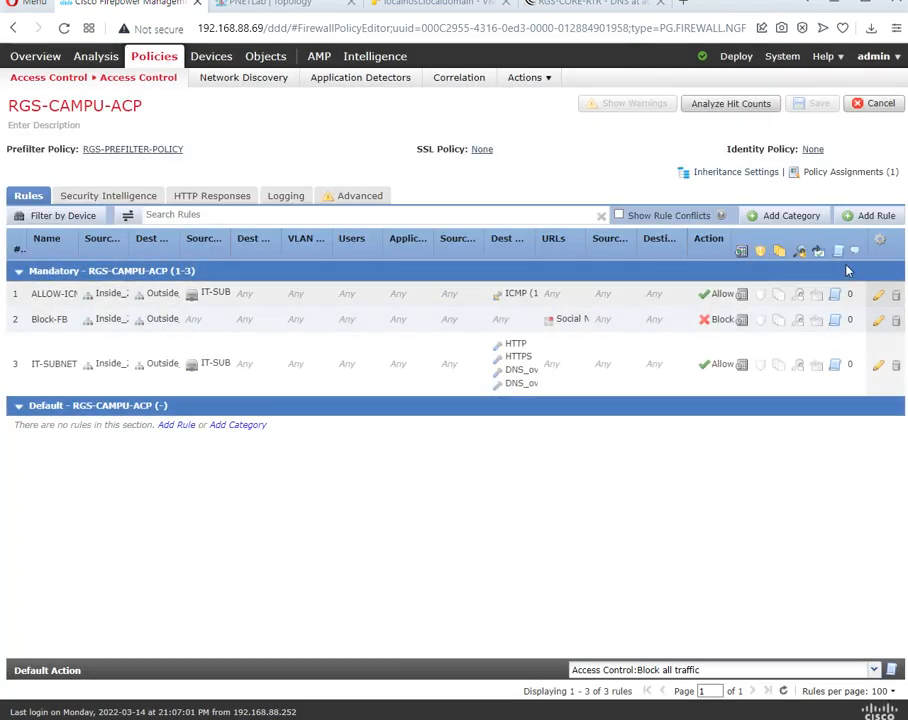
left_click(870, 215)
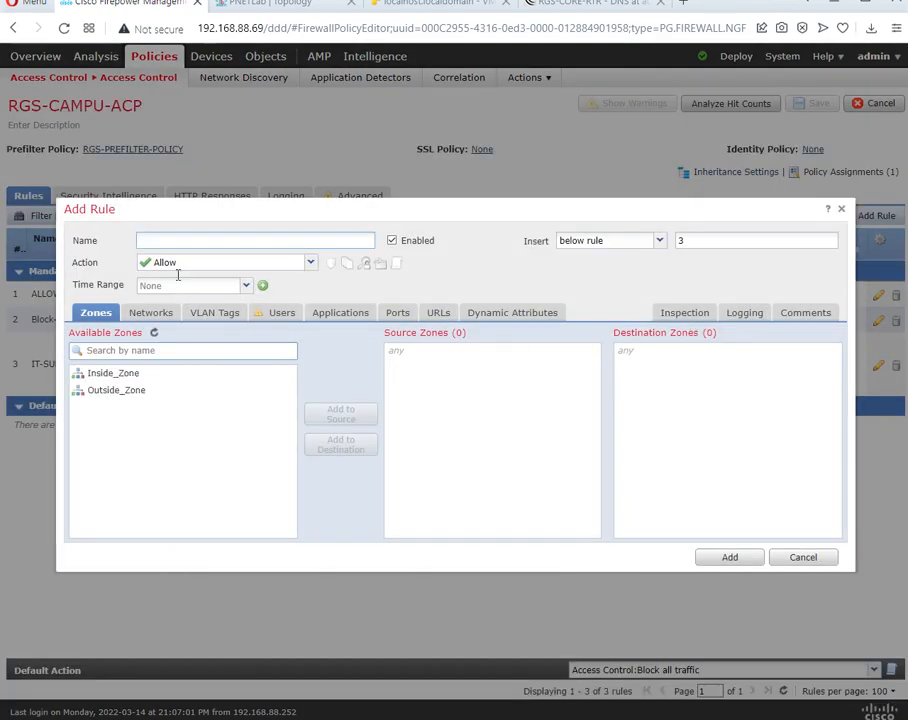
left_click(190, 241)
type("Bl")
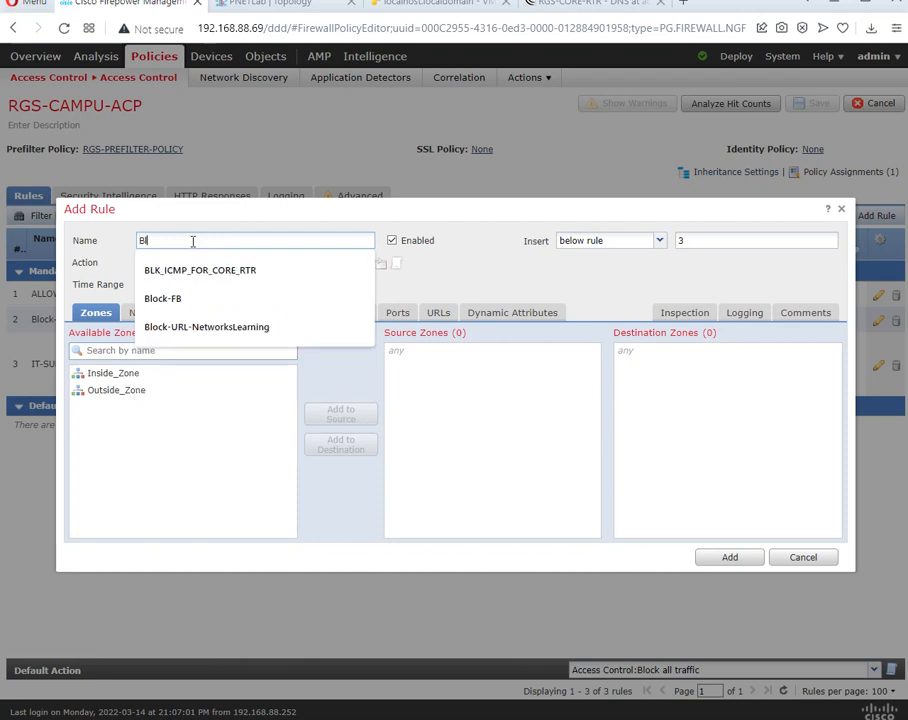
type("ock-NetworksLearning-URL")
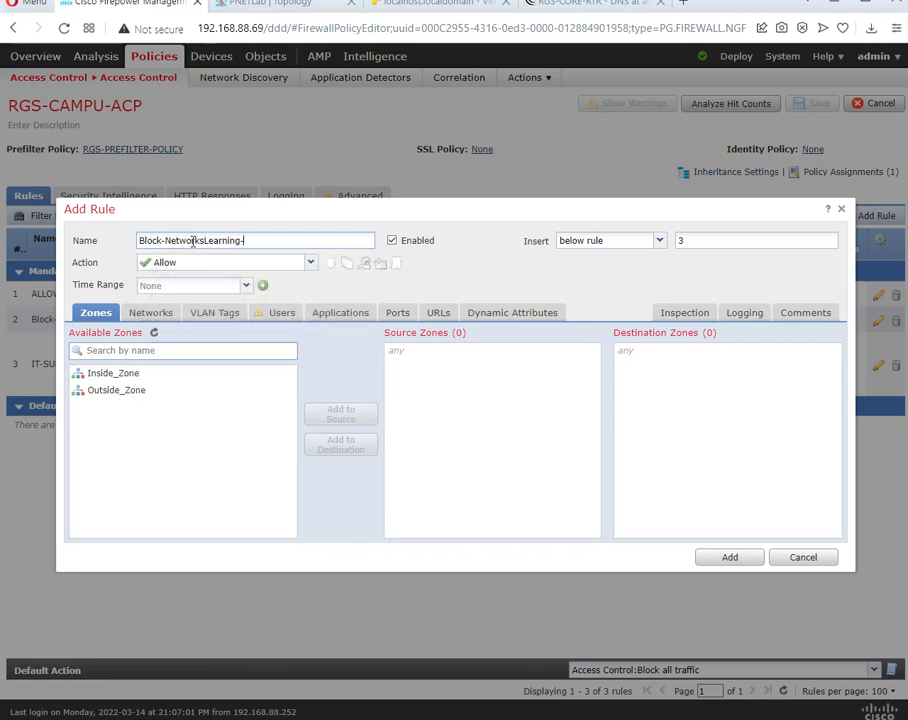
Set the new rule's action to Interactive Block with reset.
left_click(312, 264)
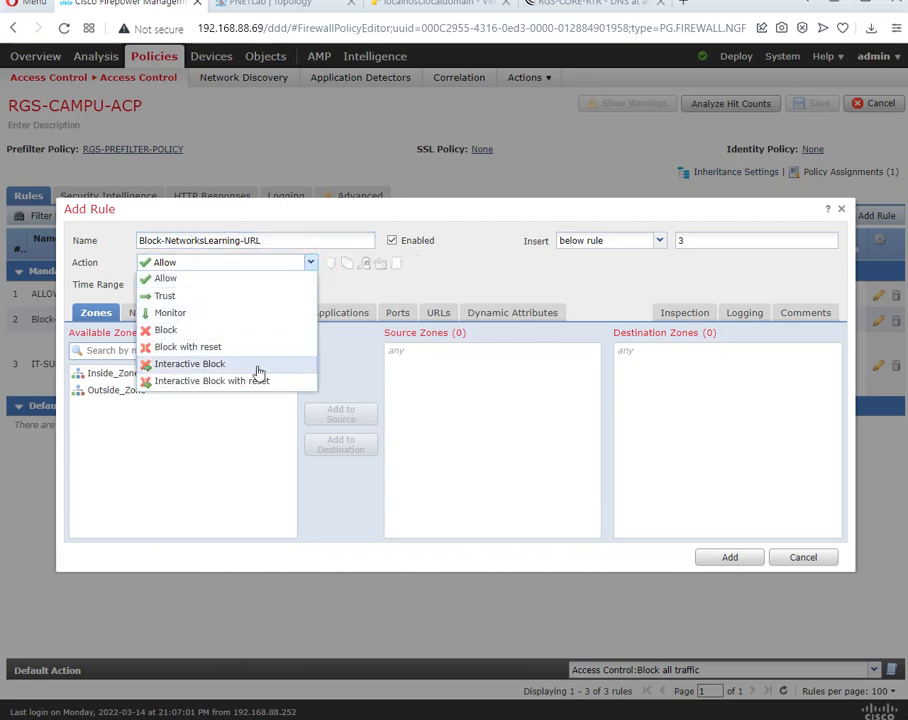
left_click(259, 372)
left_click(309, 264)
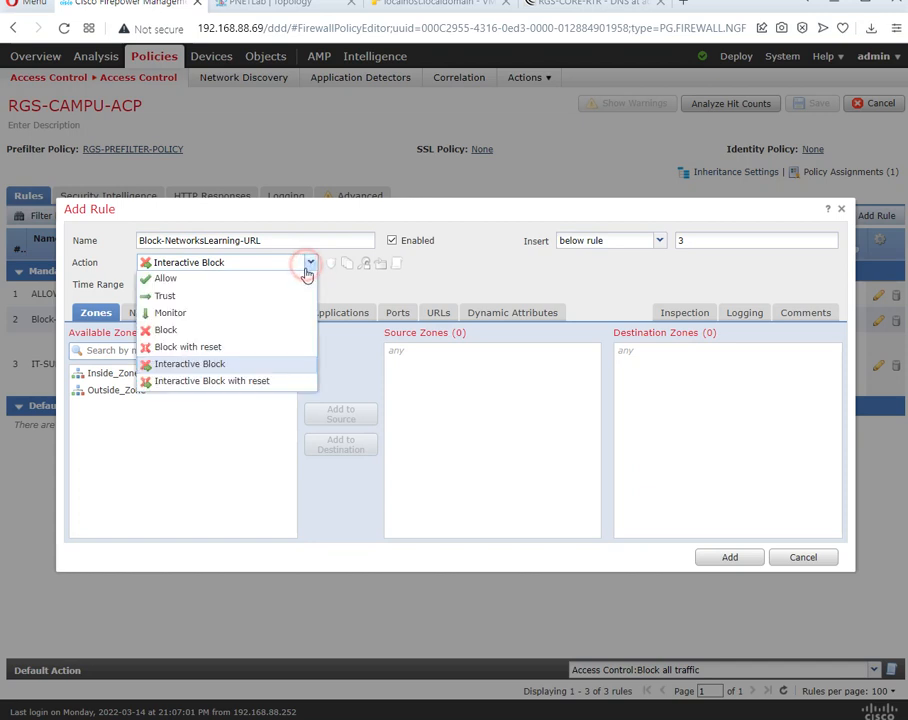
left_click(270, 382)
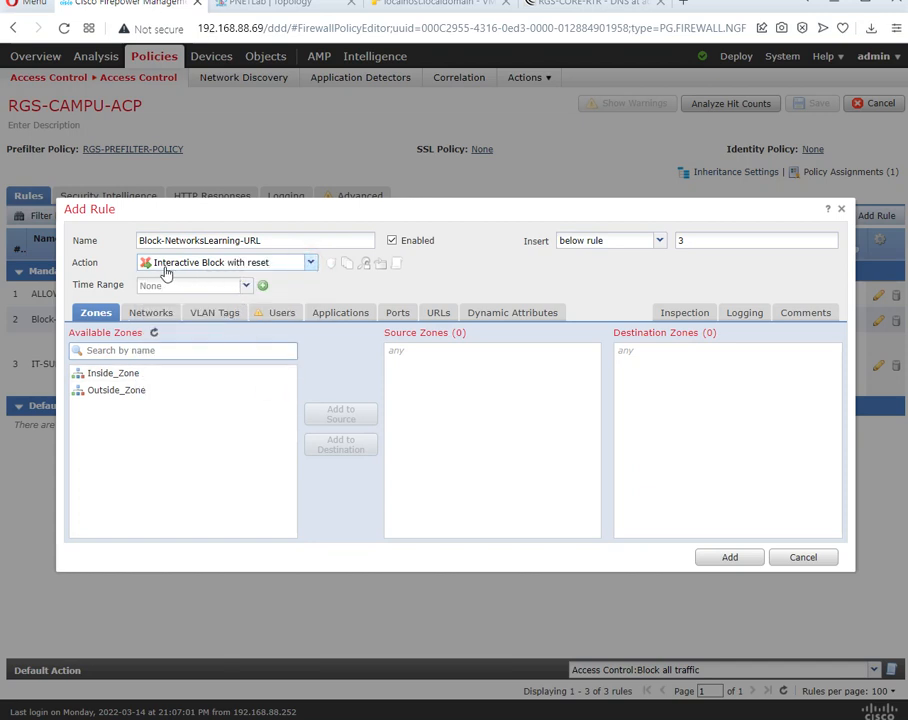
Set the rule's source zone to Inside_Zone and its destination zone to Outside_Zone.
left_click(195, 372)
left_click(316, 418)
left_click(187, 390)
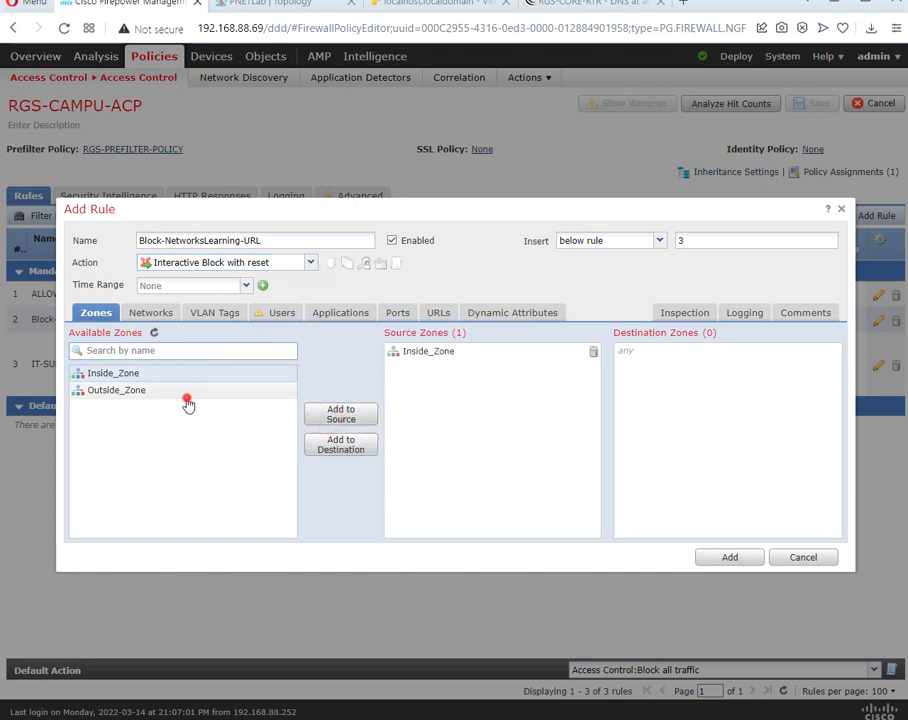
left_click(337, 451)
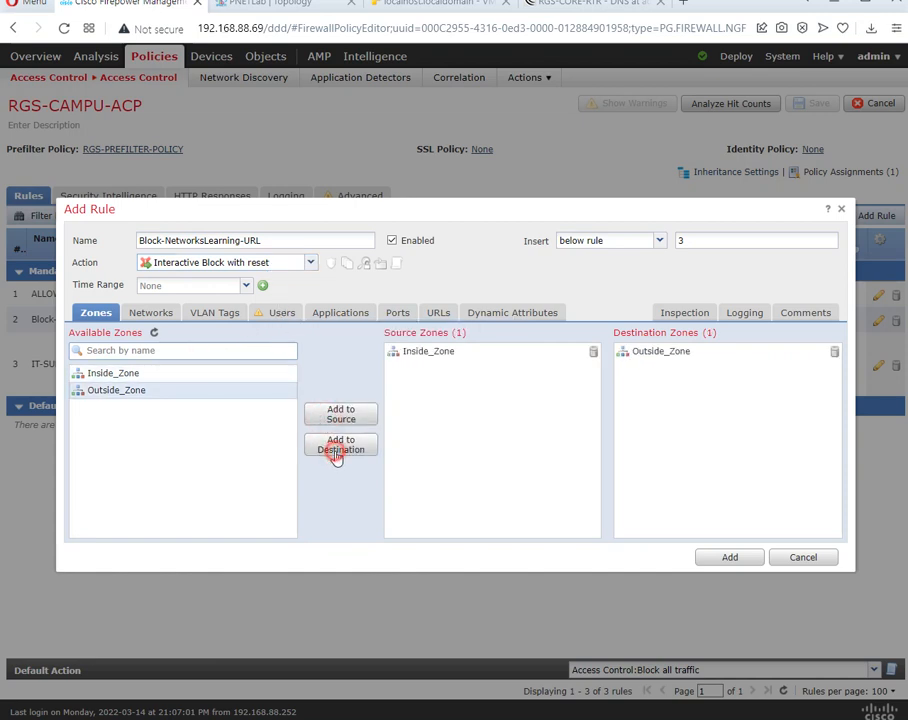
Start a new URL object from the rule's URL conditions, named LearningNetworks with the URL networkslearning.
left_click(438, 314)
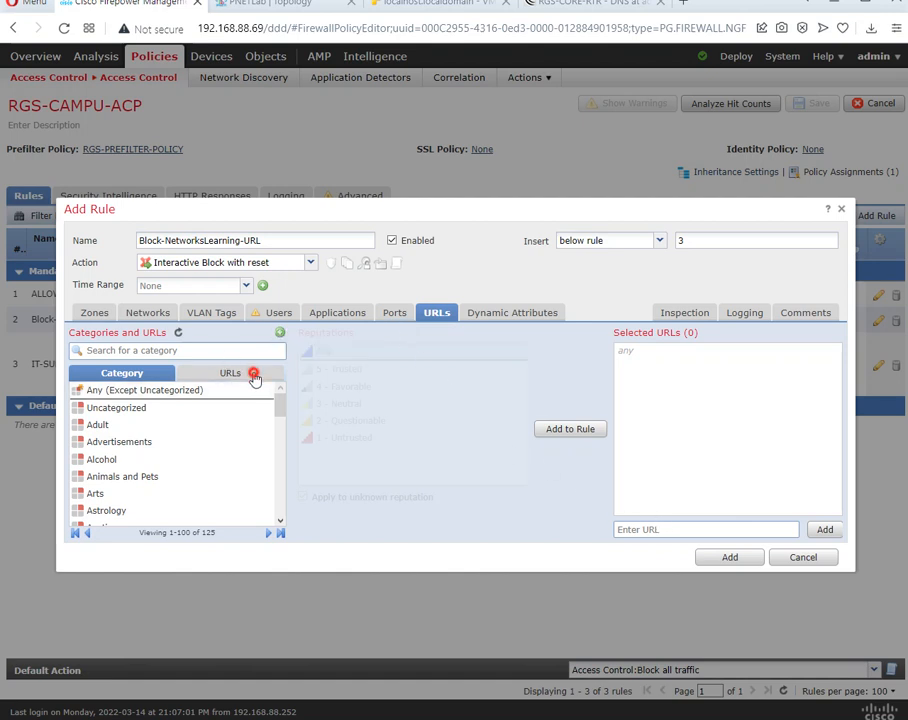
left_click(250, 375)
scroll(199, 450, "down", 5)
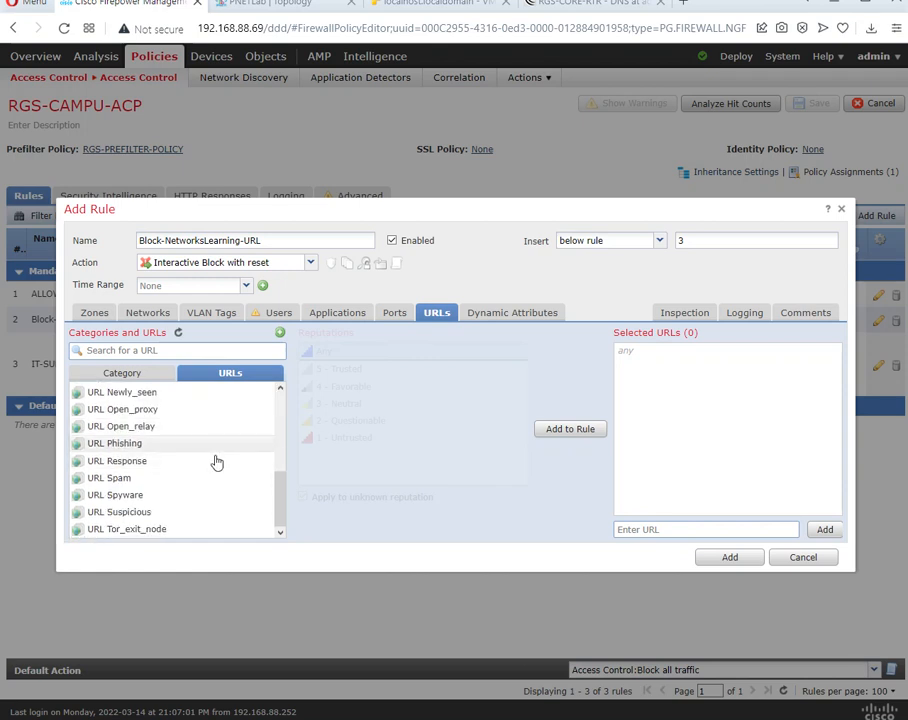
scroll(213, 460, "up", 5)
left_click(280, 332)
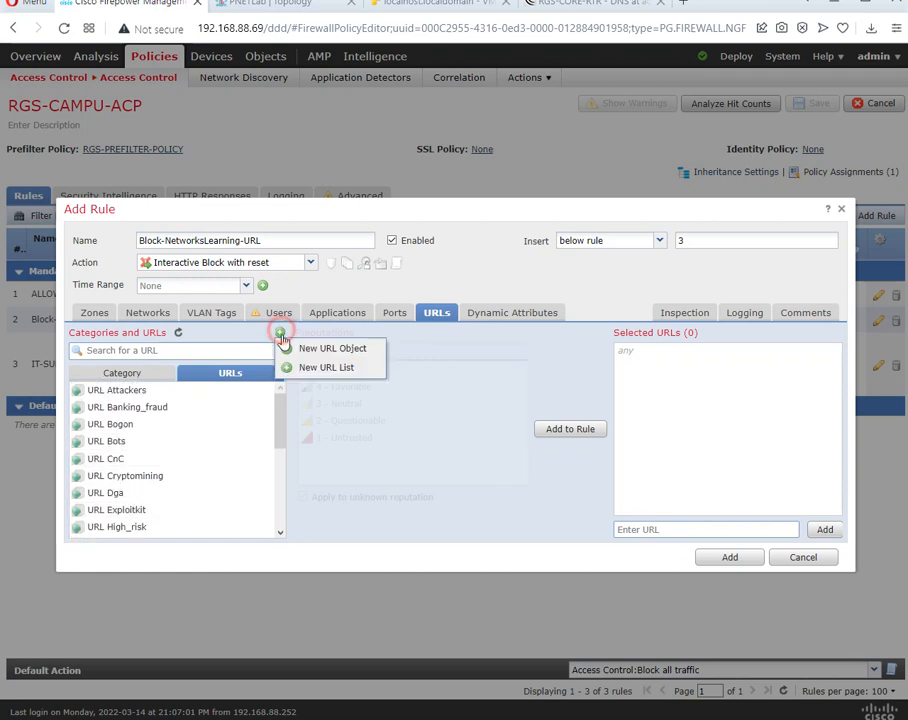
left_click(365, 349)
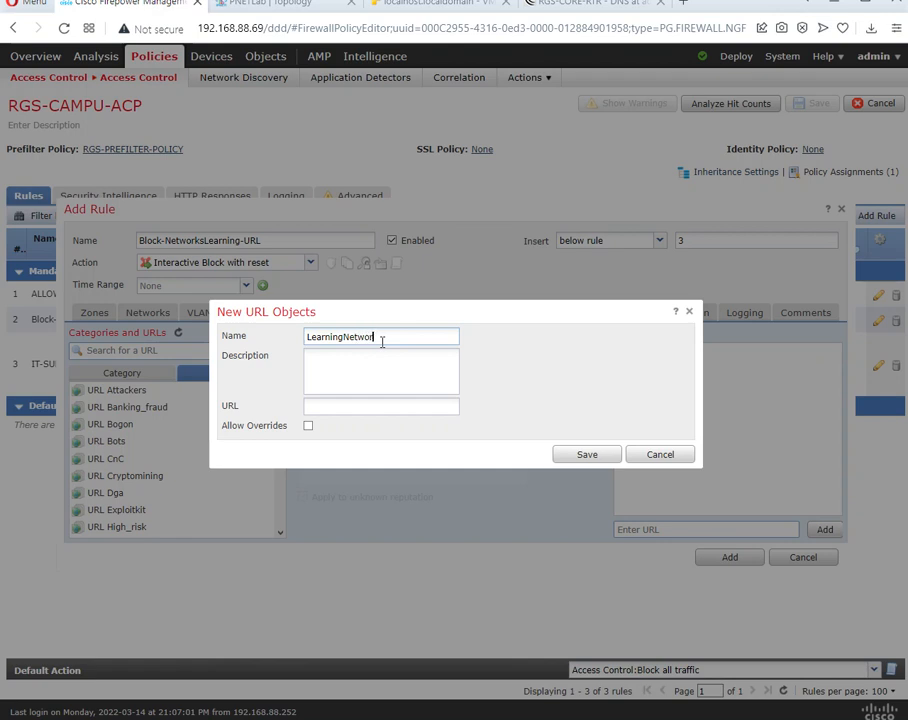
left_click(397, 409)
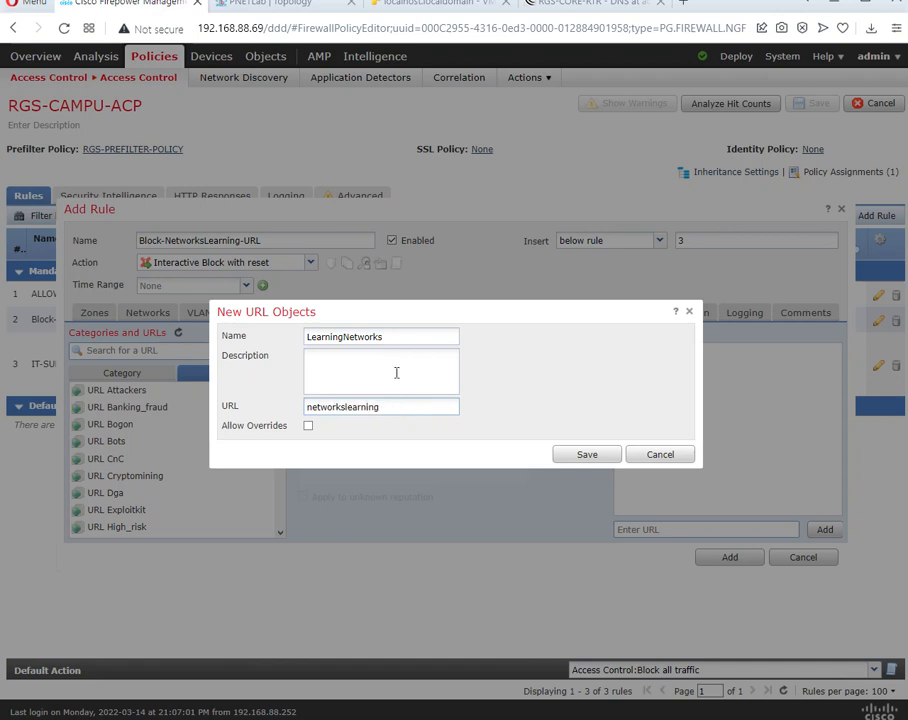
Rename the URL object to Networkslearning and complete its URL as networkslearning.com.
left_click(370, 337)
key("ctrl+a")
type("Net")
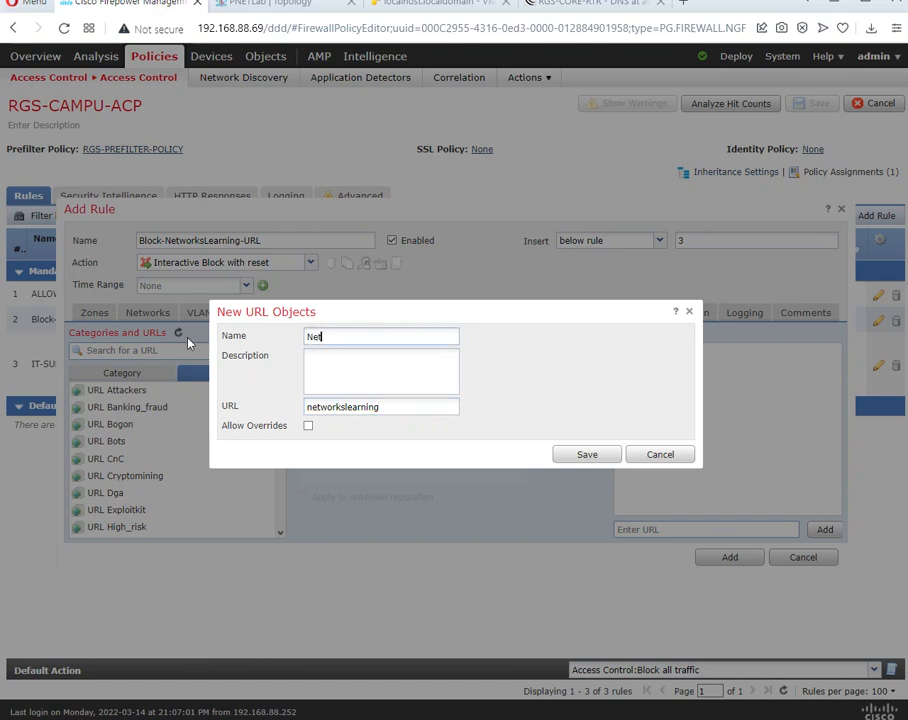
type("workslearning")
left_click(400, 408)
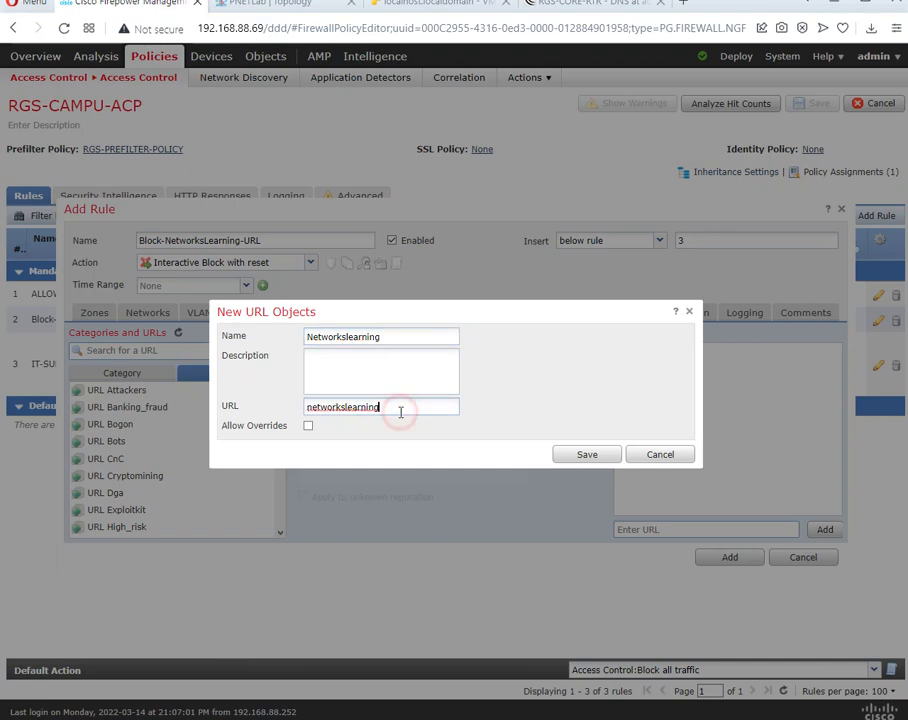
type(".com")
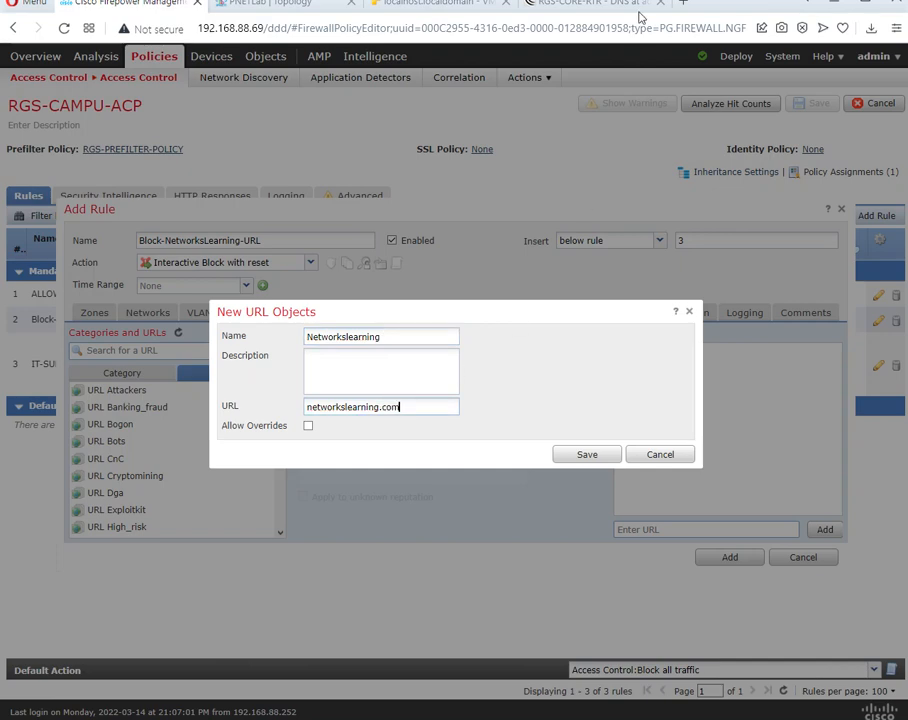
Check the URL against the core router's static DNS entries and save the Networkslearning URL object.
left_click(617, 4)
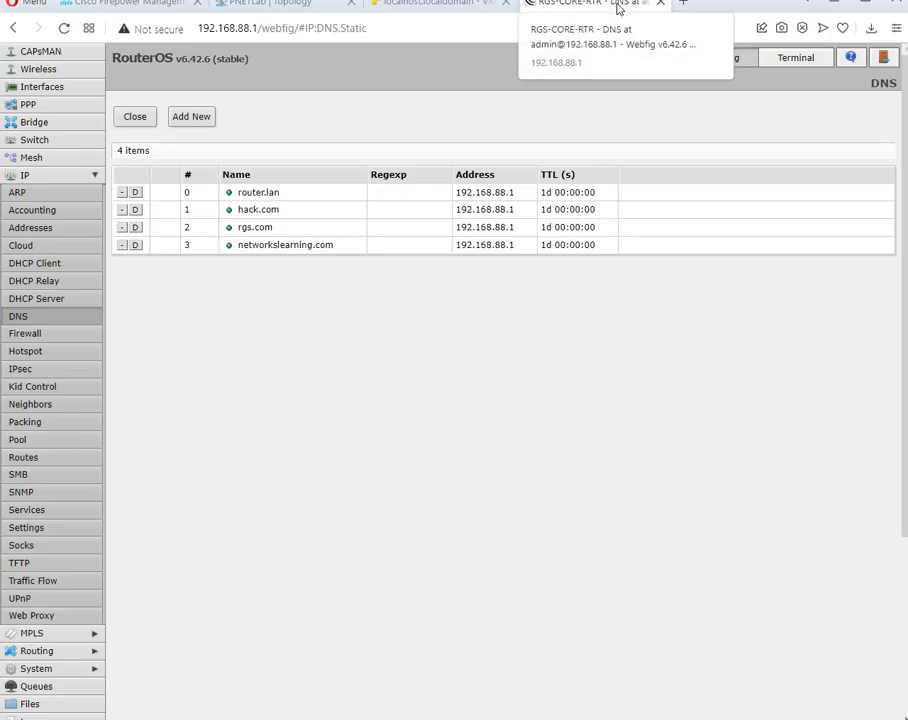
left_click(125, 4)
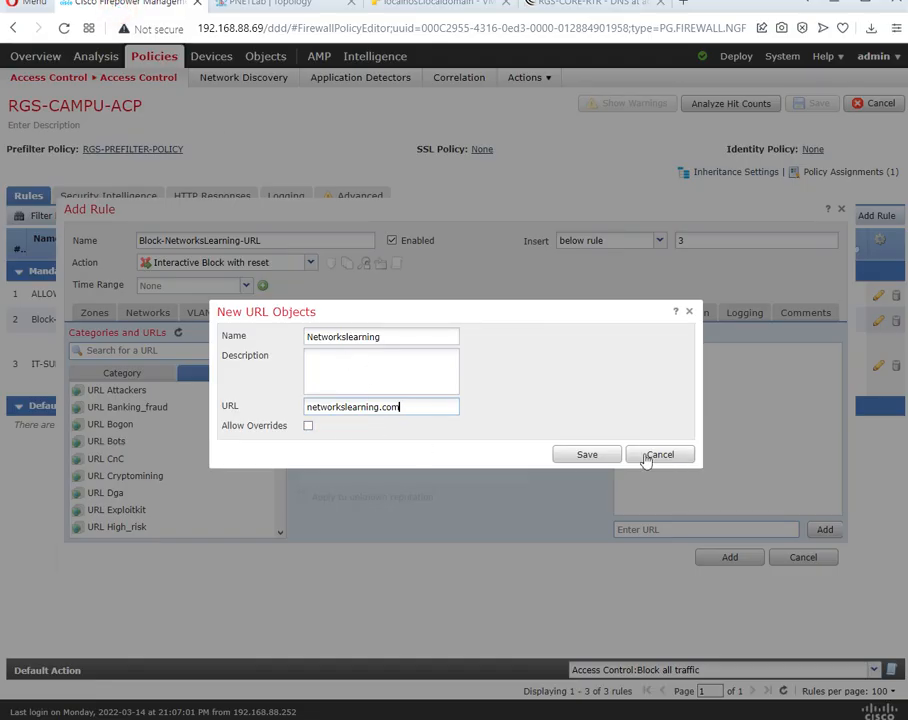
left_click(588, 455)
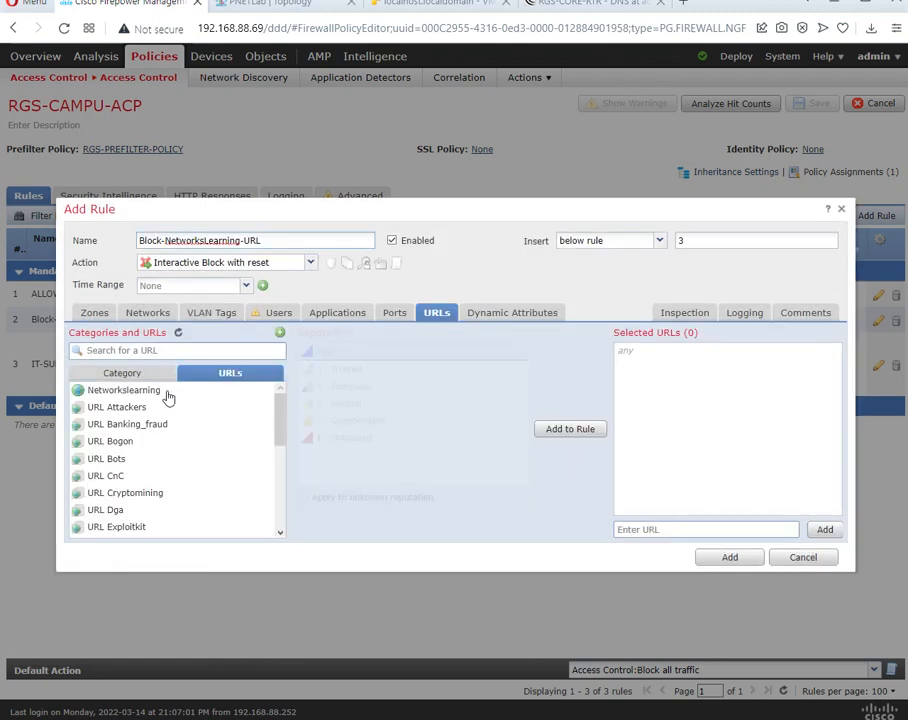
Add the Networkslearning URL object to the rule's selected URLs.
left_click(216, 351)
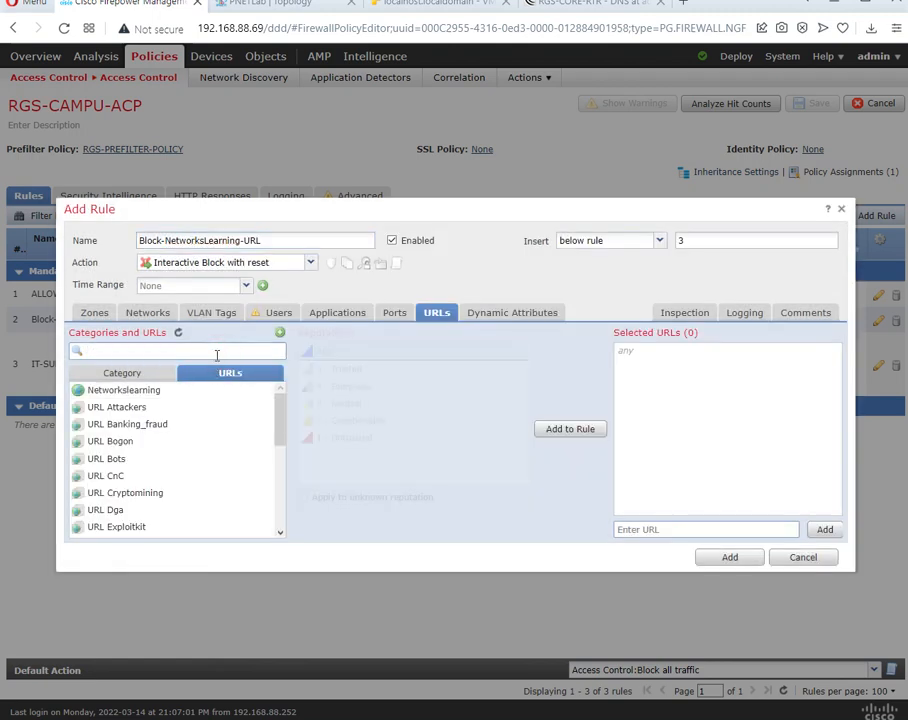
left_click(124, 397)
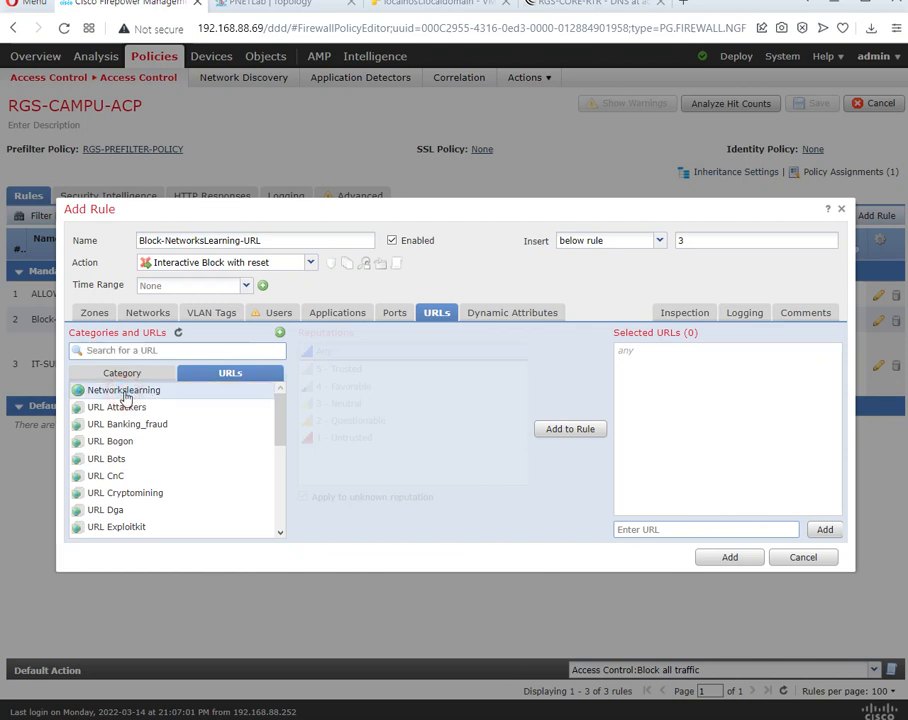
left_click(572, 437)
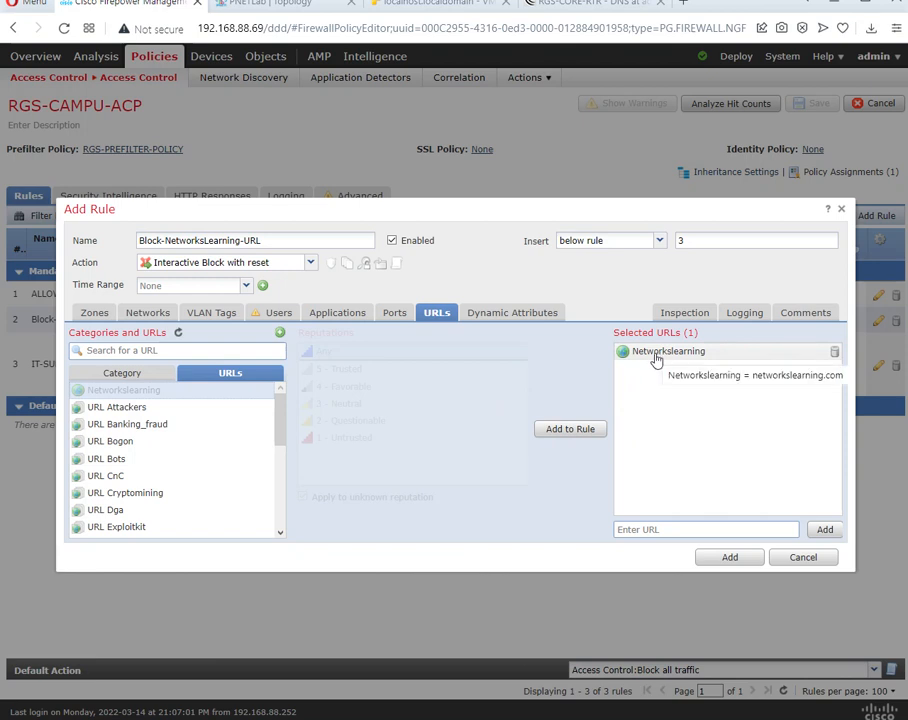
Enable logging at the beginning and end of connection for the rule, and review its source and destination zones.
left_click(752, 310)
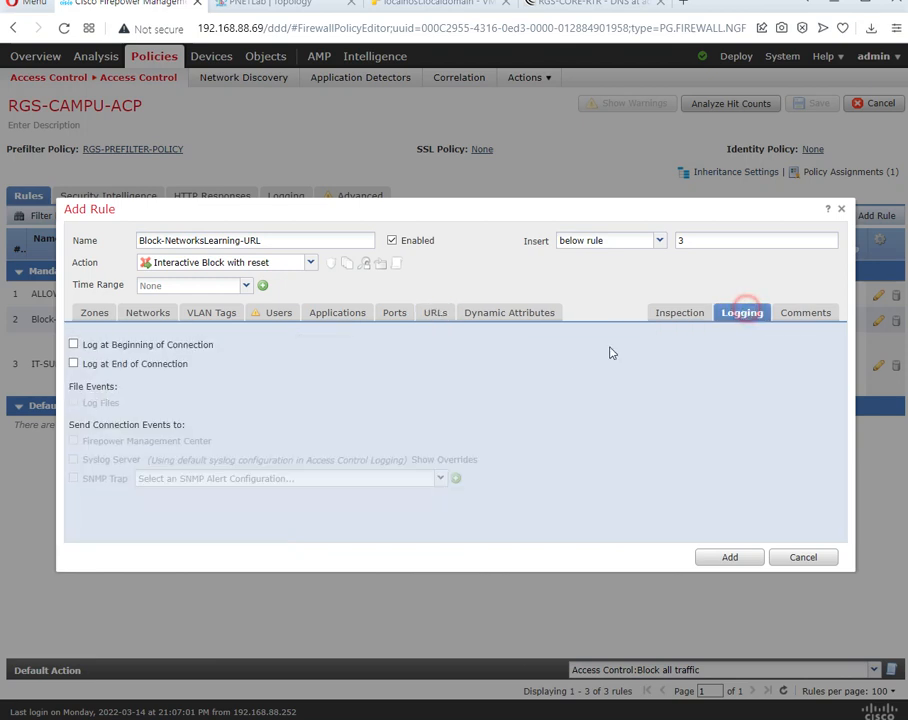
left_click(140, 344)
left_click(178, 364)
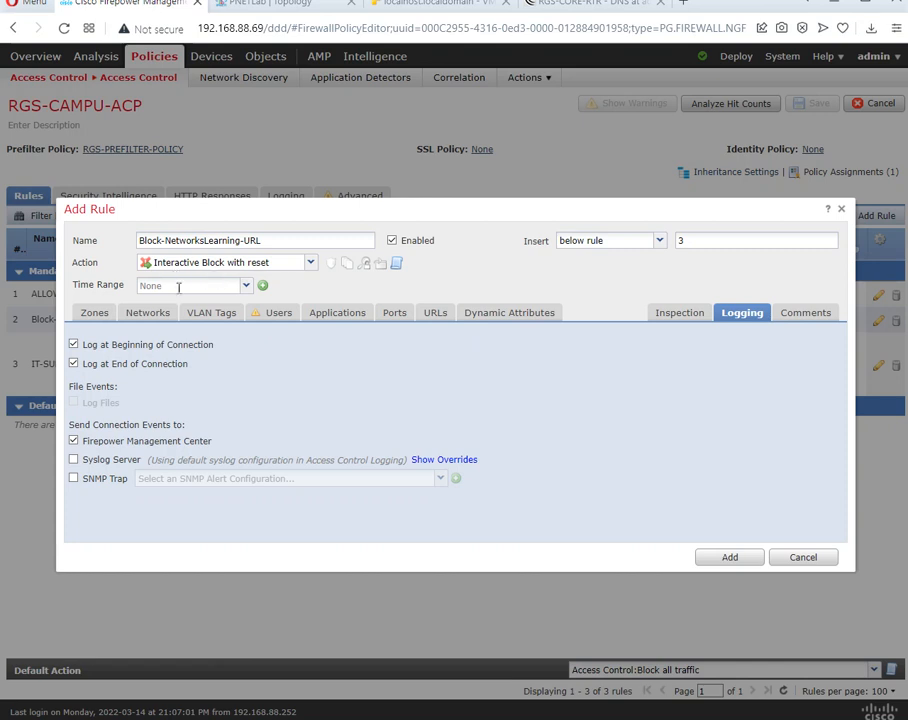
left_click(92, 318)
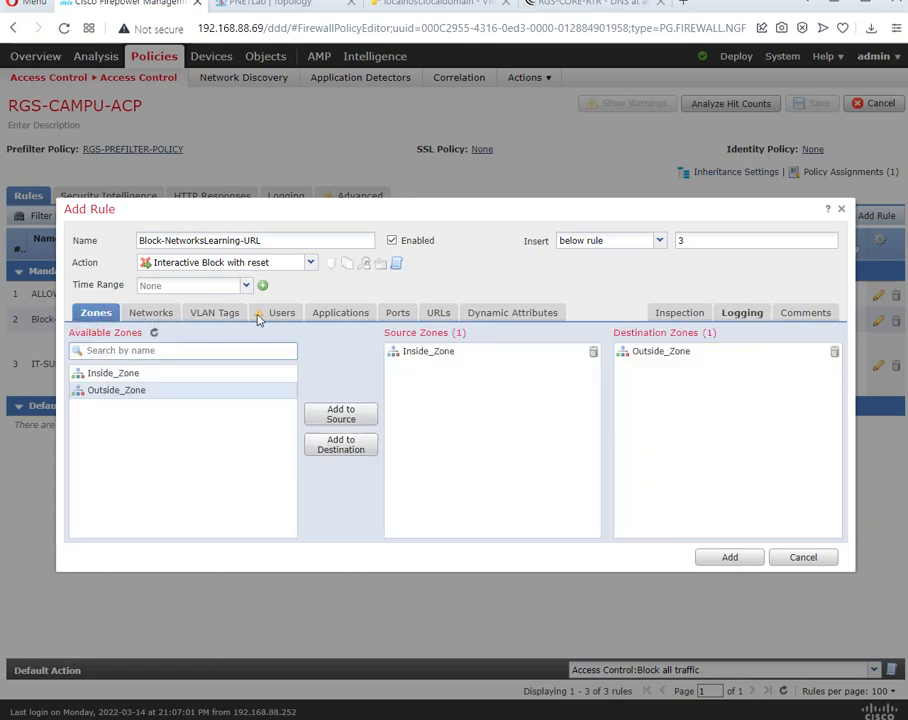
Review the Block-NetworksLearning-URL rule's zones, VLAN tags, users, applications, URLs, dynamic attributes, inspection and logging settings.
left_click(397, 313)
left_click(437, 314)
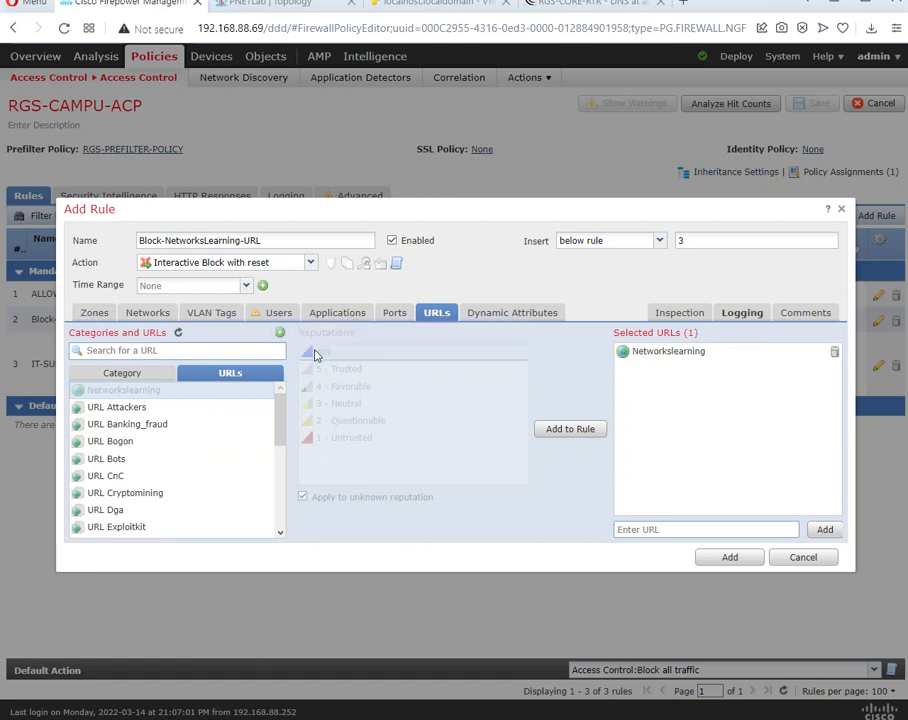
left_click(679, 314)
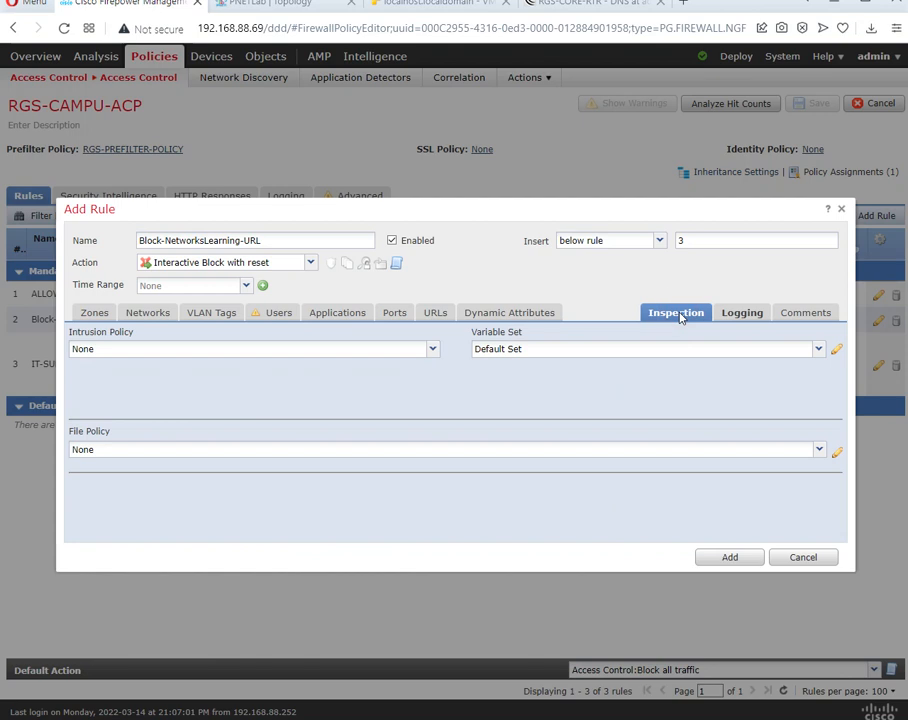
left_click(742, 314)
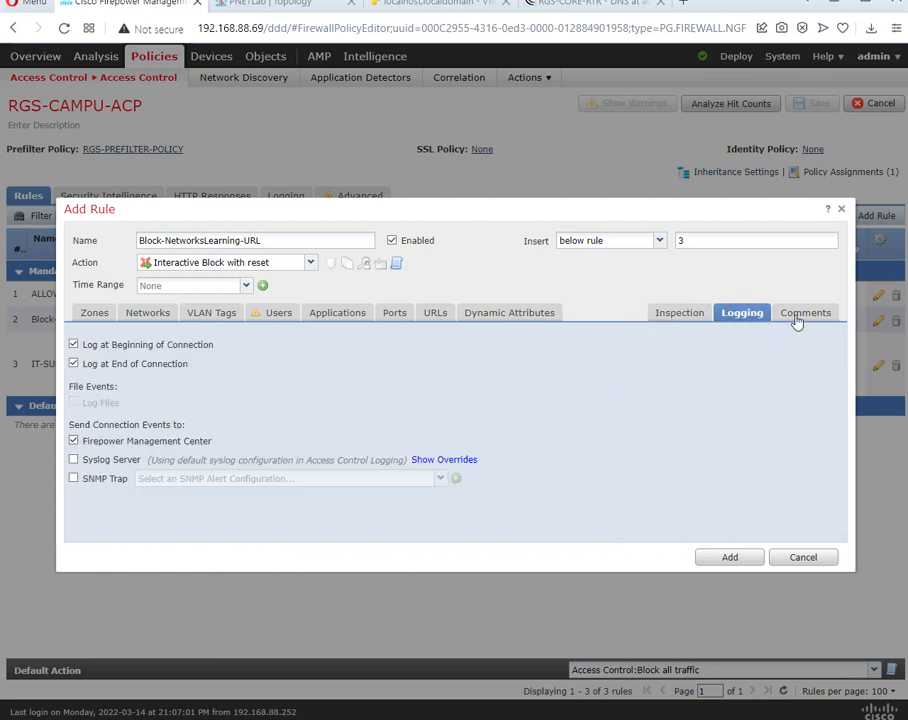
left_click(330, 316)
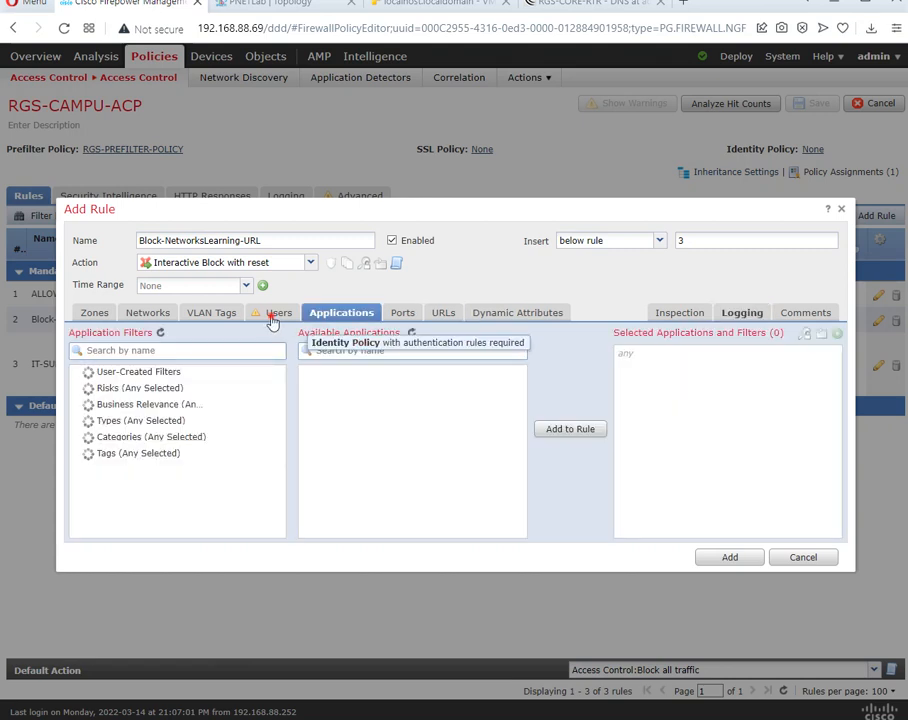
left_click(272, 317)
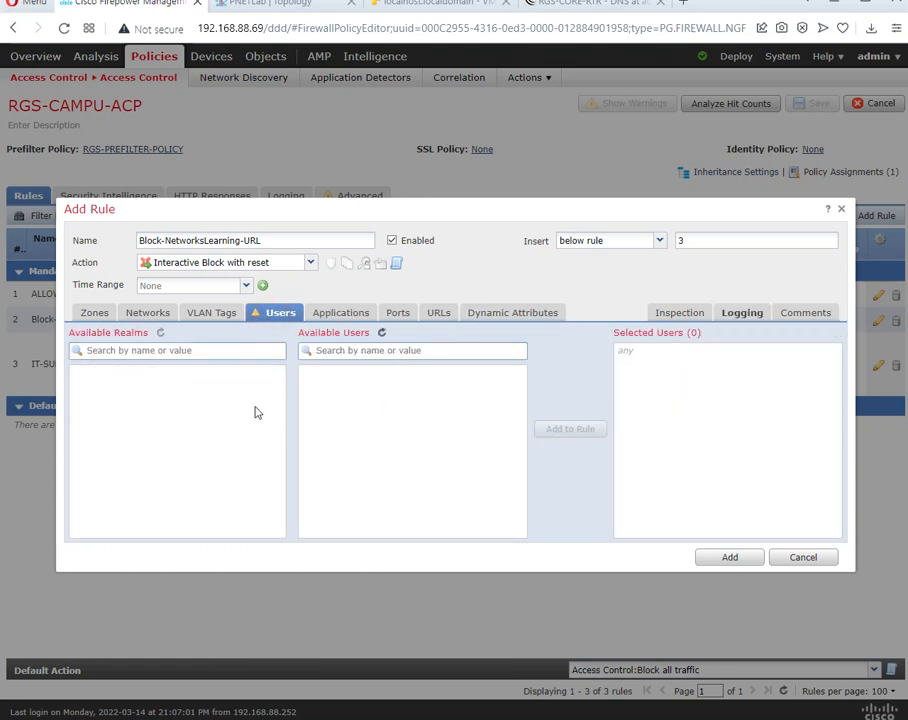
left_click(209, 313)
left_click(150, 313)
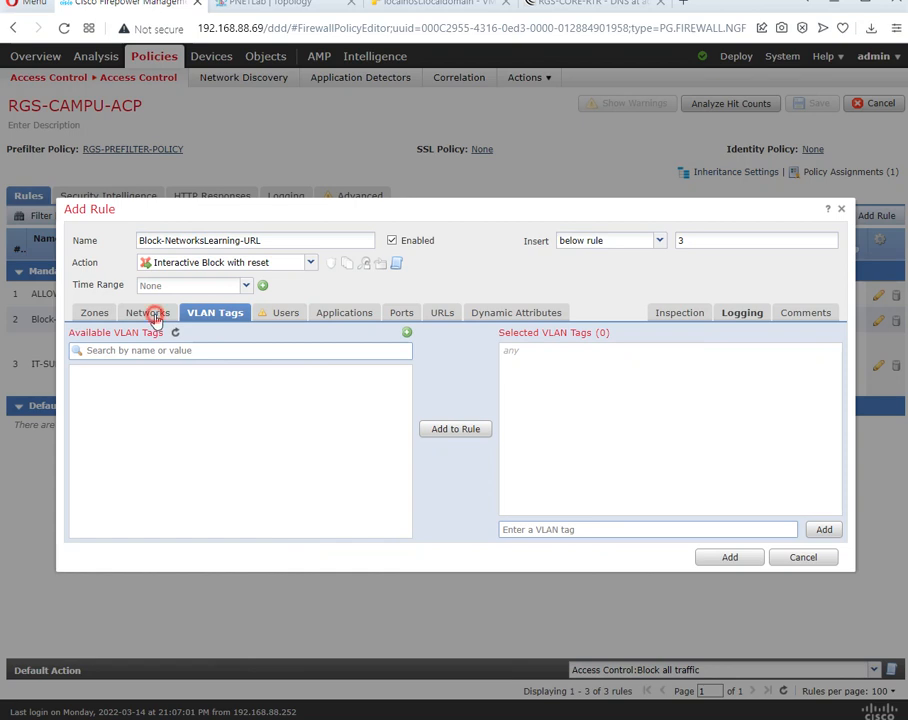
left_click(96, 313)
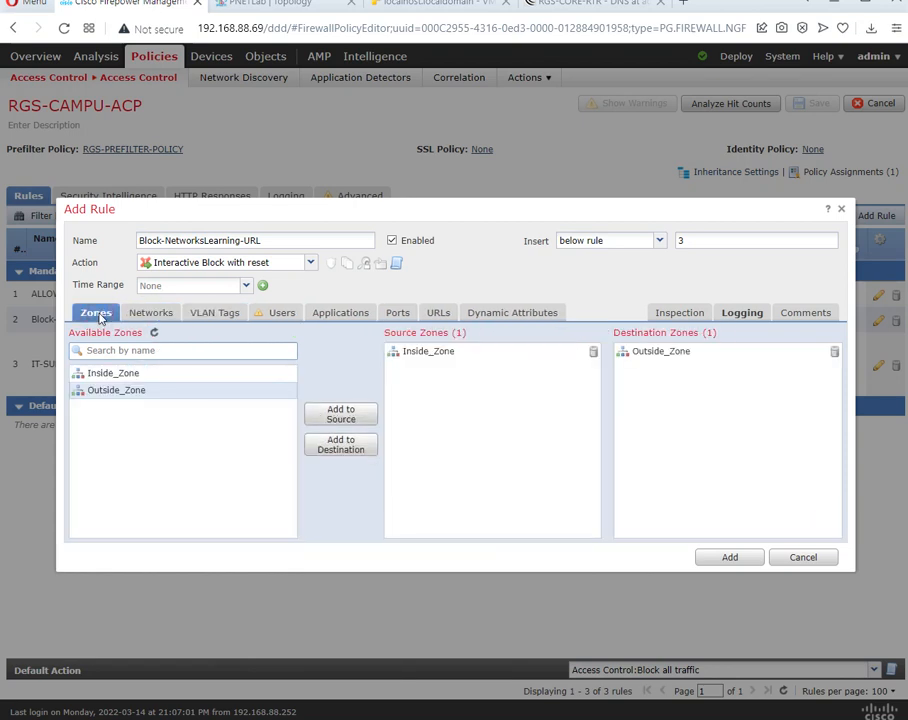
left_click(530, 314)
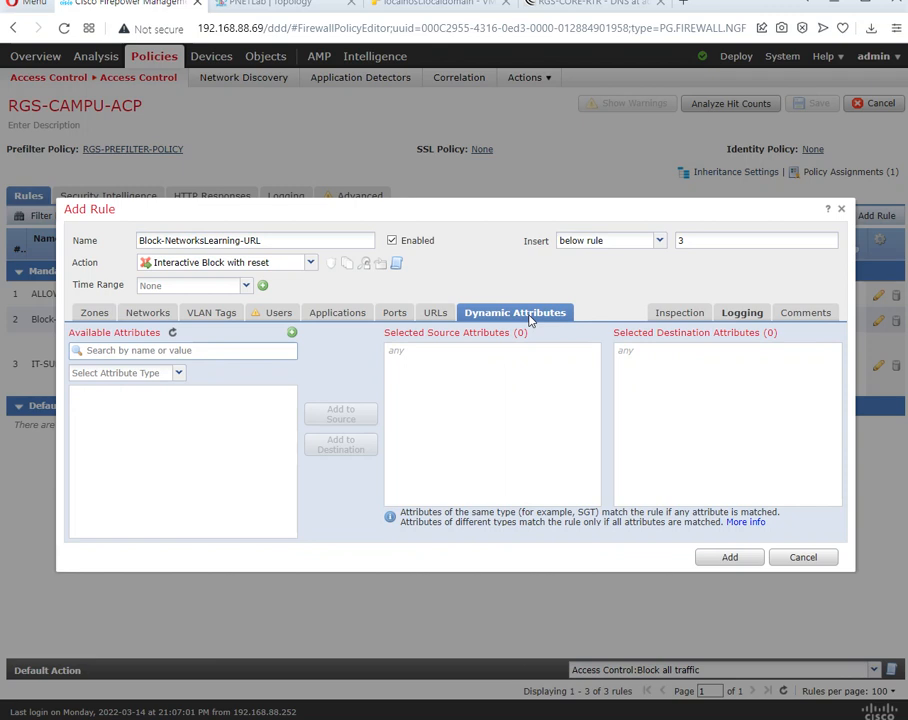
left_click(688, 316)
left_click(748, 316)
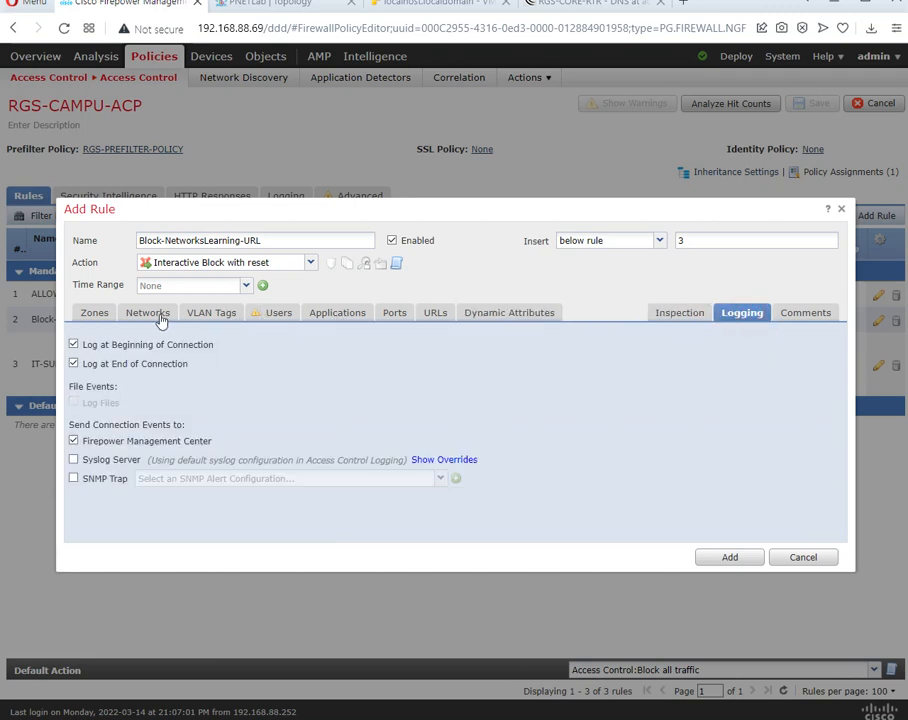
left_click(435, 315)
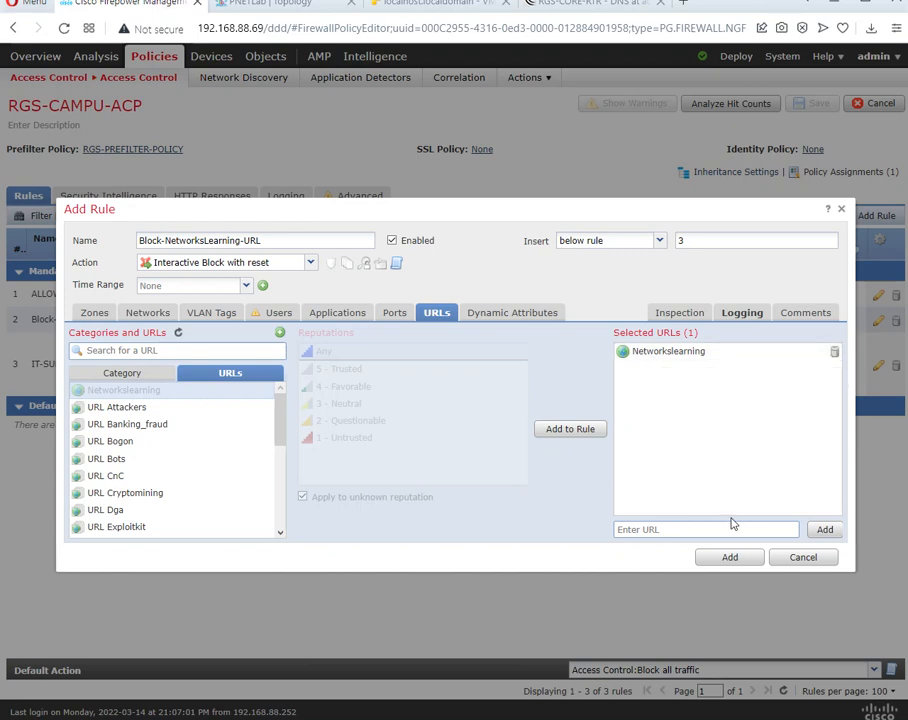
Add the Block-NetworksLearning-URL rule to the policy and move it above the IT-SUBNET rule.
left_click(729, 555)
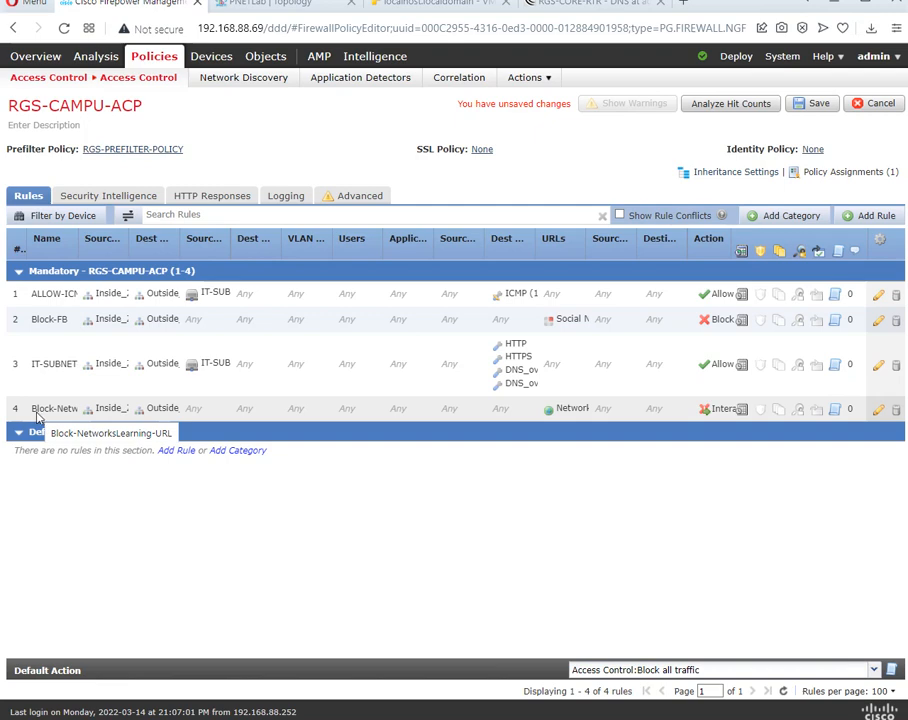
left_click_drag(40, 418, 52, 348)
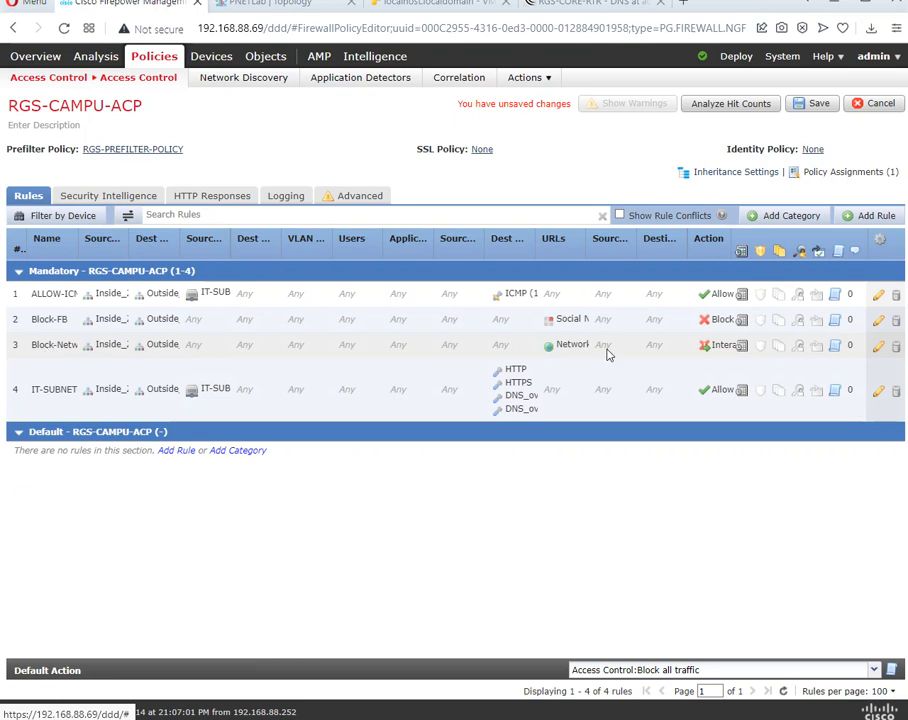
Review the policy's advanced and logging settings and its HTTP response page options, including the system-provided interactive block page's code.
left_click(140, 196)
left_click(355, 199)
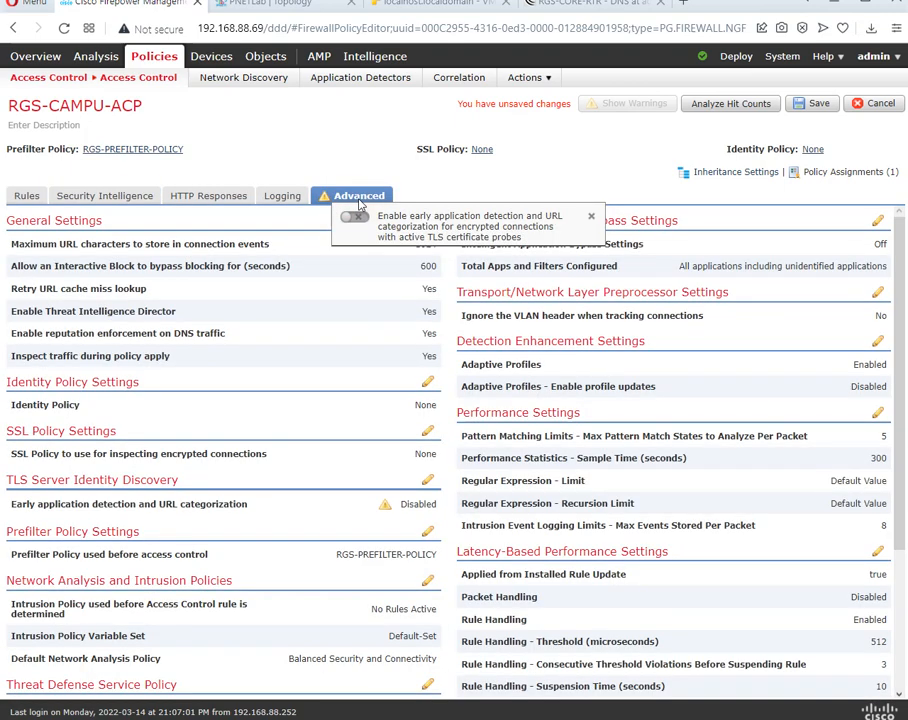
left_click(287, 202)
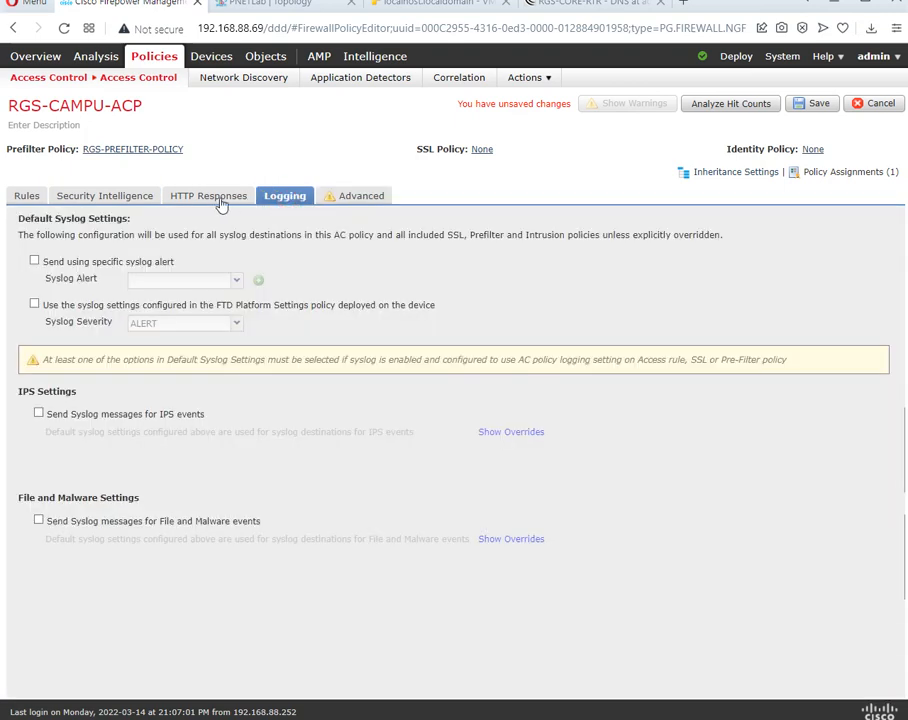
left_click(222, 203)
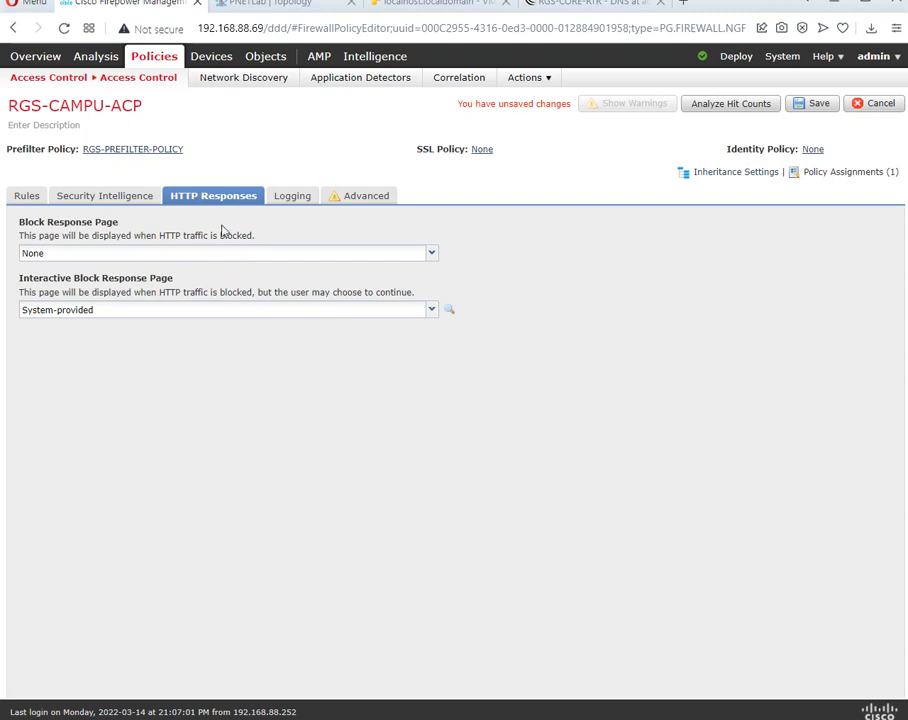
left_click(432, 311)
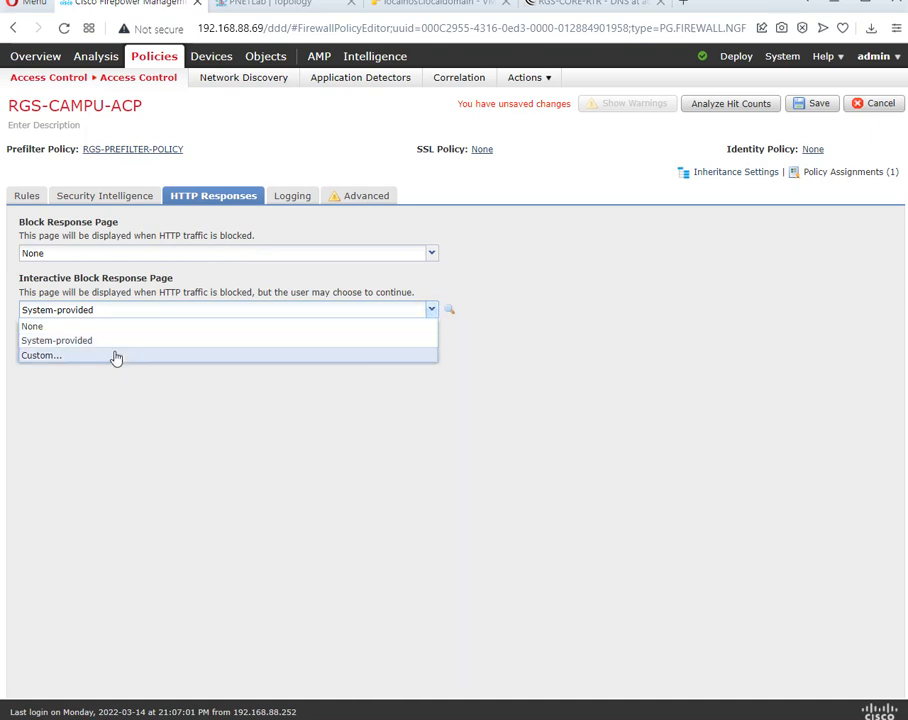
left_click(146, 399)
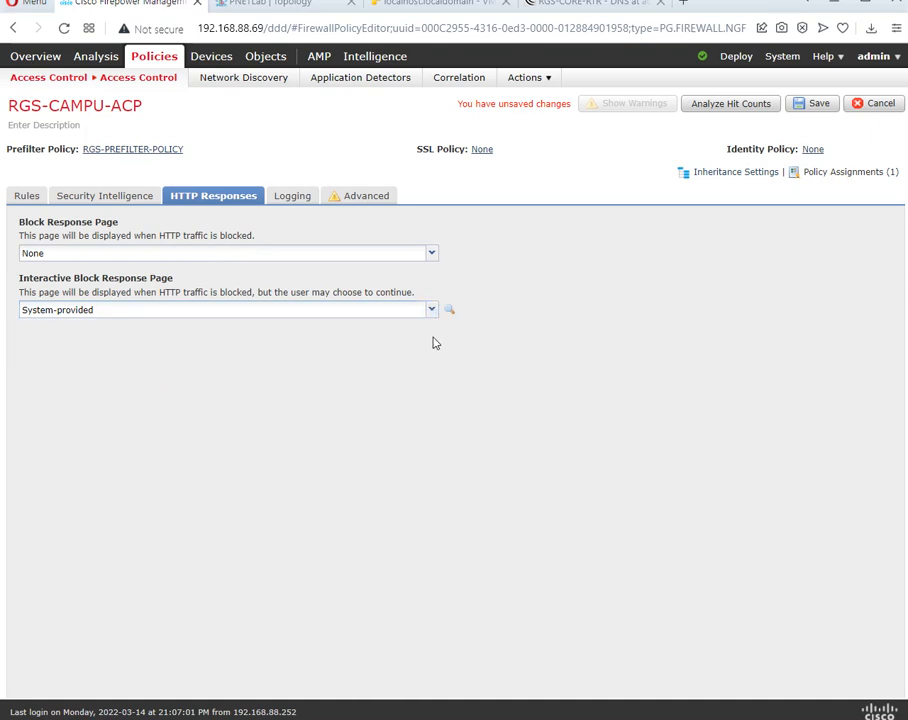
left_click(448, 310)
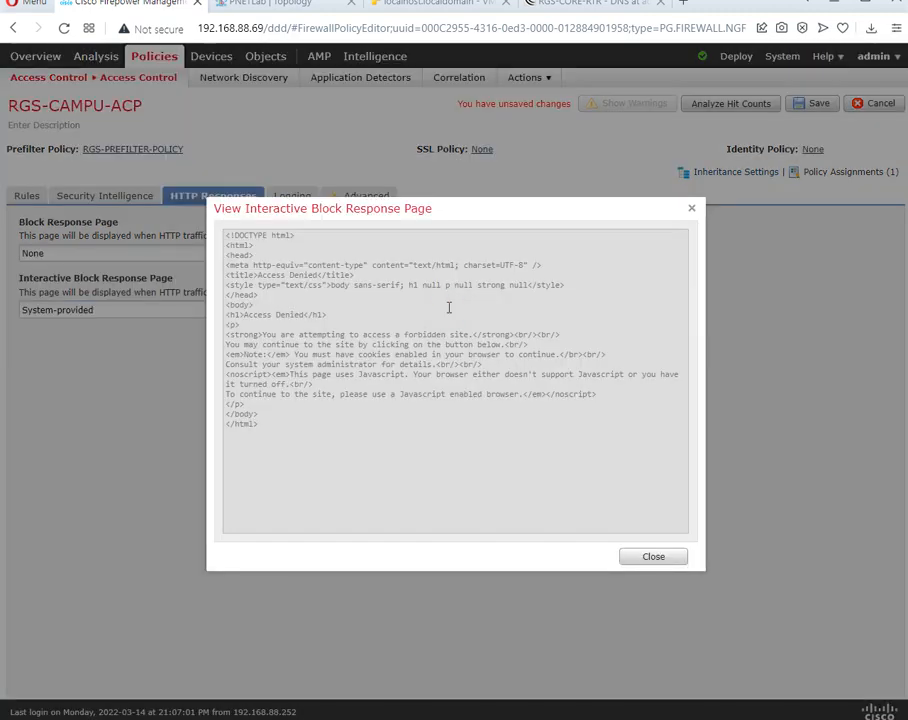
left_click(653, 557)
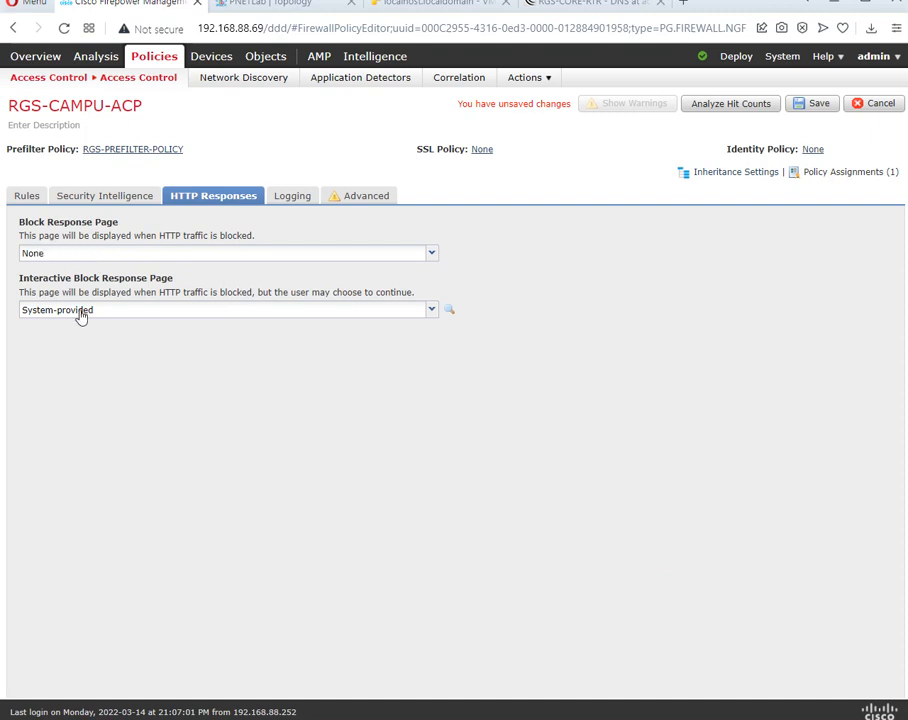
left_click(50, 256)
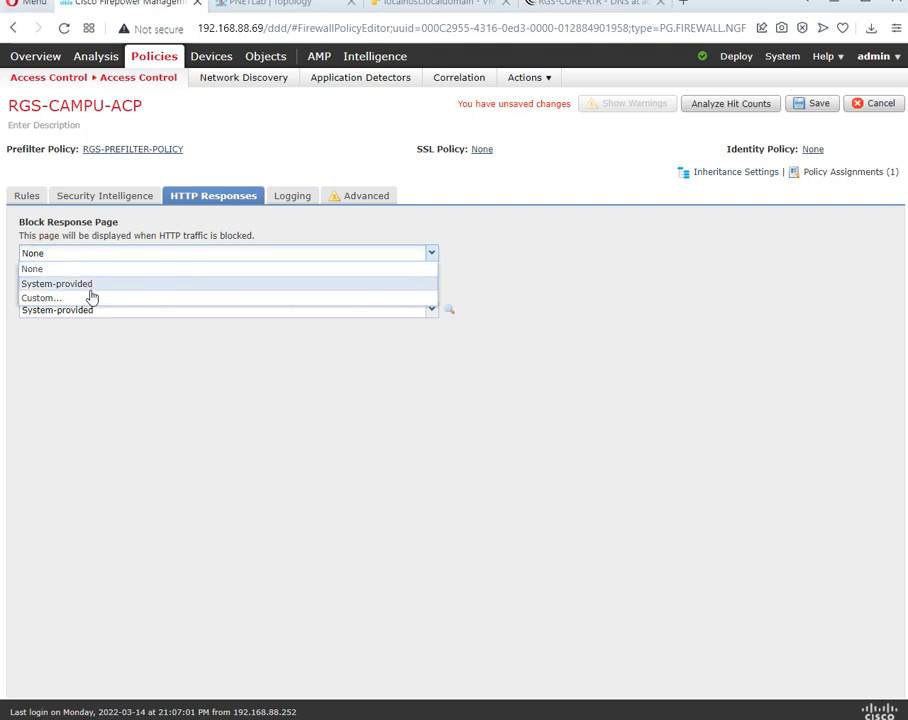
left_click(150, 366)
left_click(75, 255)
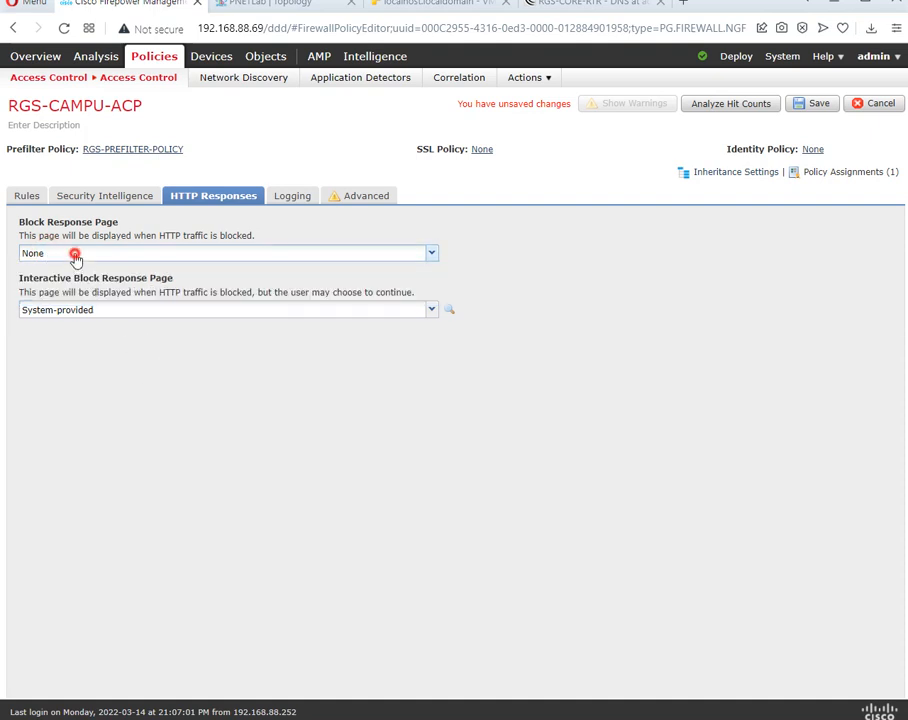
left_click(575, 285)
Save the RGS-CAMPU-ACP policy changes and deploy them to RGS-NGFW-PRI, proceeding past the validation warning.
left_click(27, 197)
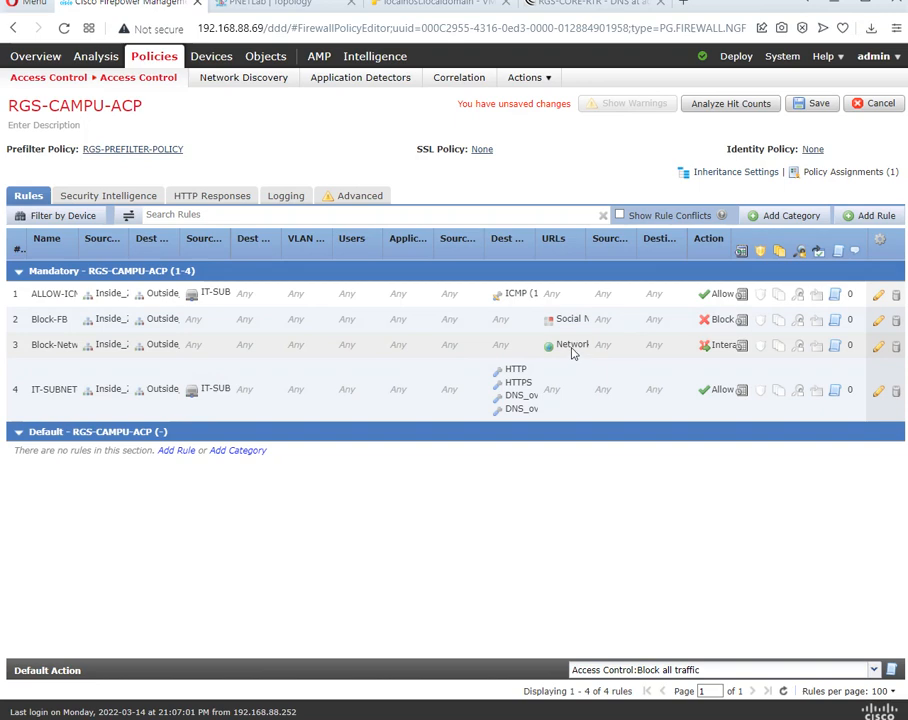
left_click(816, 104)
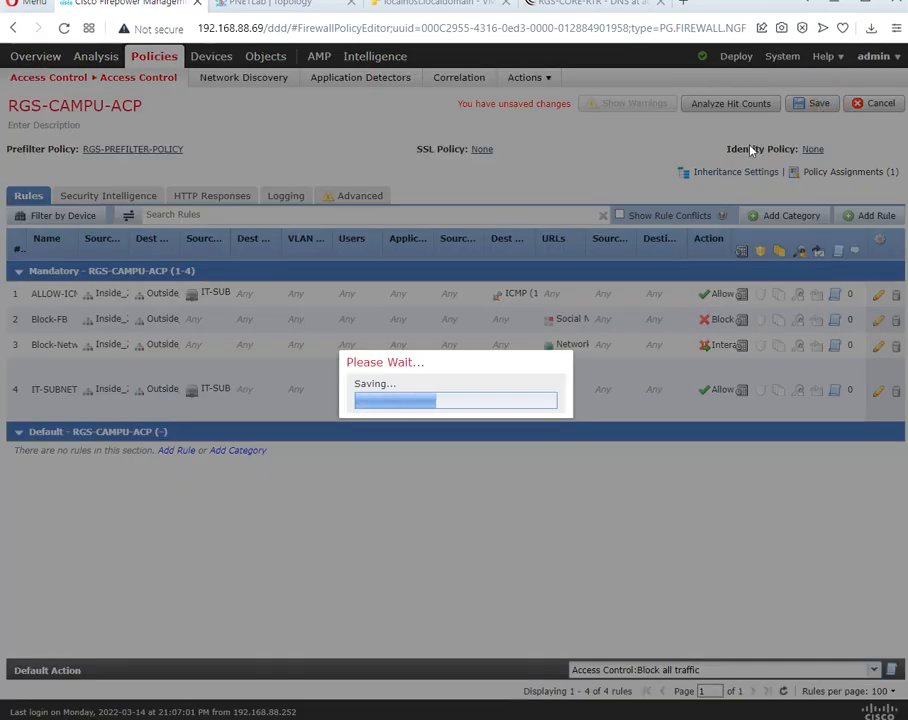
mouse_move(737, 60)
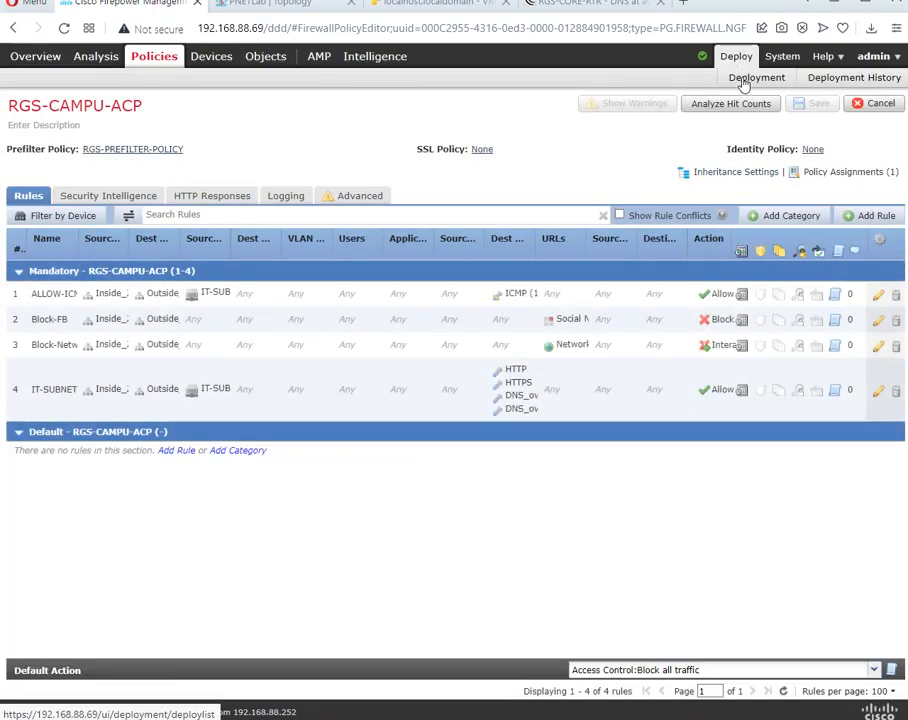
left_click(762, 77)
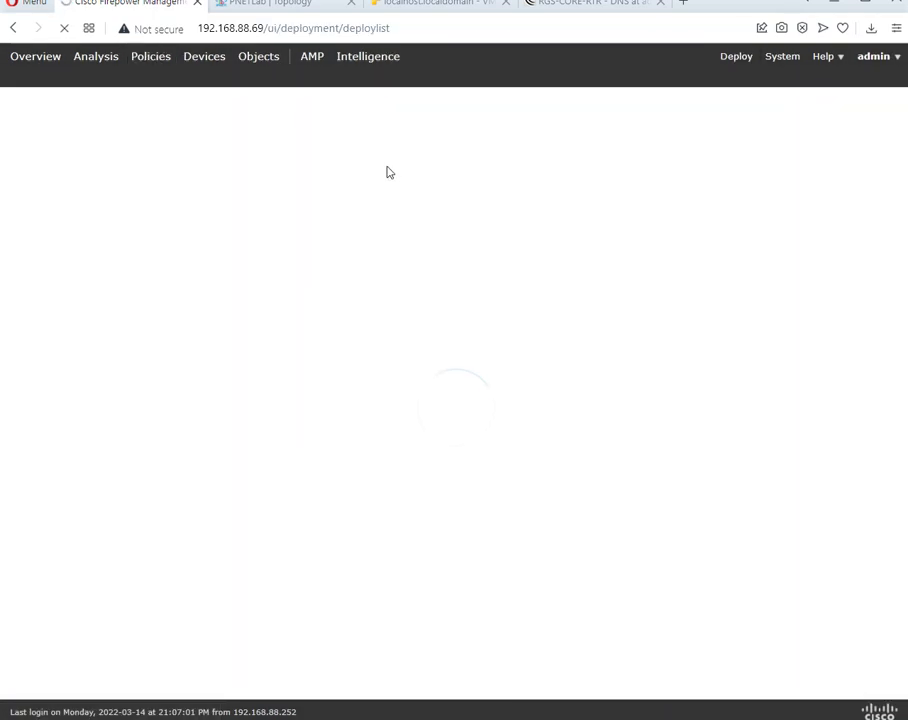
left_click(33, 194)
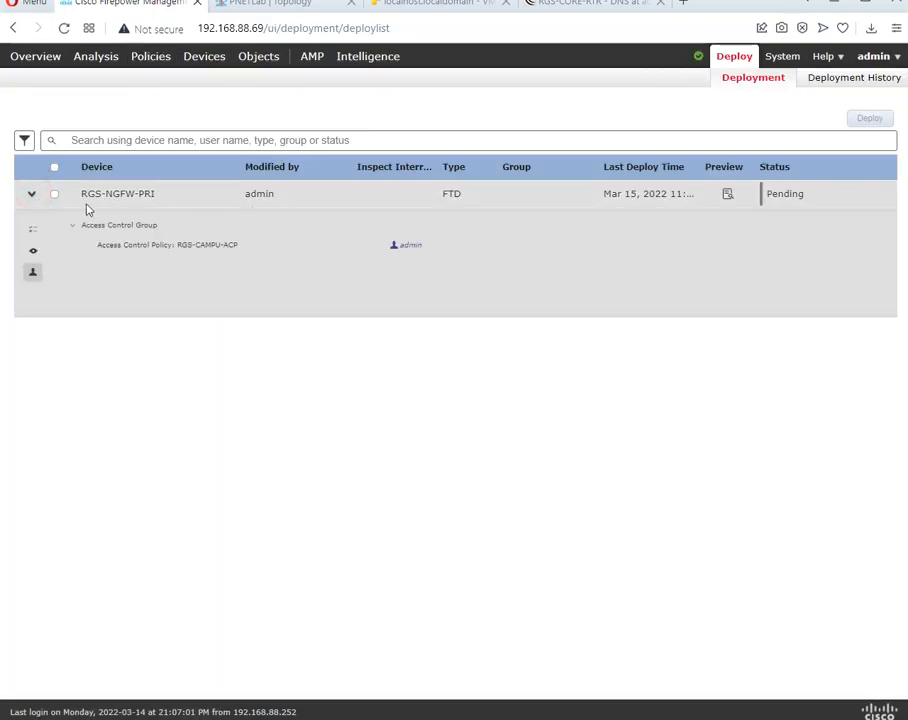
left_click(53, 194)
left_click(877, 131)
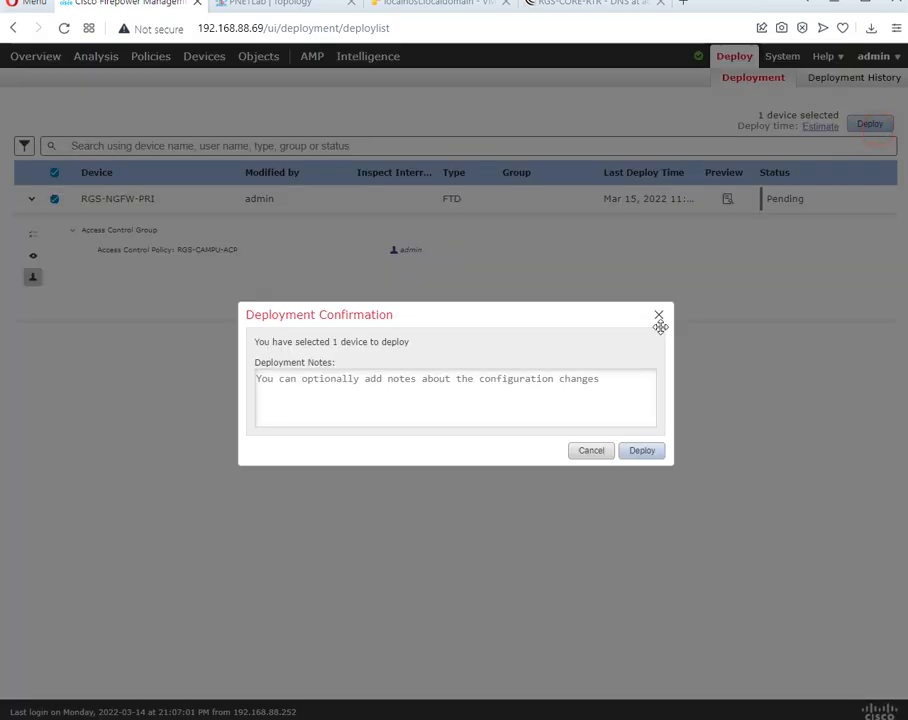
left_click(640, 450)
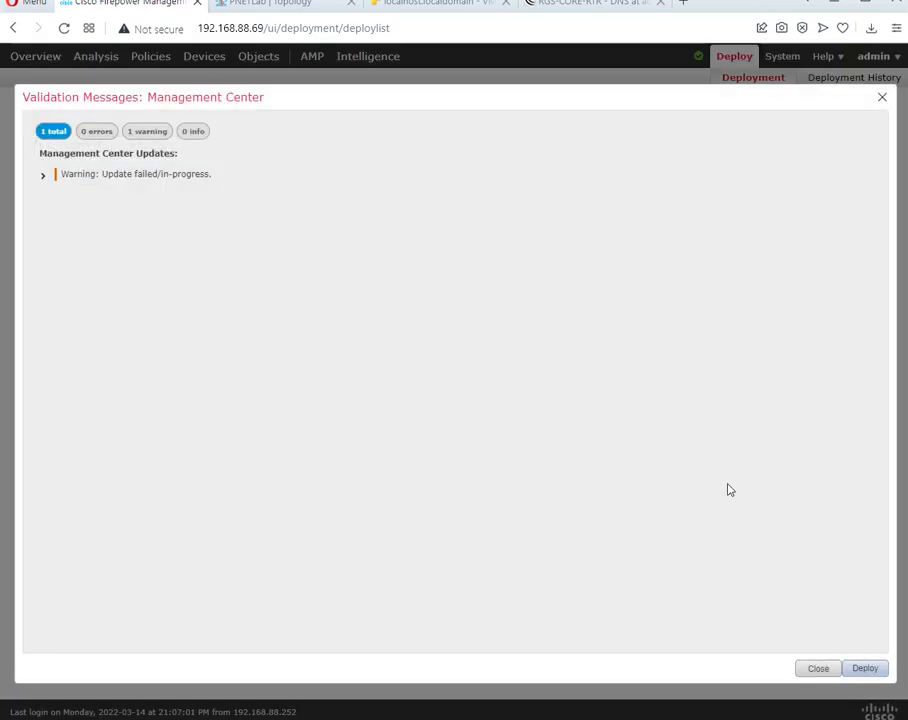
left_click(871, 667)
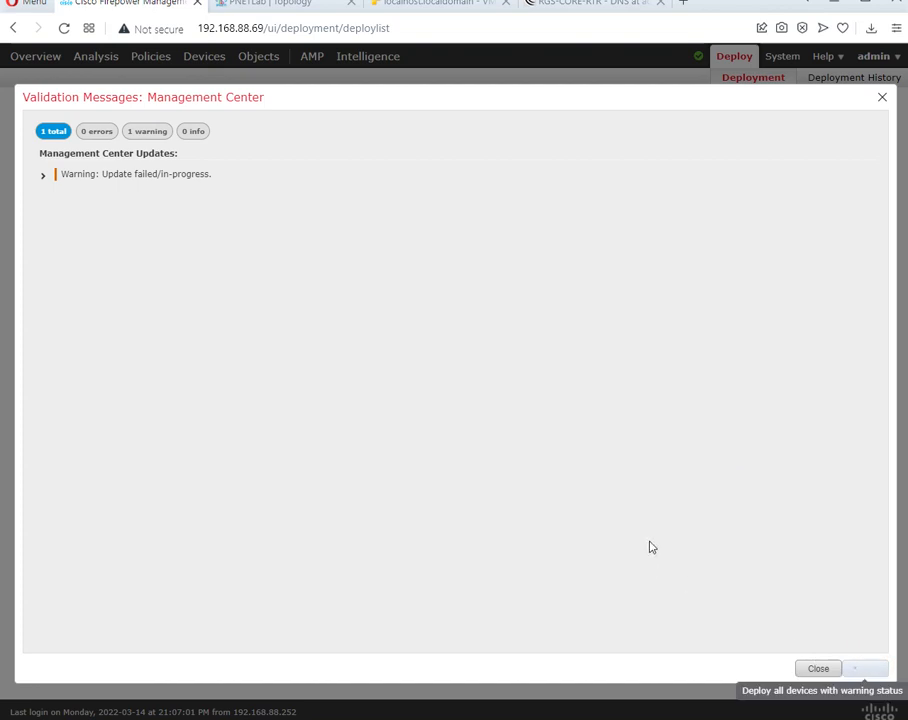
left_click(885, 98)
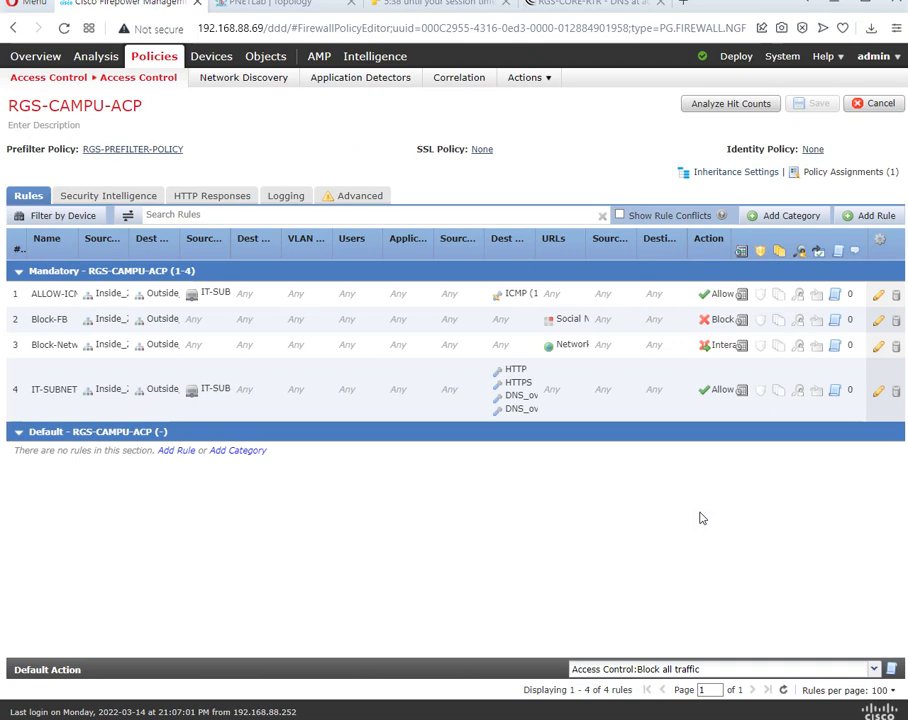
Open the connection events analysis and switch to the RGS-WIN-CLIENT virtual machine window.
left_click(240, 4)
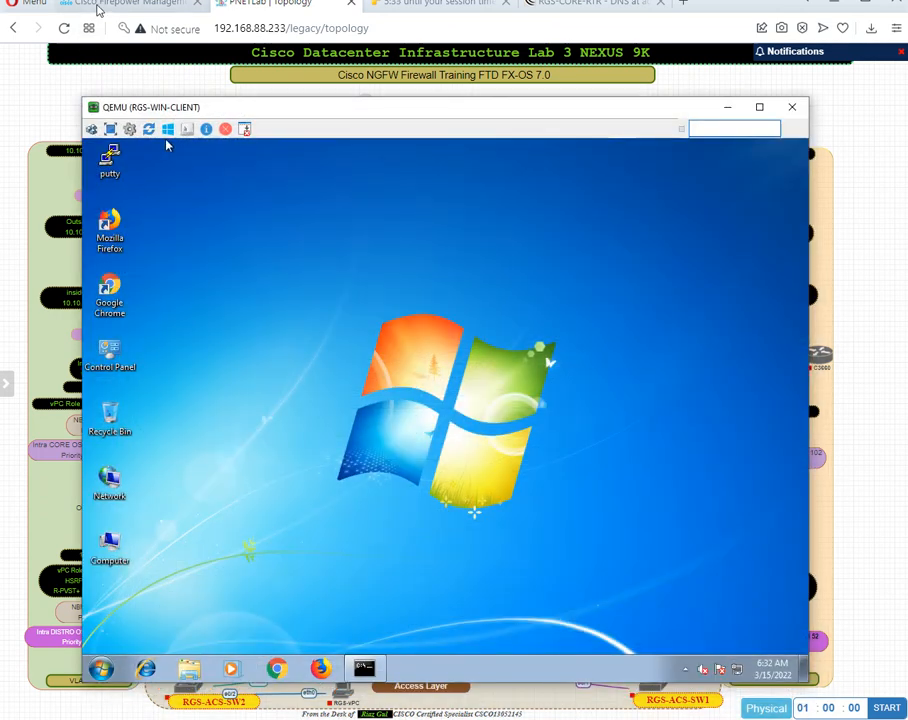
left_click(100, 4)
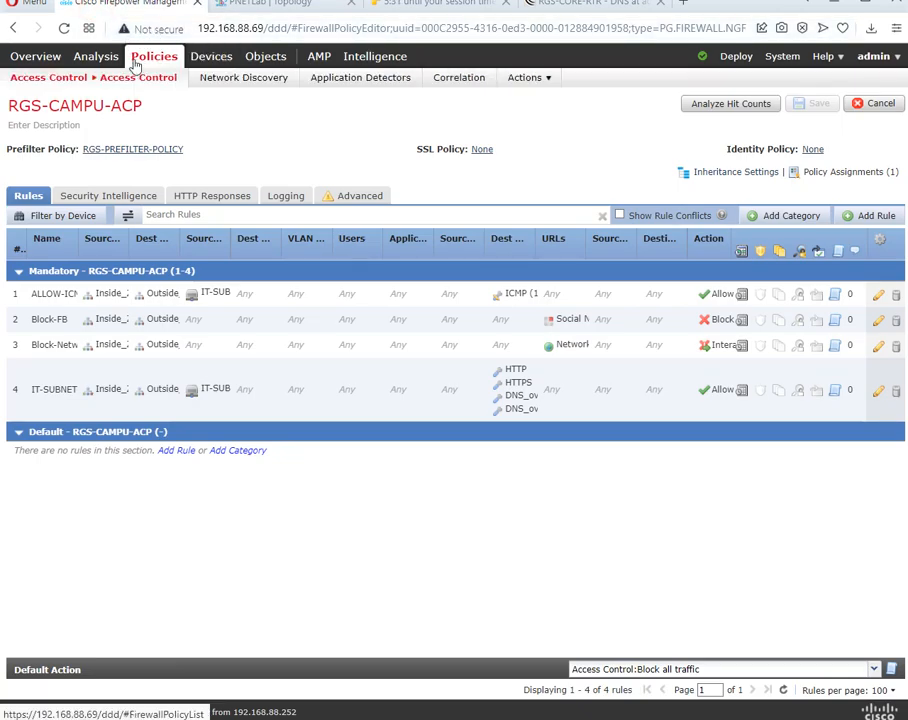
mouse_move(96, 56)
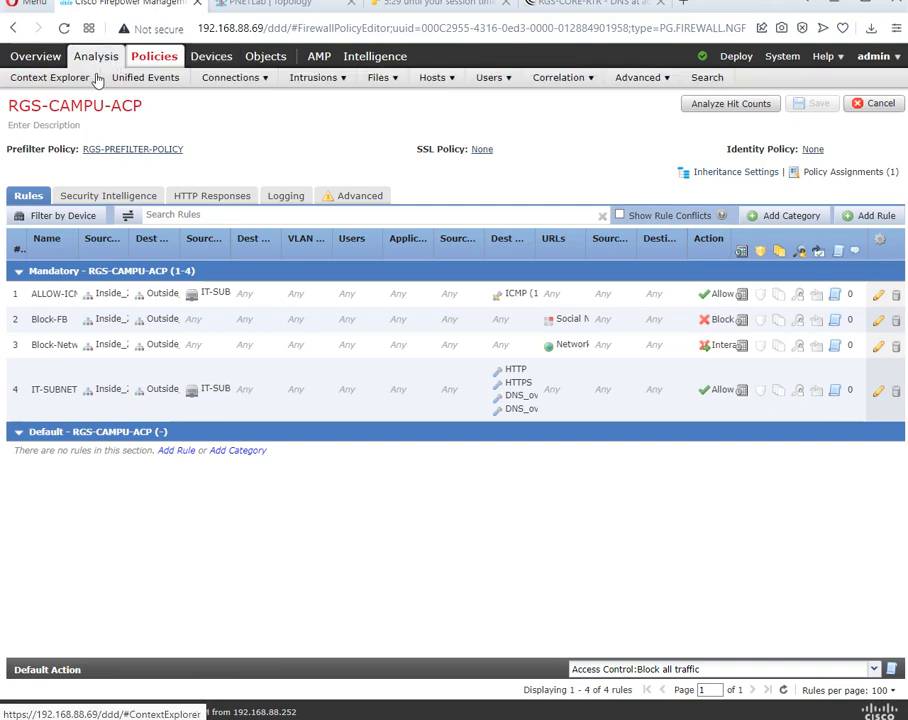
left_click(217, 100)
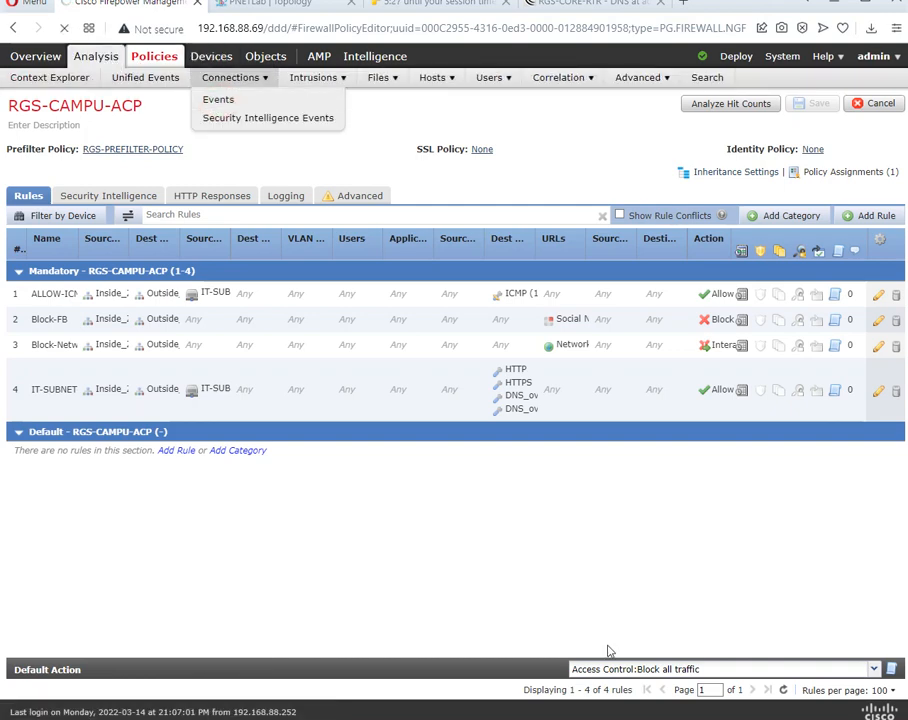
key("alt+Tab")
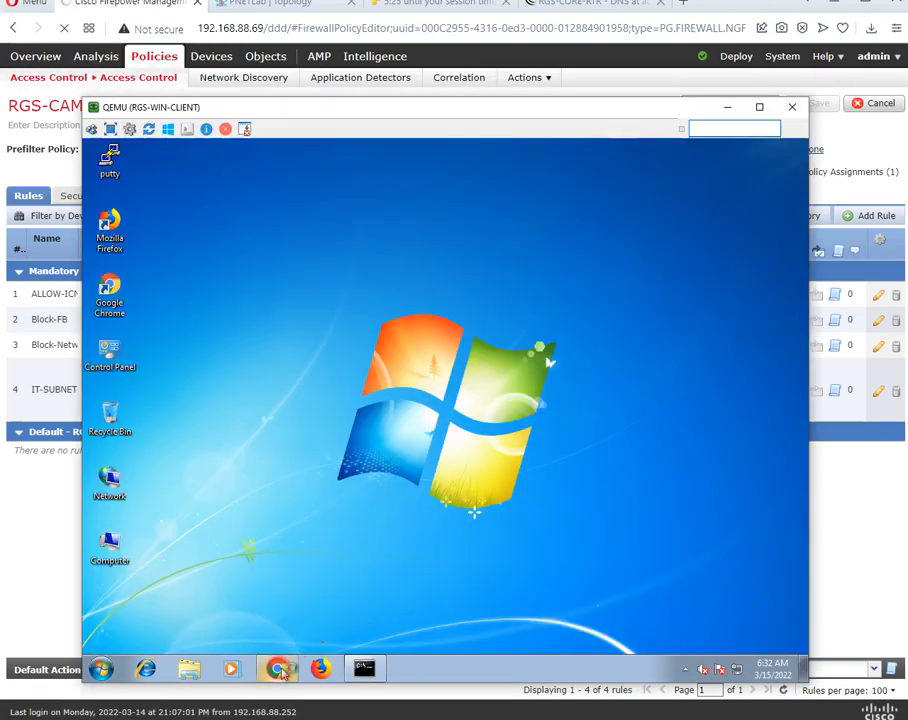
Load networkslearning.com in Chrome on the RGS-WIN-CLIENT virtual machine to test the URL block rule.
left_click_drag(436, 111, 507, 314)
left_click(429, 417)
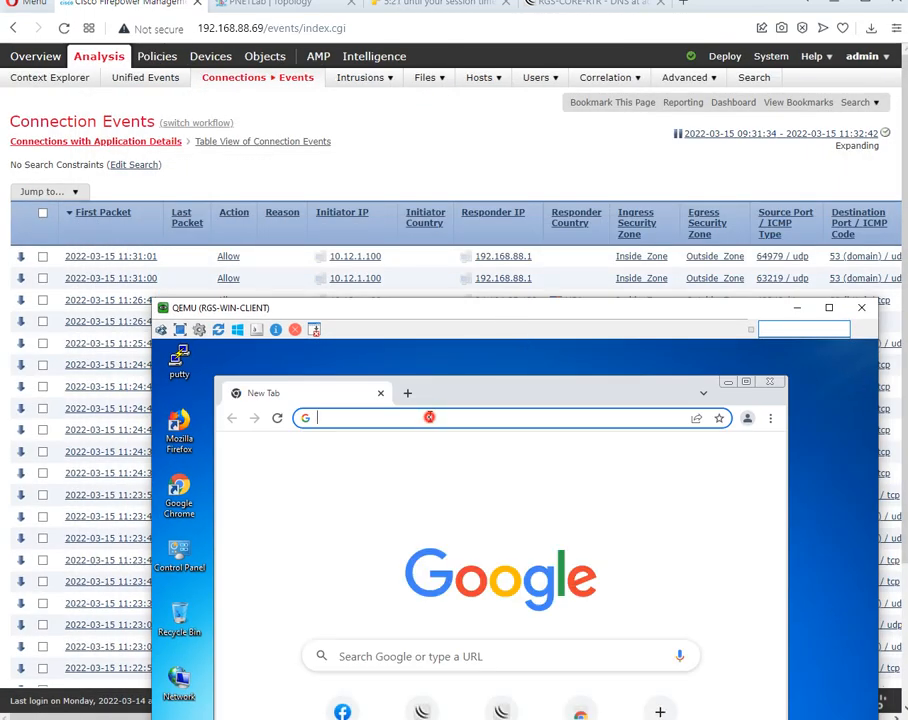
type("networkslearning.com")
key("Return")
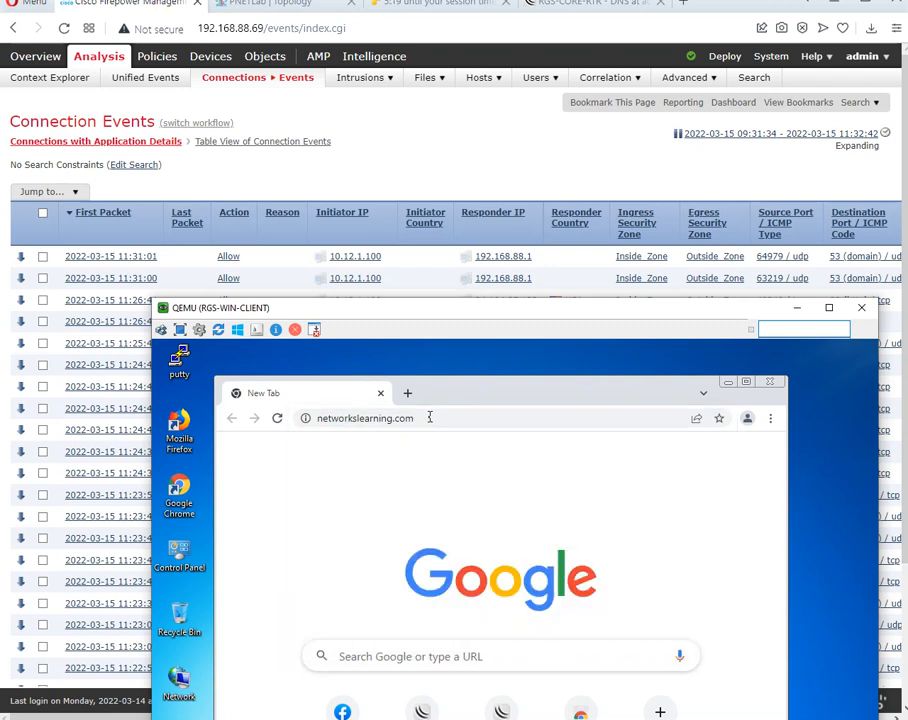
left_click_drag(488, 389, 505, 372)
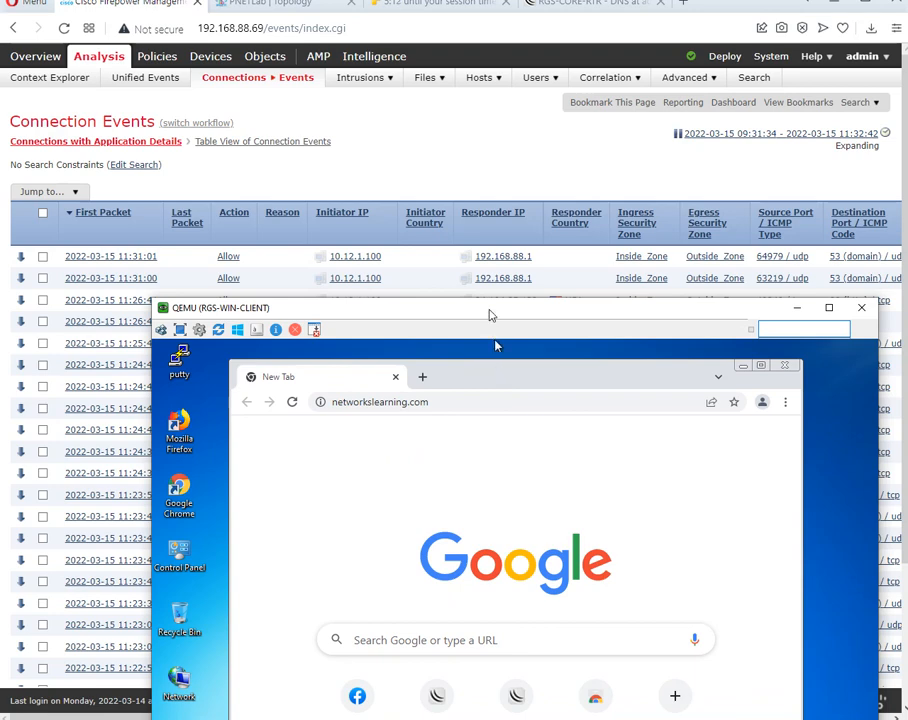
left_click_drag(489, 312, 450, 172)
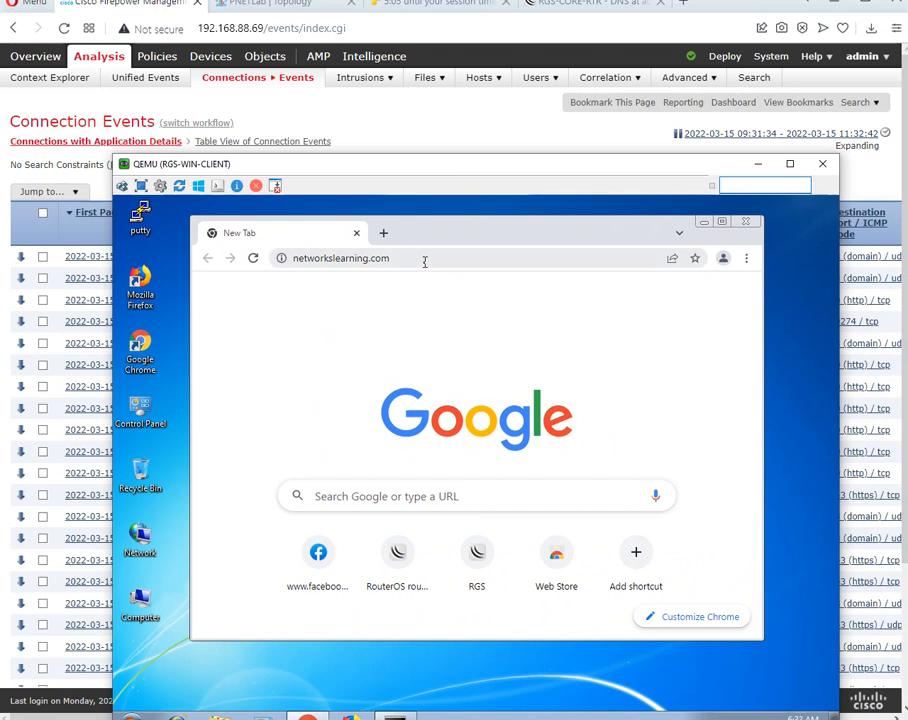
left_click(438, 222)
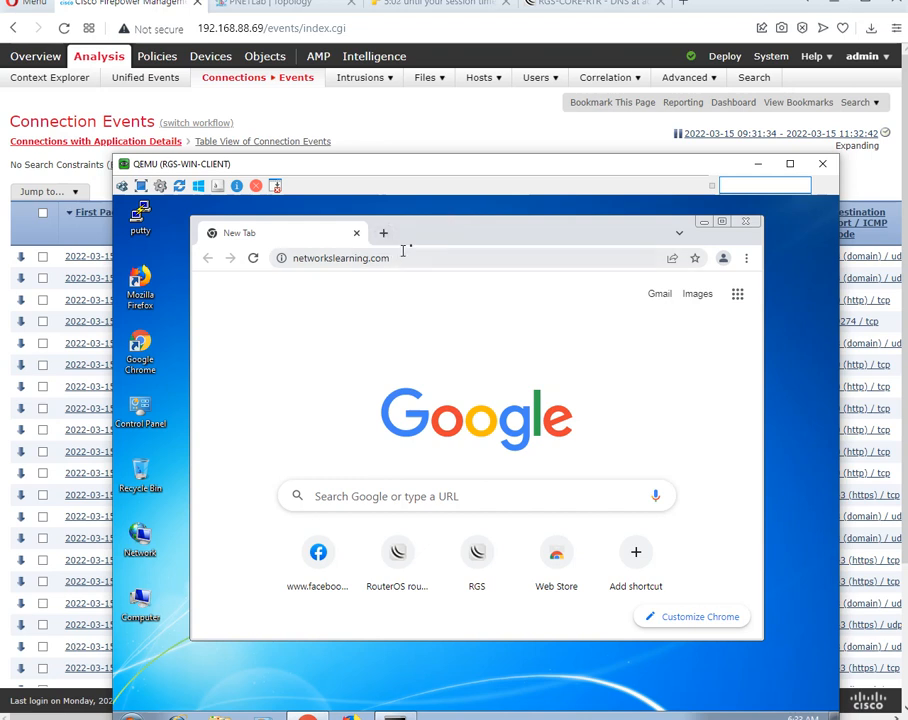
left_click(410, 255)
key("Return")
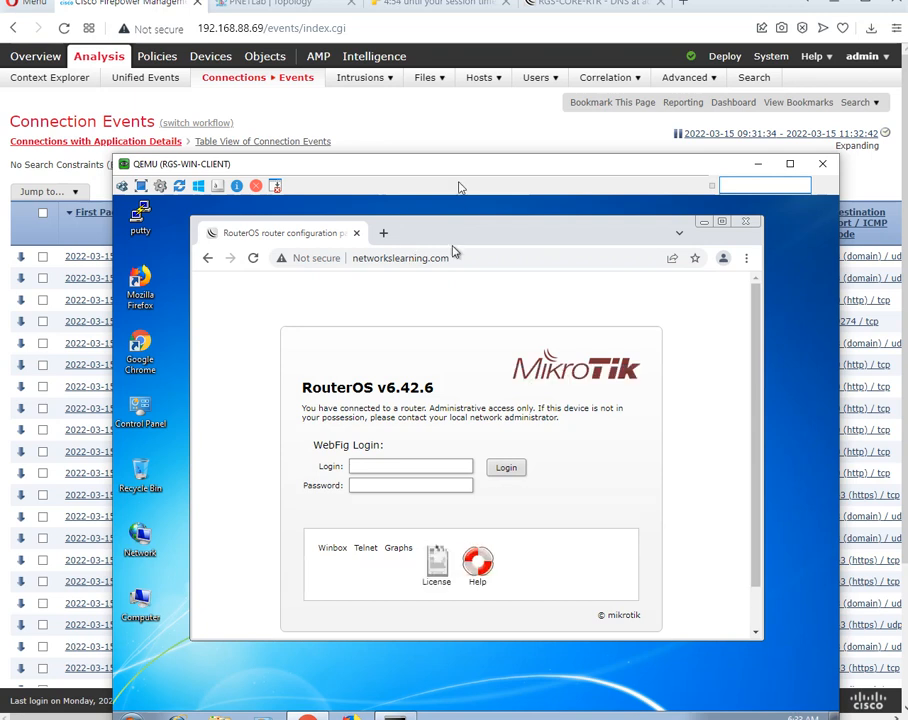
Refresh the connection events and drill into the Interactive Block with Reset entries, examining their URL and access control rule columns.
left_click_drag(458, 170, 455, 314)
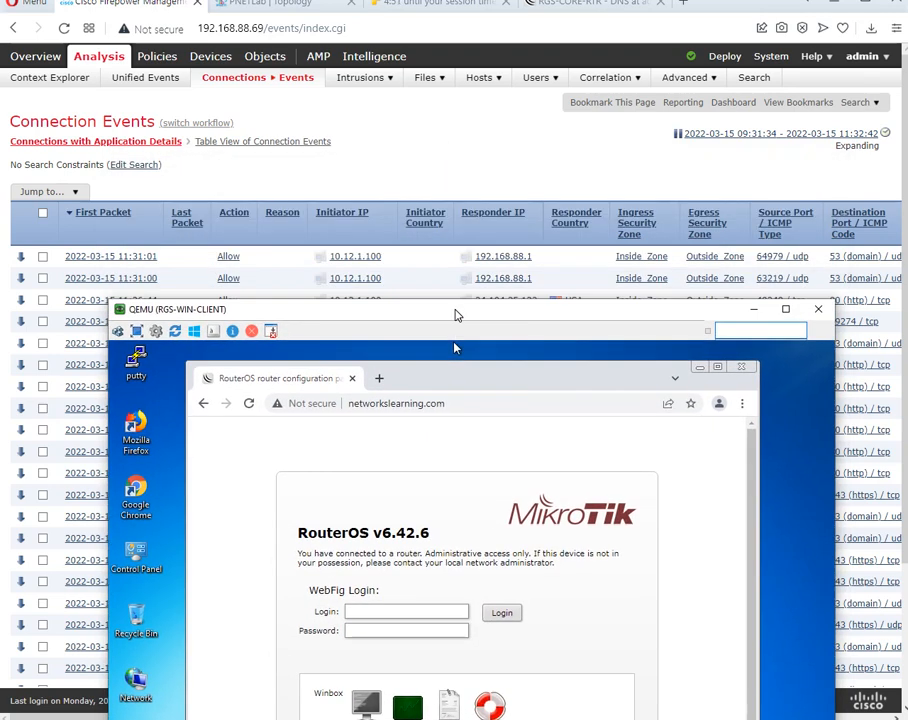
left_click(62, 29)
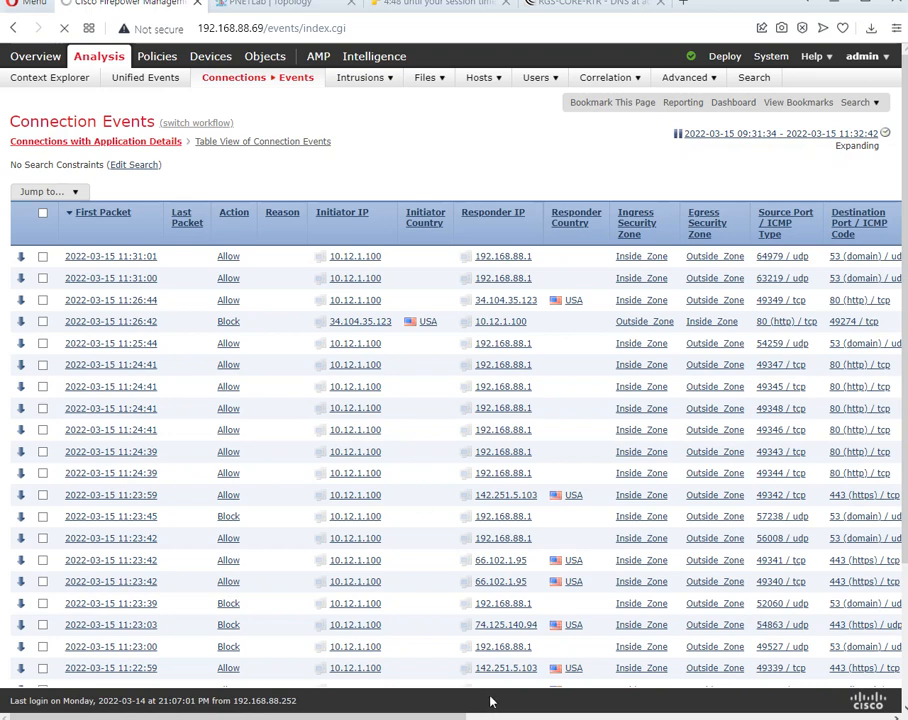
key("alt+Tab")
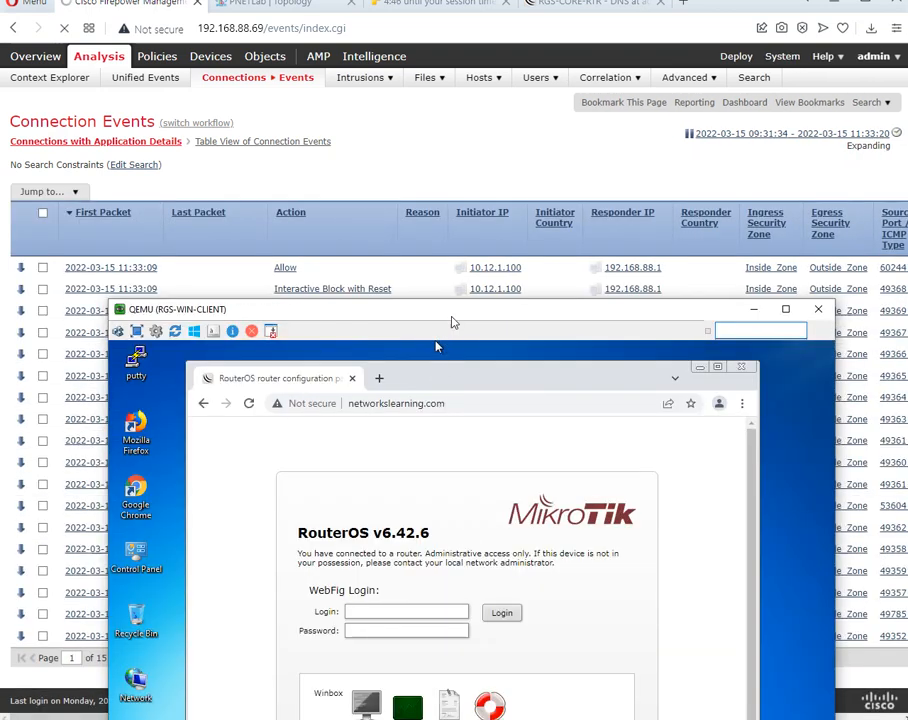
left_click_drag(460, 315, 450, 392)
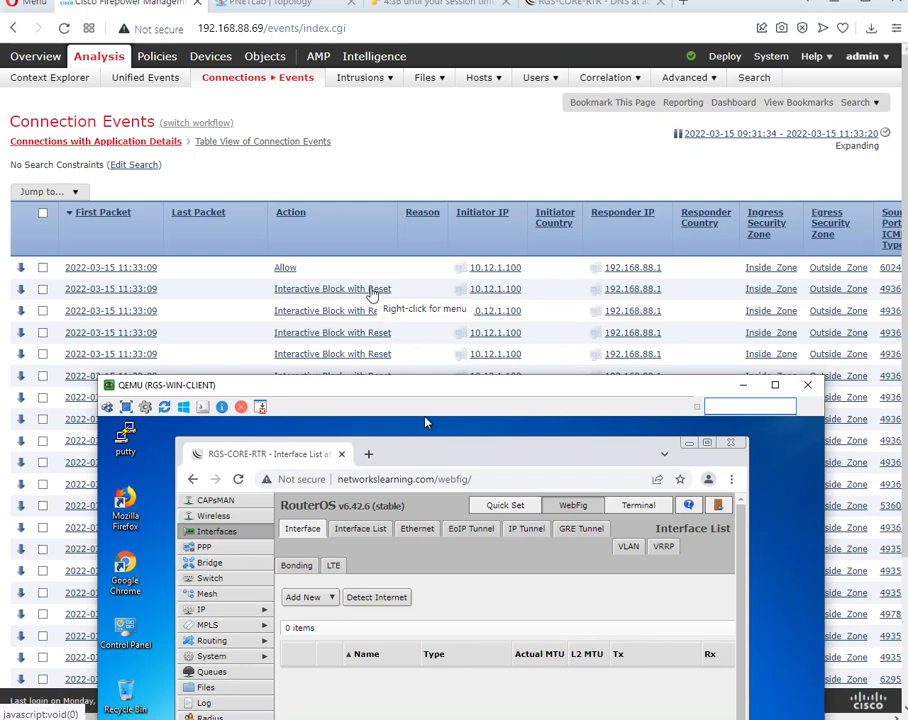
left_click(371, 294)
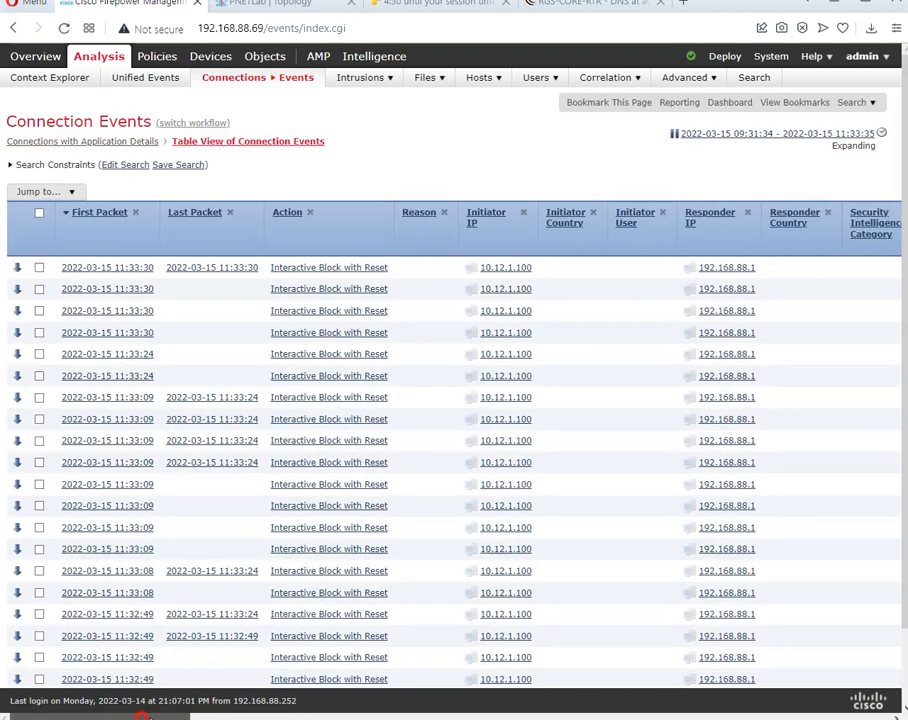
left_click_drag(139, 716, 382, 716)
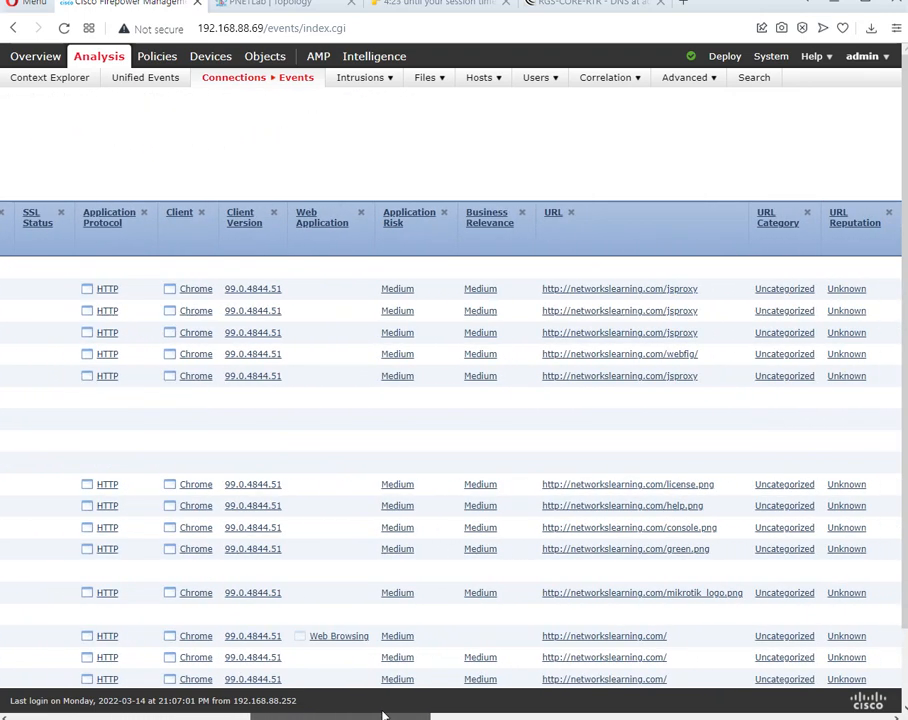
left_click_drag(382, 716, 533, 716)
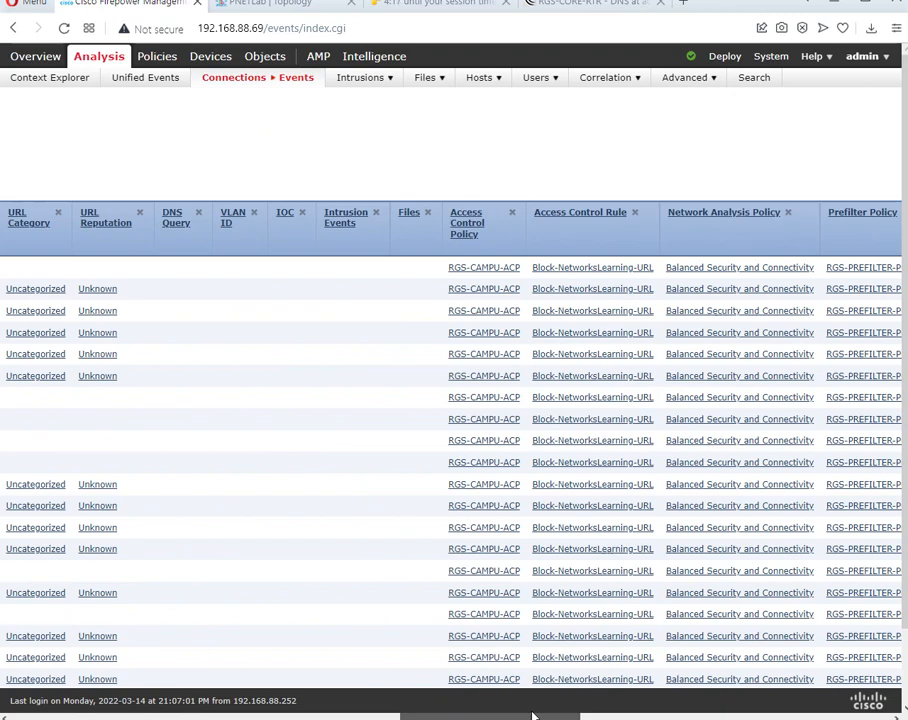
left_click_drag(563, 716, 136, 716)
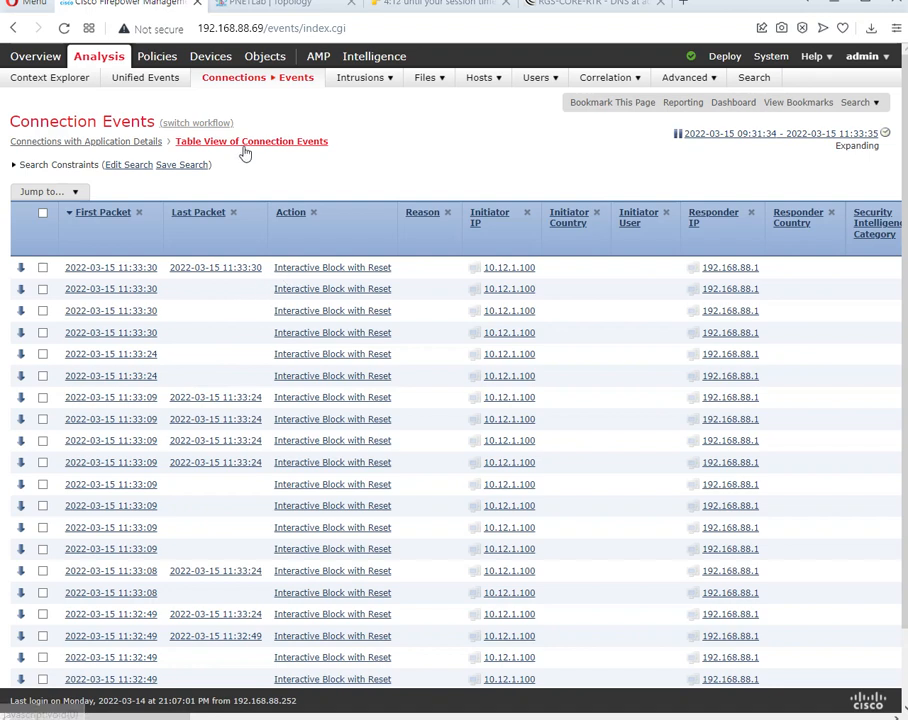
Recheck the networkslearning.com page on the RGS-WIN-CLIENT virtual machine, then minimize its window.
key("alt+Tab")
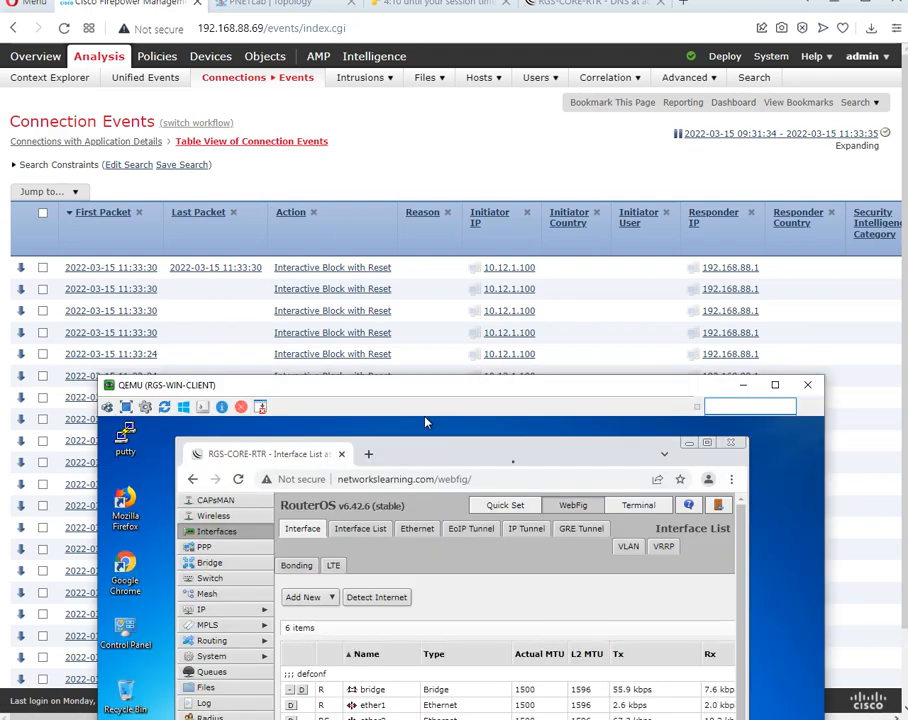
left_click_drag(511, 393, 491, 133)
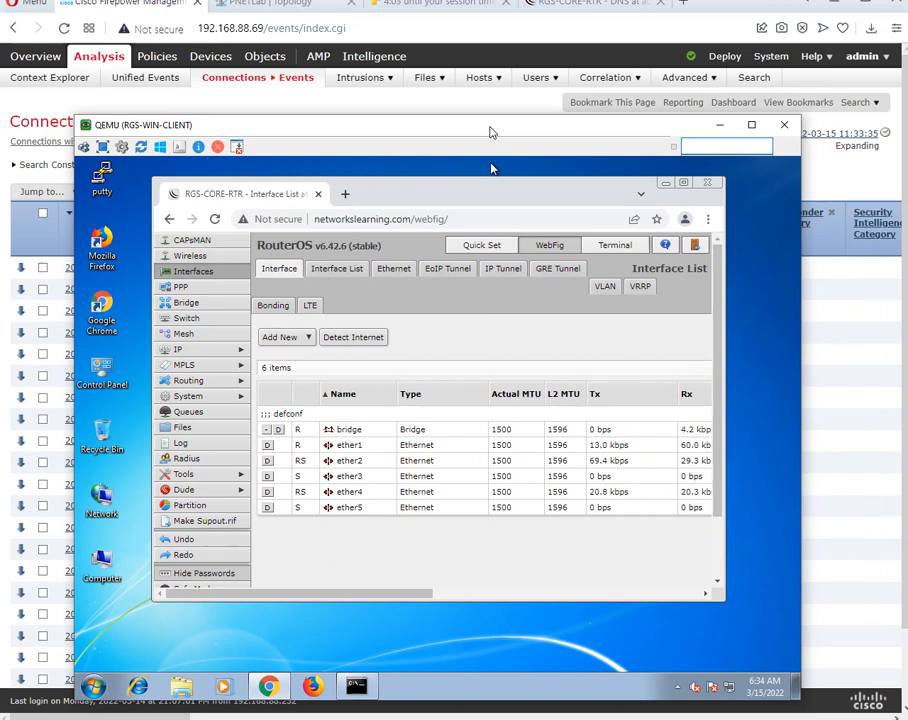
left_click_drag(491, 131, 497, 121)
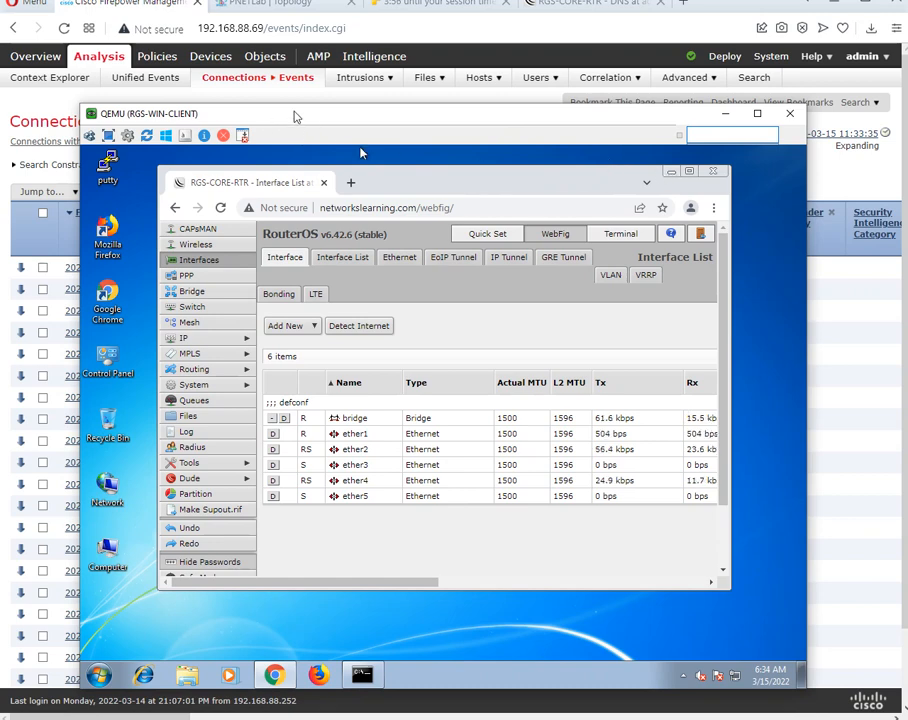
left_click(724, 113)
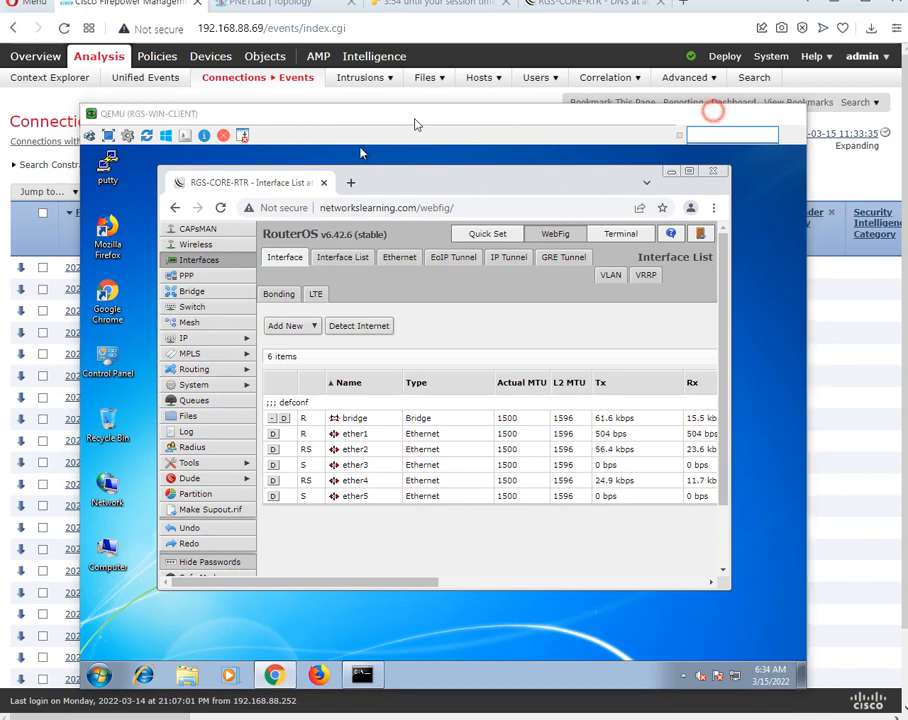
Open the RGS-CAMPU-ACP policy, change the Block-NetworksLearning-URL rule's action to Block, and save the rule.
mouse_move(152, 62)
mouse_move(60, 77)
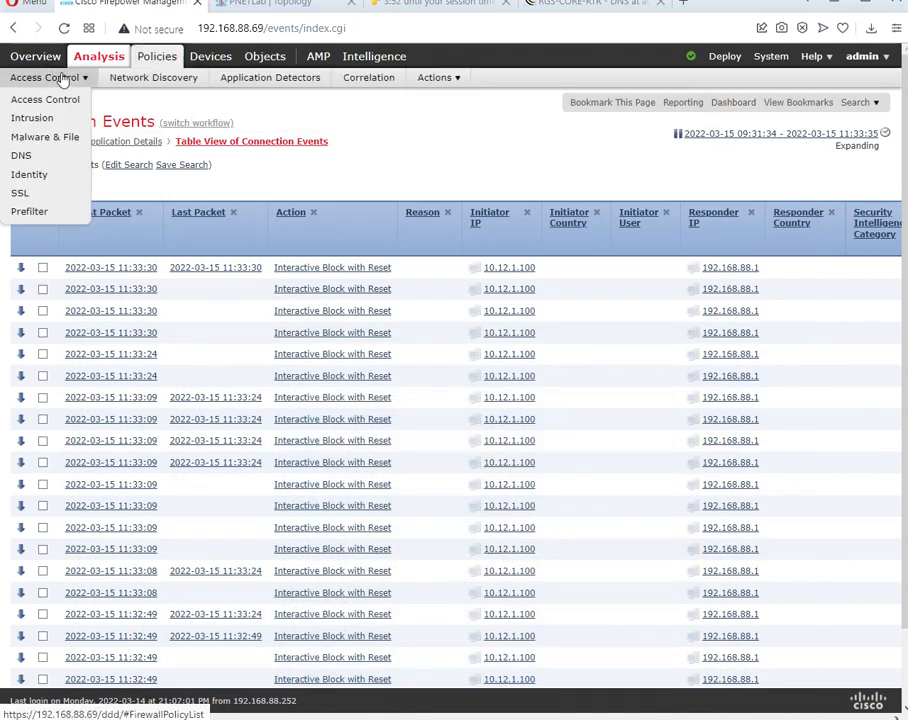
left_click(45, 100)
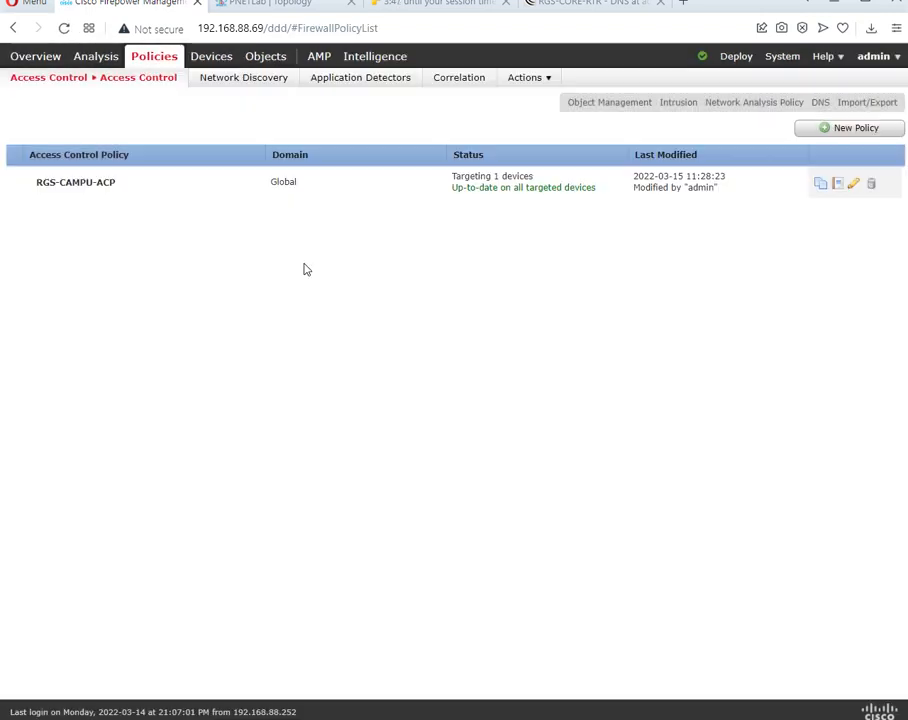
left_click(113, 187)
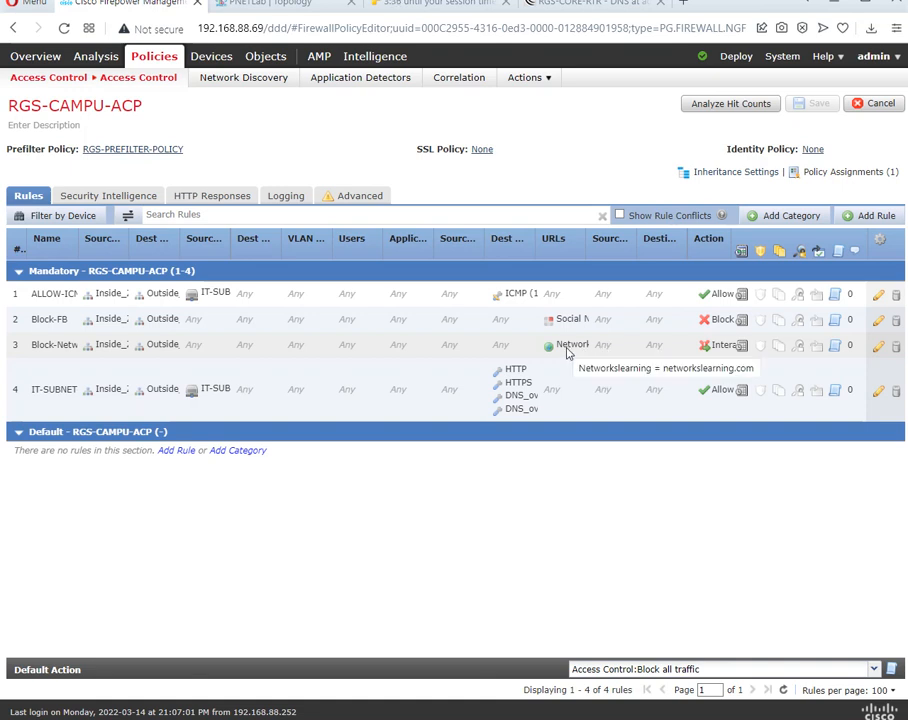
double_click(710, 344)
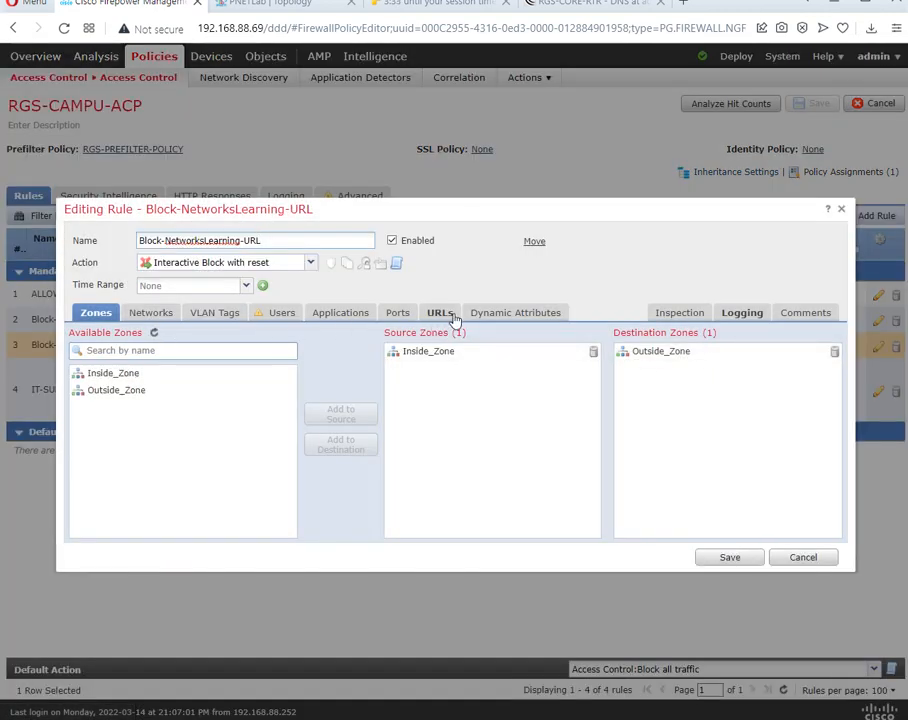
left_click(310, 265)
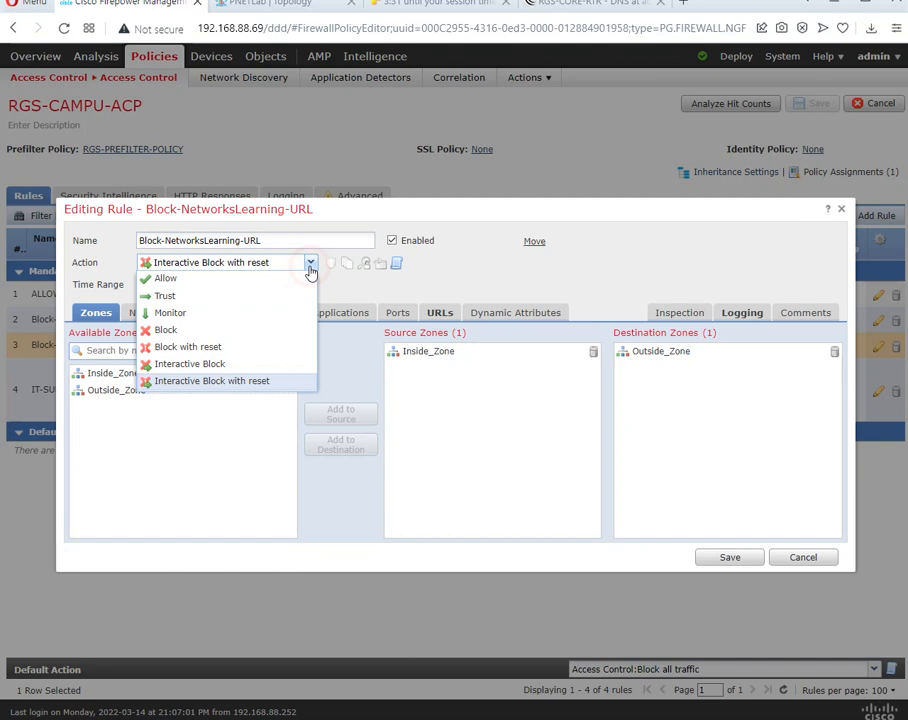
left_click(255, 331)
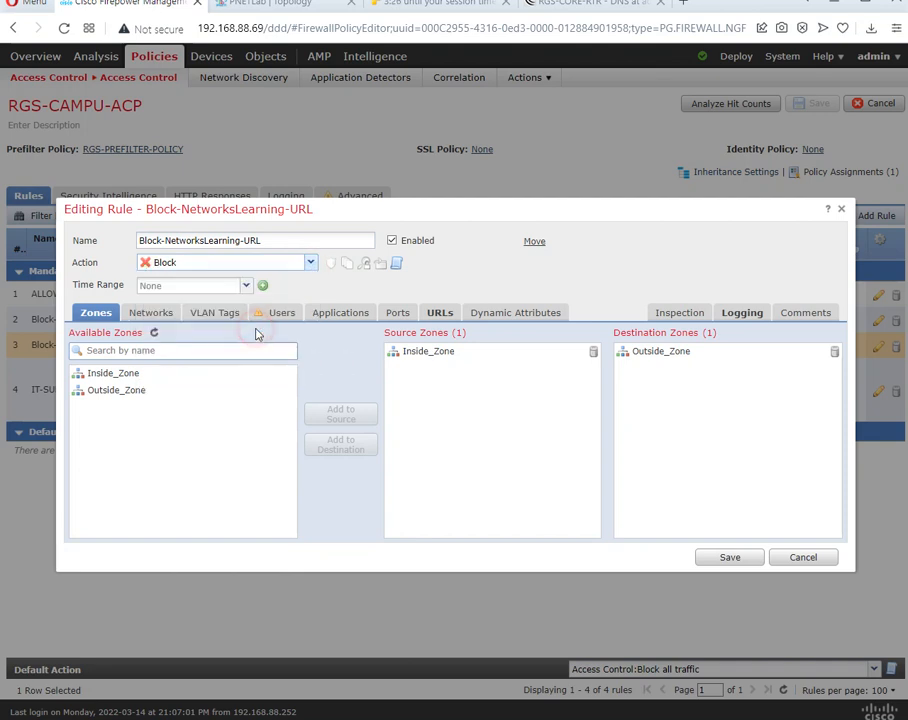
left_click(730, 559)
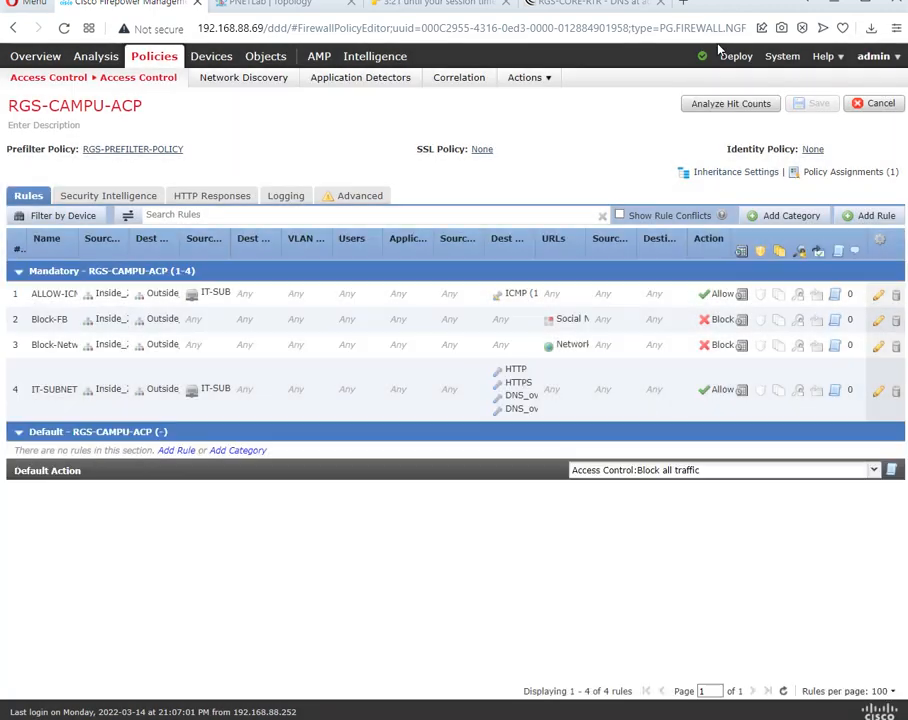
Deploy the pending policy changes to RGS-NGFW-PRI, proceeding past the validation warning.
mouse_move(730, 56)
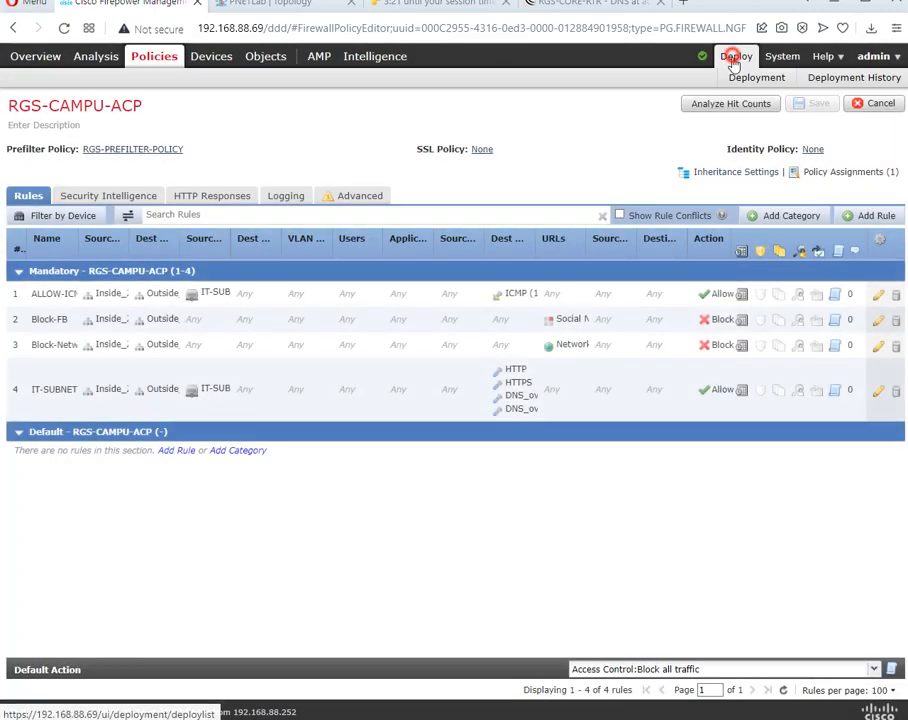
left_click(748, 75)
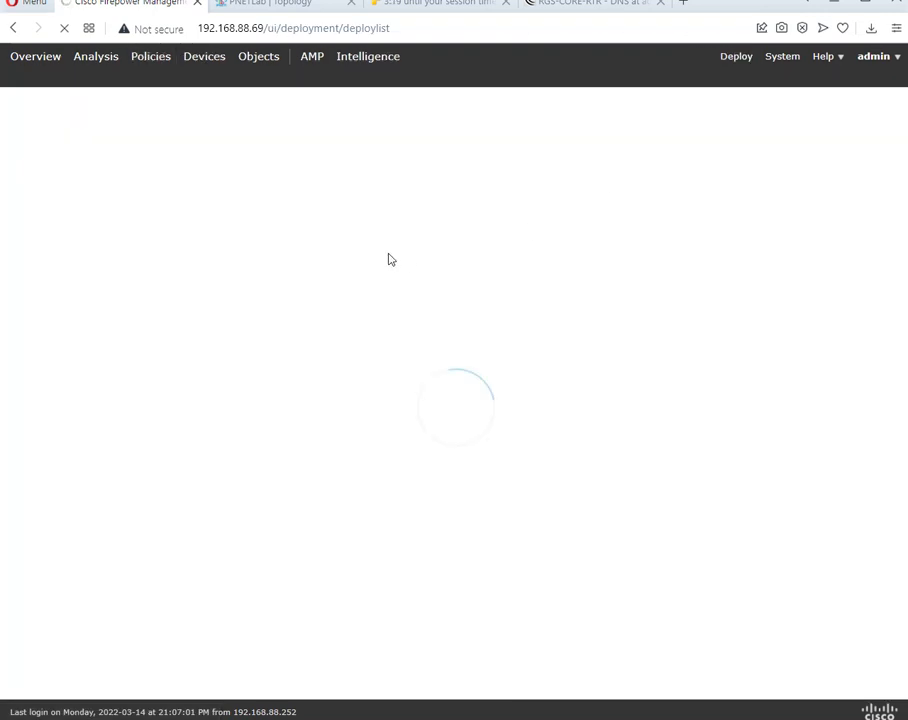
left_click(55, 199)
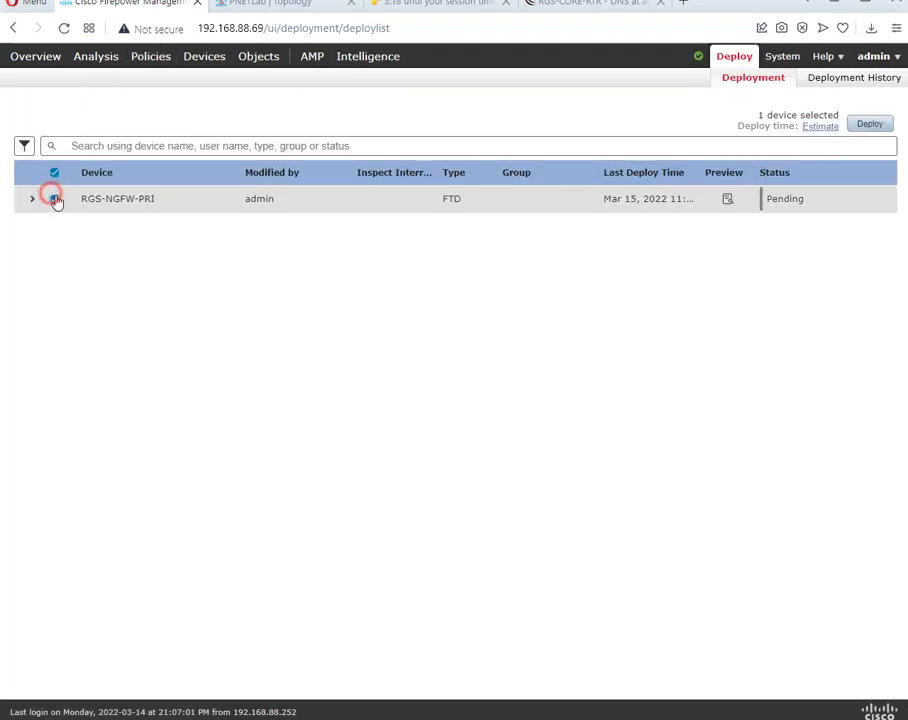
left_click(868, 124)
left_click(645, 451)
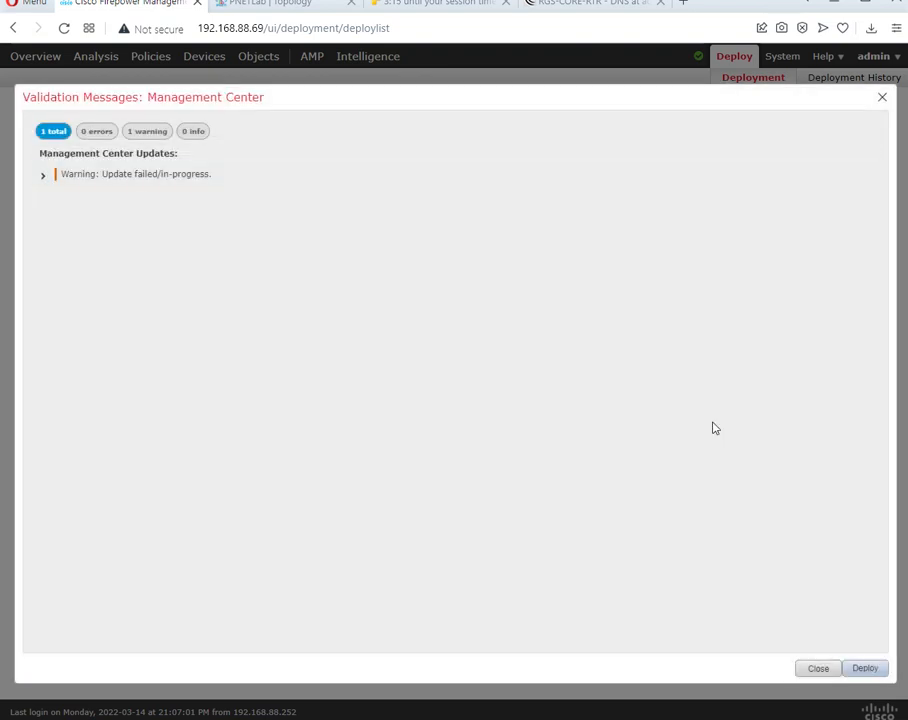
left_click(863, 668)
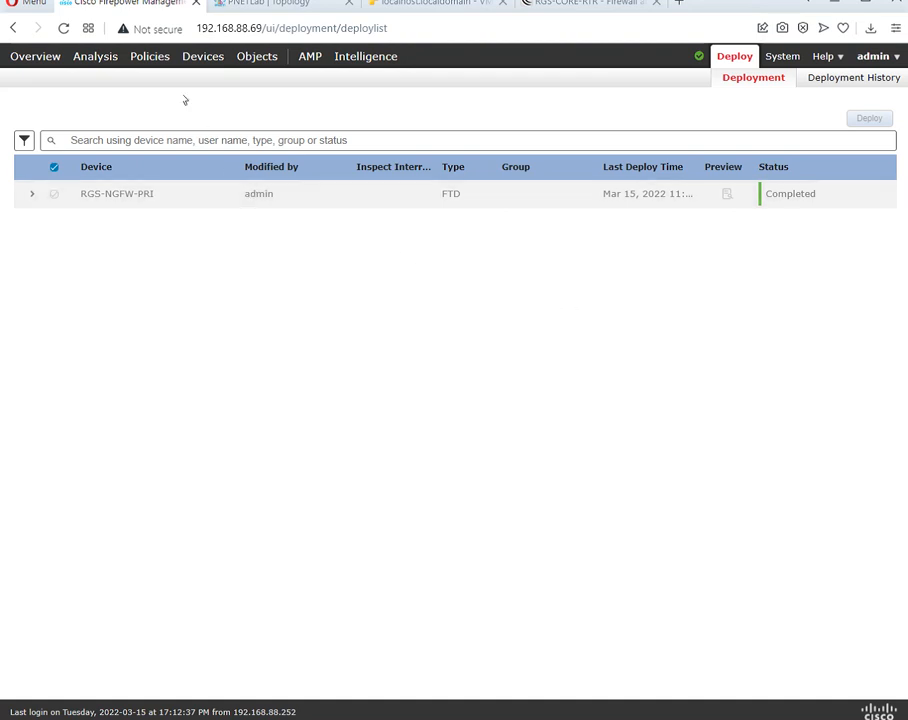
Open the RGS-CAMPU-ACP policy and review the Block-NetworksLearning-URL rule's action and selected URLs, closing the rule without changes.
mouse_move(166, 66)
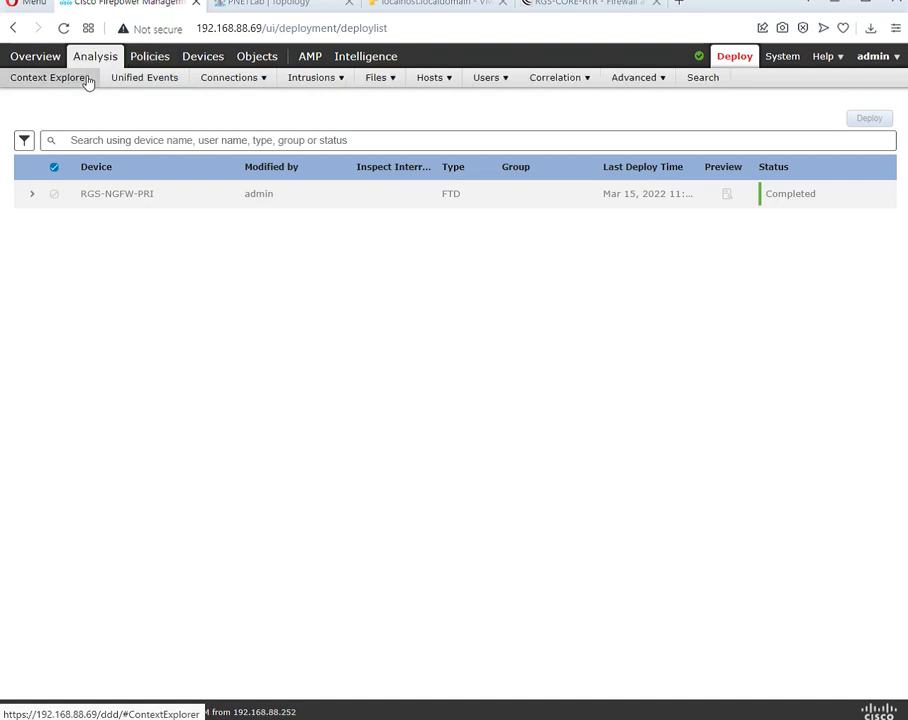
left_click(70, 98)
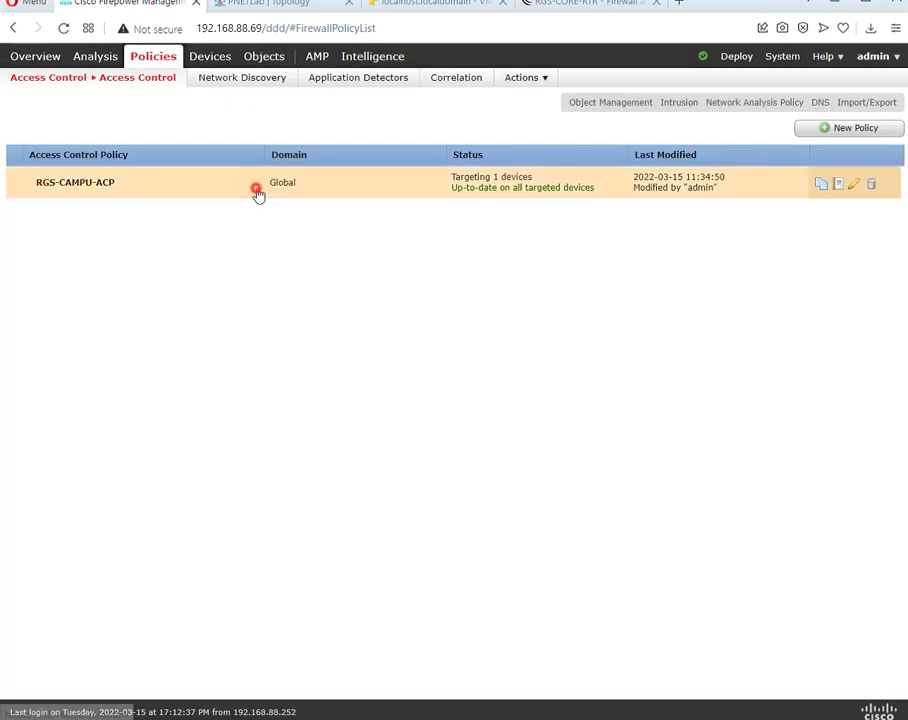
left_click(257, 191)
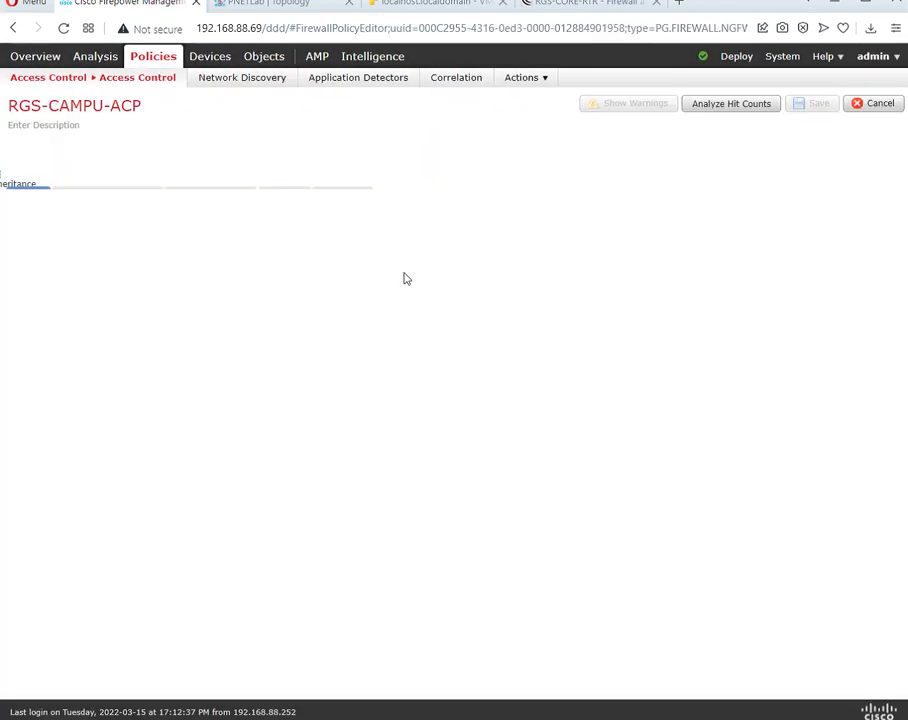
left_click(62, 347)
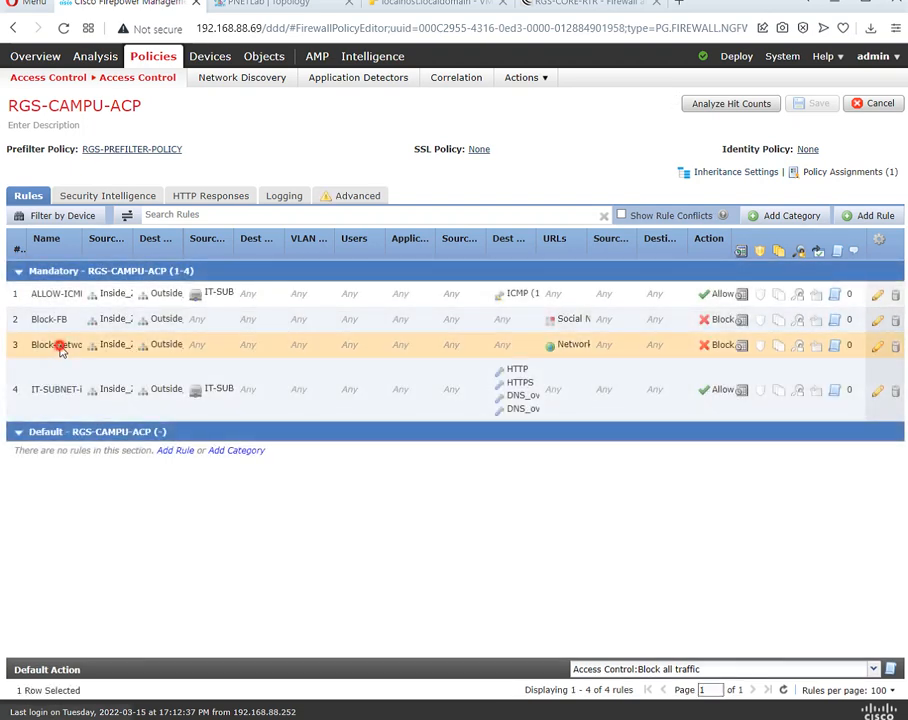
double_click(62, 348)
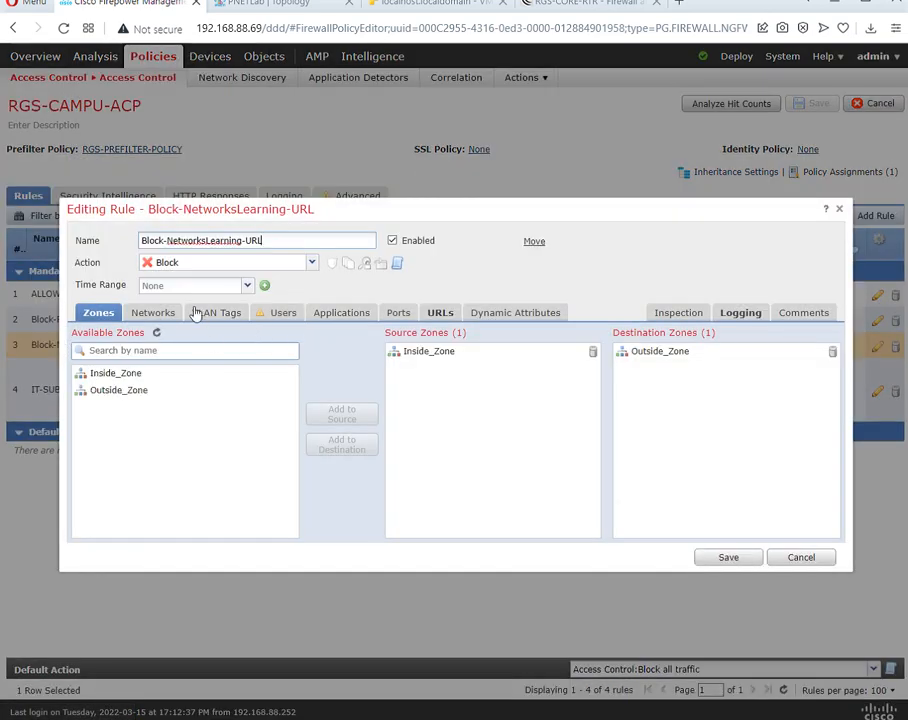
left_click(431, 324)
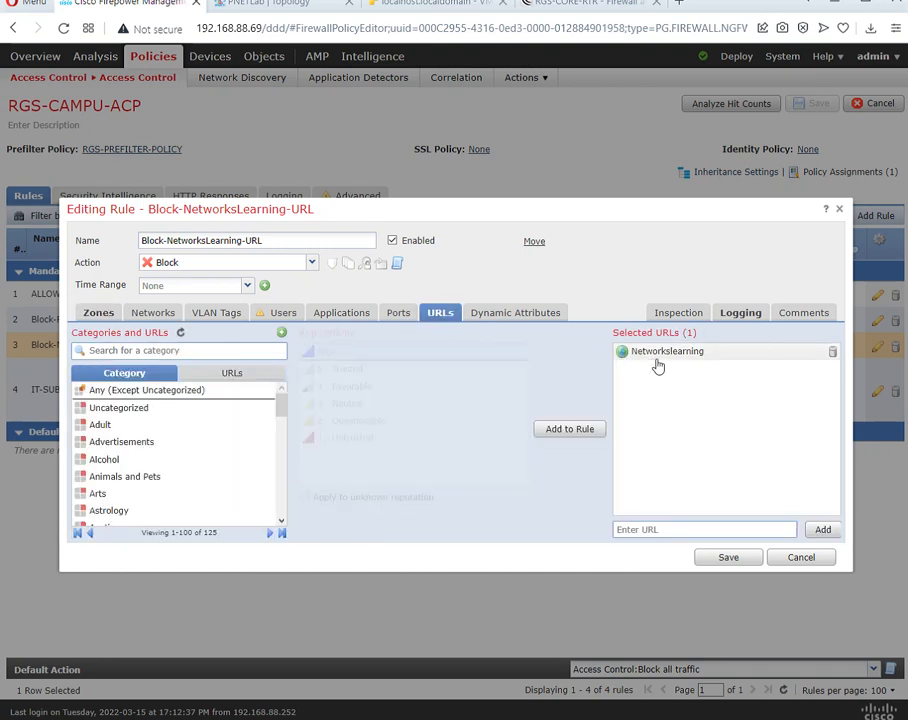
left_click(679, 400)
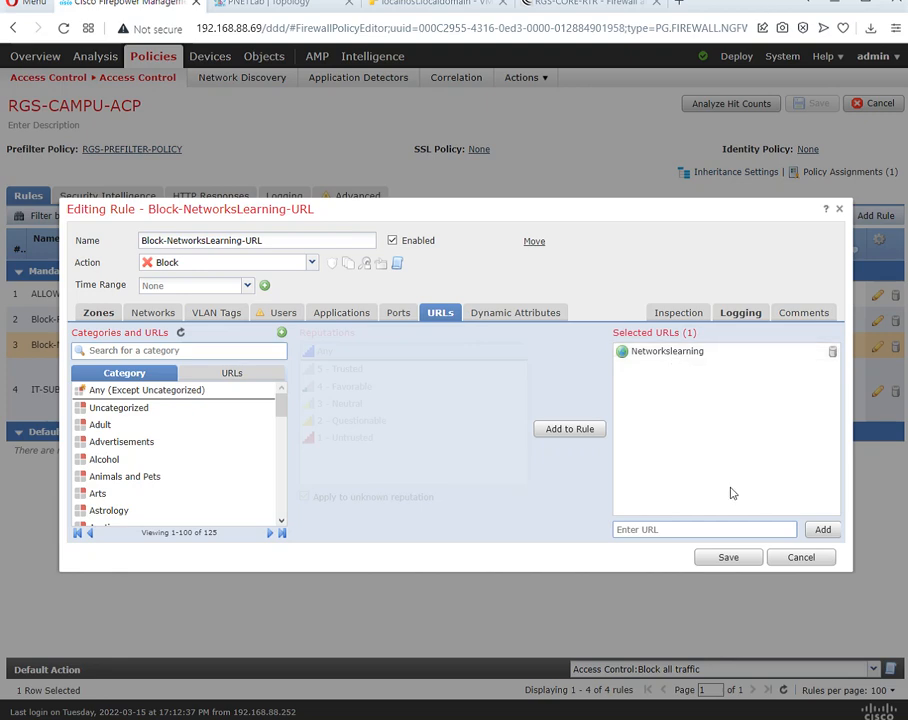
left_click(797, 558)
left_click(458, 427)
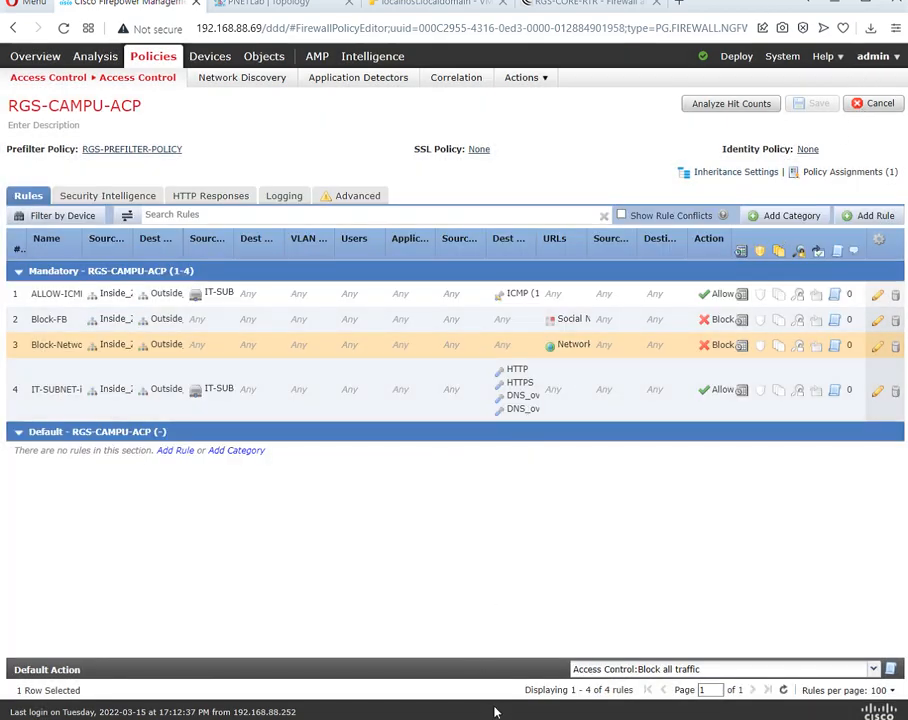
Switch to the RGS-WIN-CLIENT virtual machine, launch Chrome and browse to networkslearning.com.
key("alt+Tab")
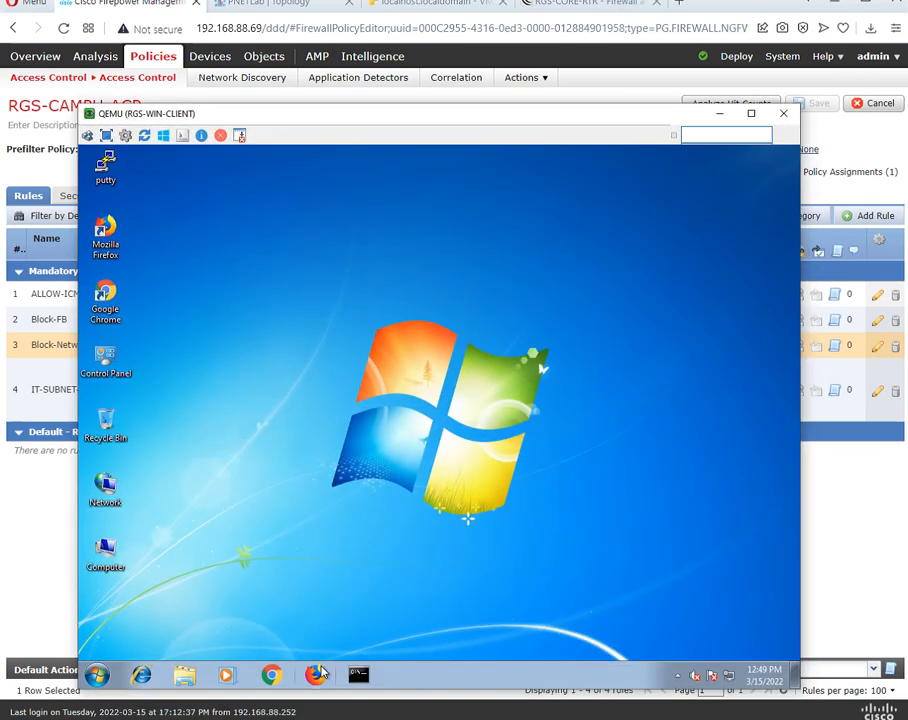
left_click(271, 675)
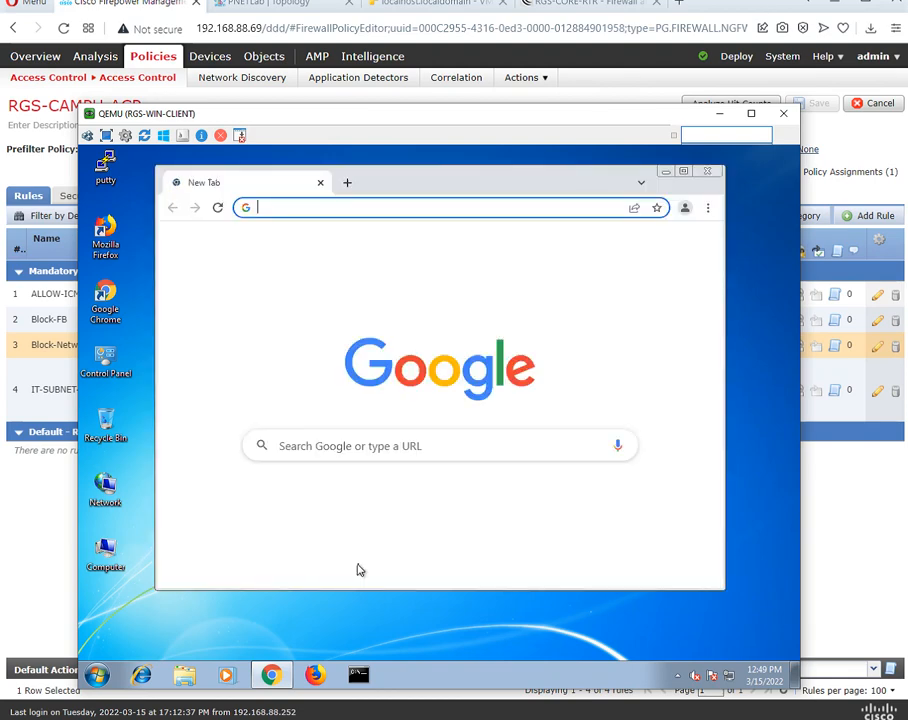
left_click(313, 203)
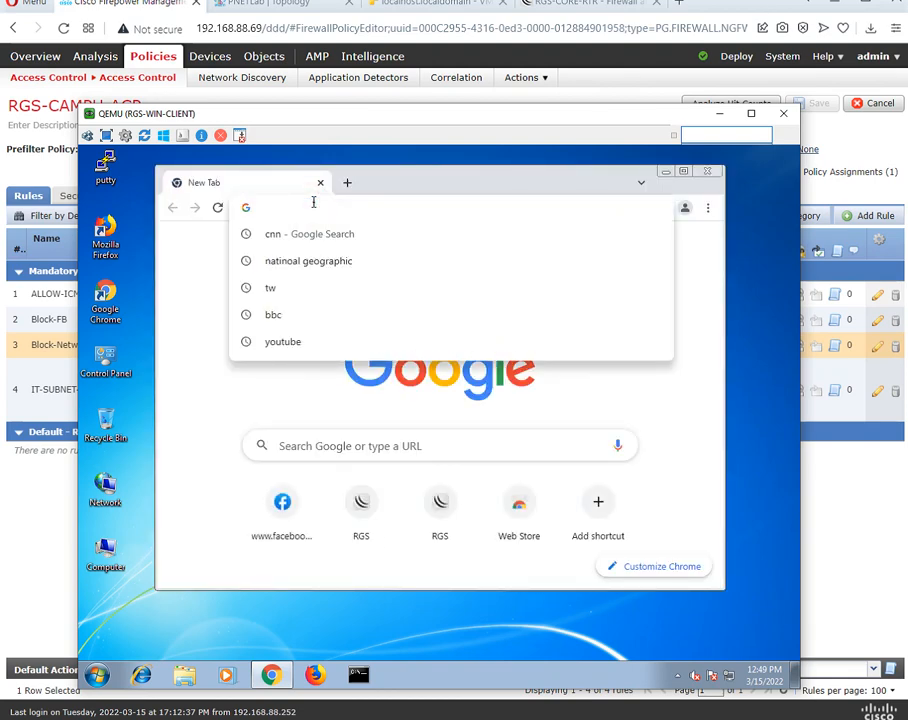
type("net")
key("Return")
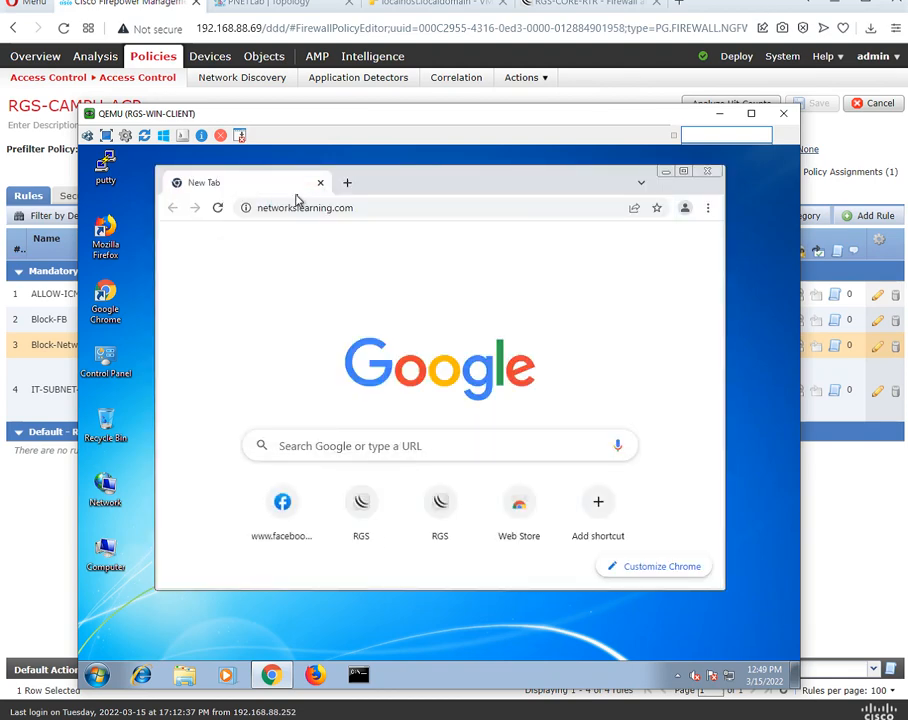
Reload networkslearning.com and request the address again in the client's Chrome, then minimize the virtual machine window.
left_click_drag(464, 186, 487, 205)
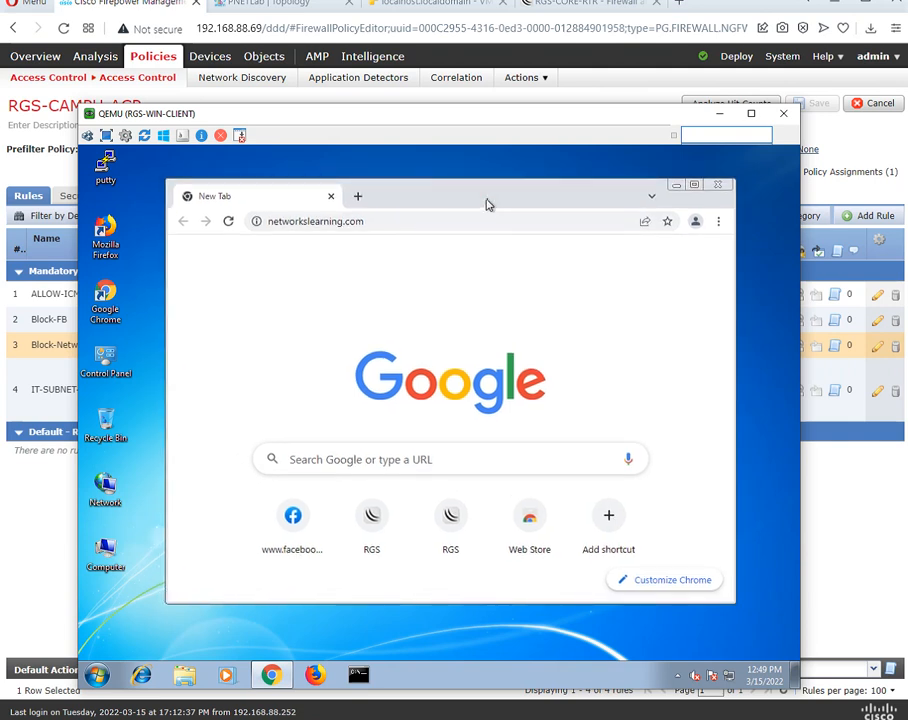
left_click(228, 221)
left_click(272, 221)
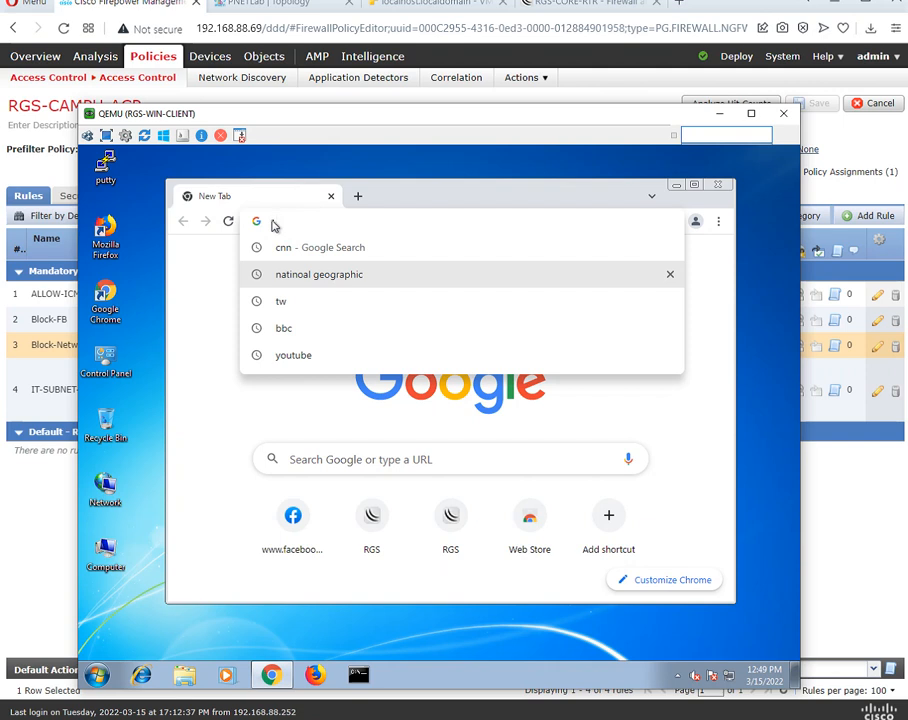
type("networkslearning.com")
key("Return")
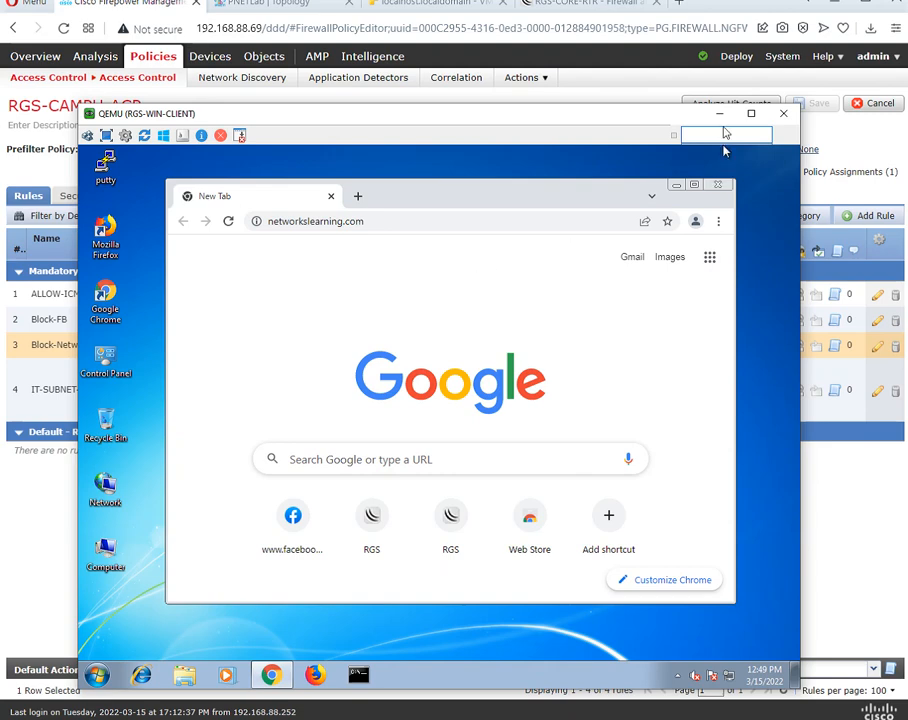
left_click(719, 114)
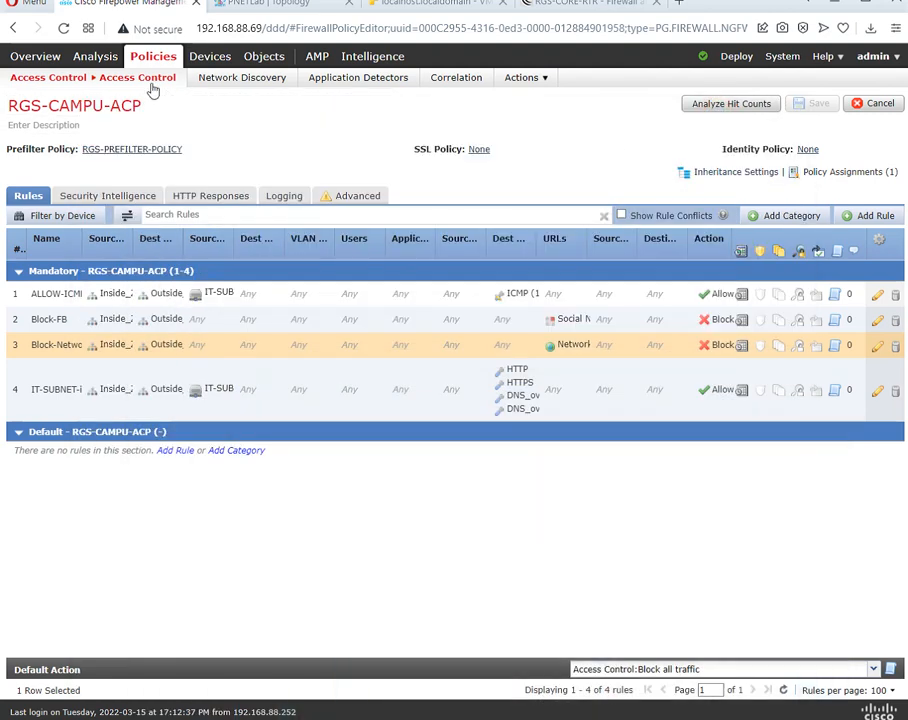
Open the connection events in Firepower Management Center and examine the action and URL columns of the newest entries.
mouse_move(100, 60)
mouse_move(208, 78)
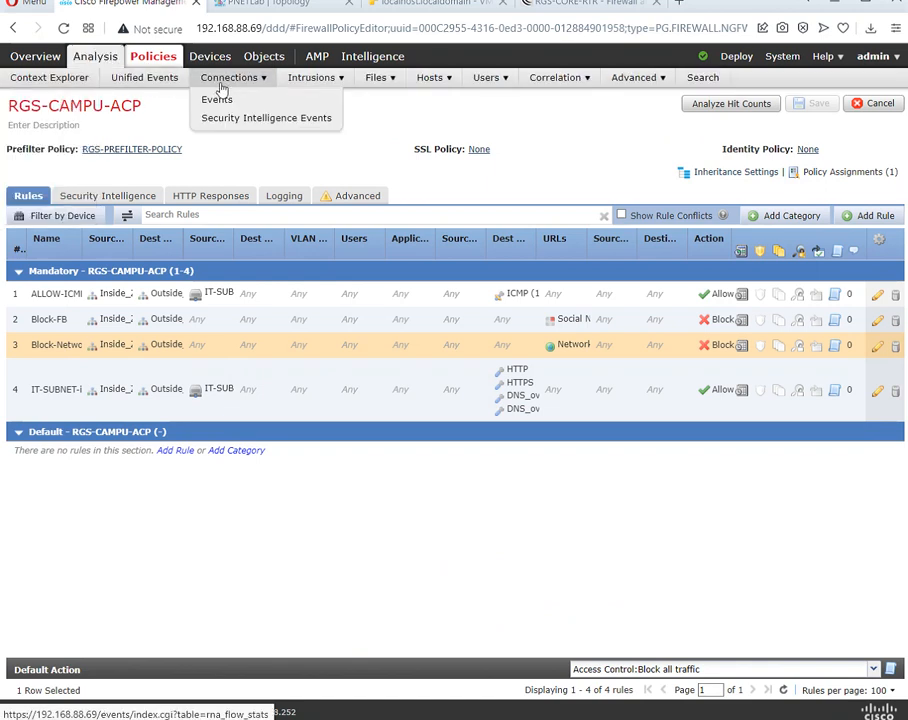
left_click(217, 101)
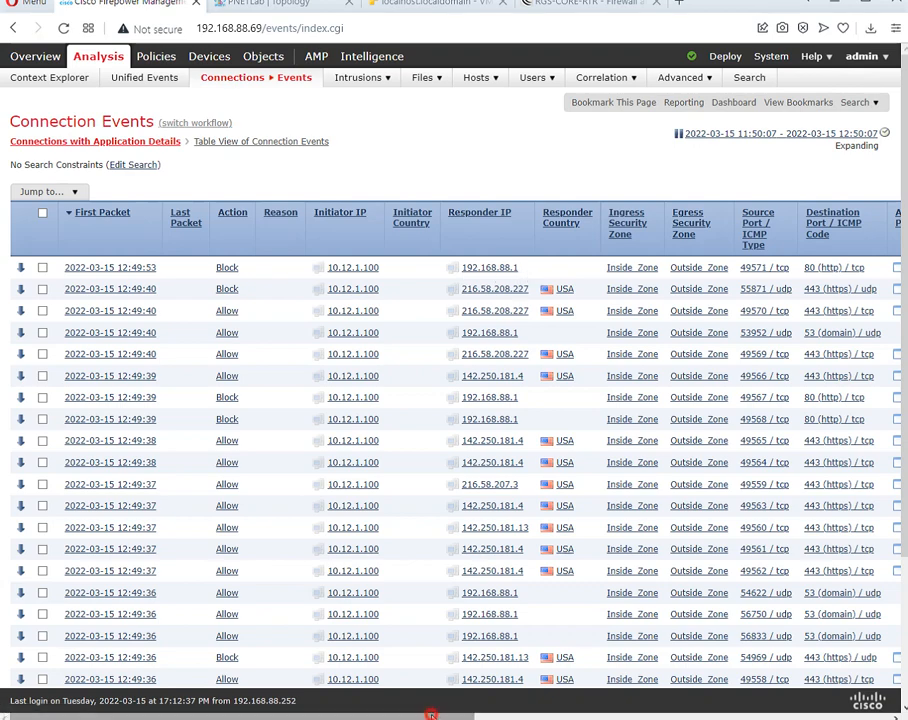
left_click_drag(431, 714, 666, 716)
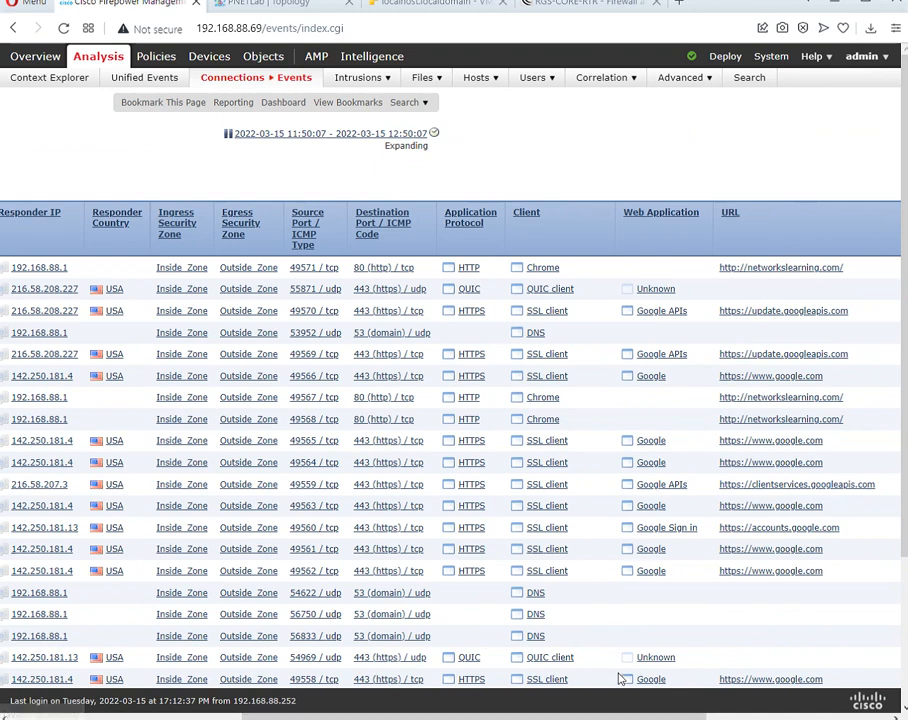
left_click_drag(615, 716, 337, 709)
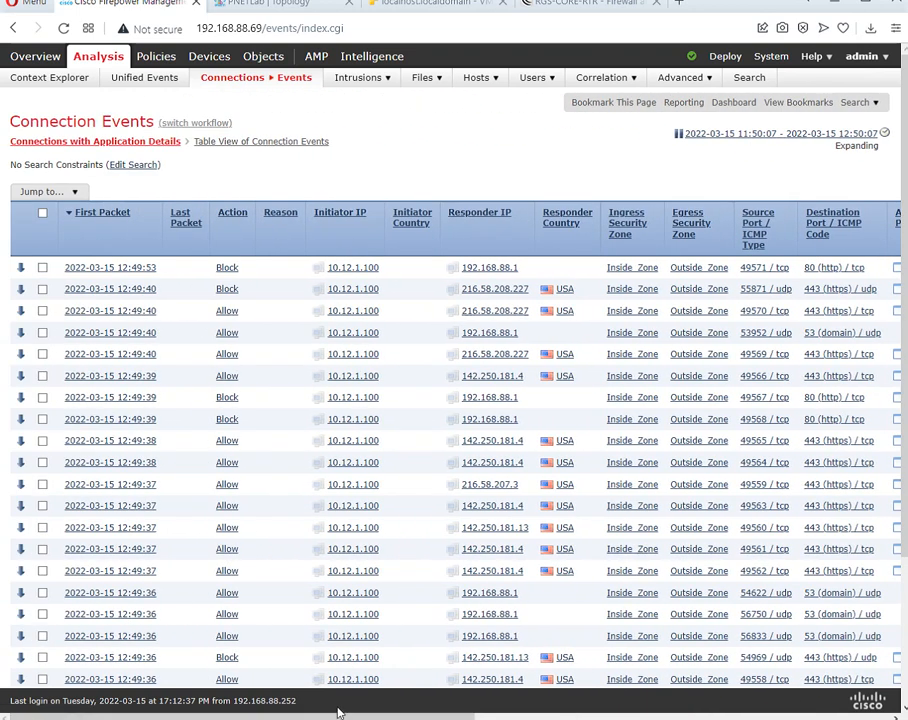
Drill into the newest Block entry for networkslearning.com and examine its action, initiator IP, responder IP, zone and port columns.
left_click(133, 268)
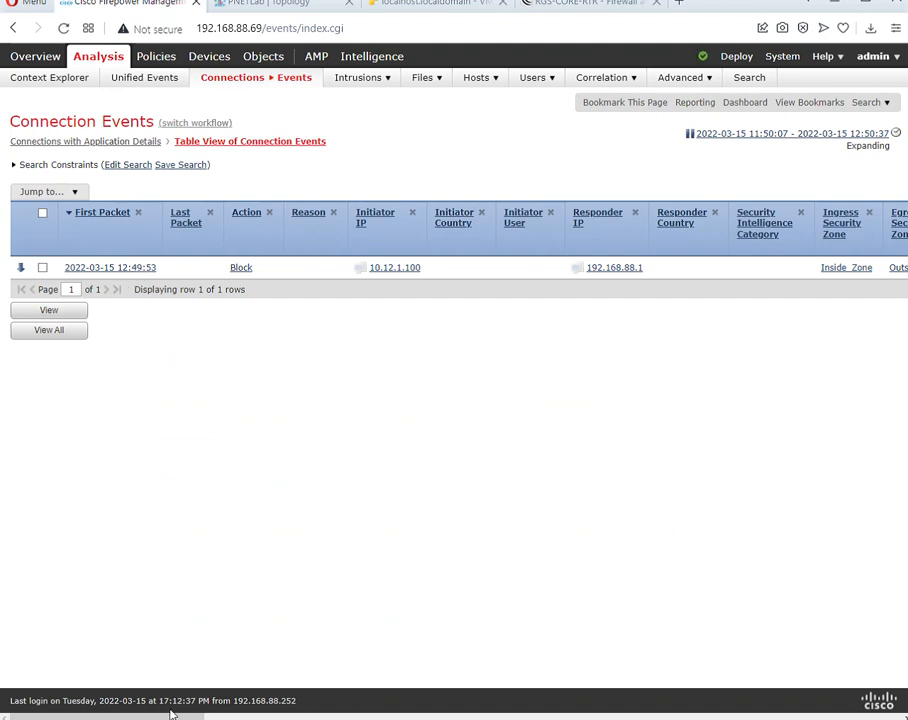
left_click_drag(172, 714, 150, 717)
left_click_drag(211, 265, 260, 271)
left_click(310, 318)
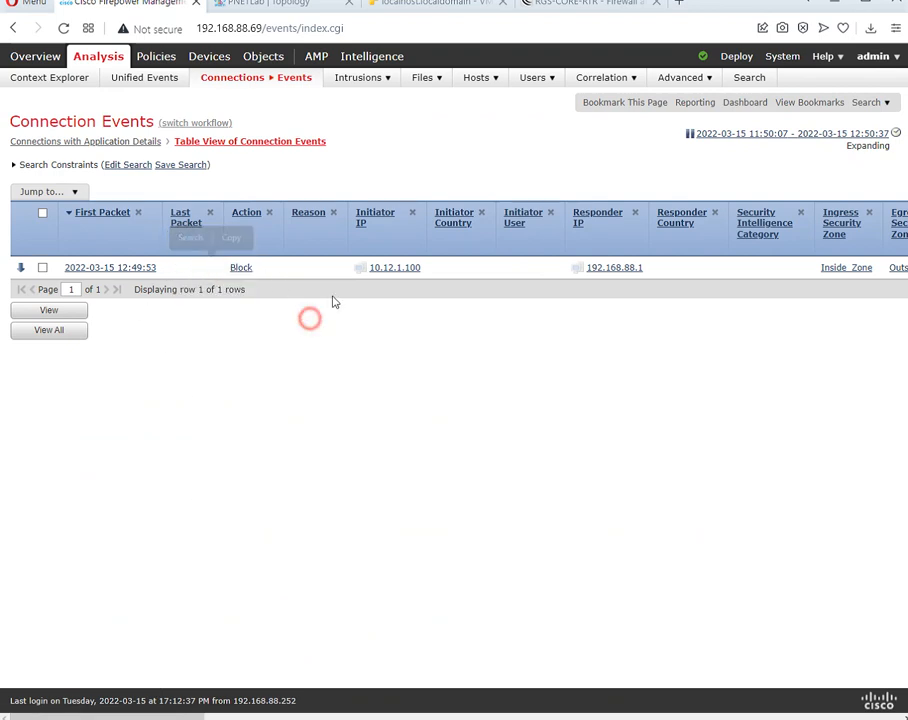
left_click_drag(352, 268, 430, 275)
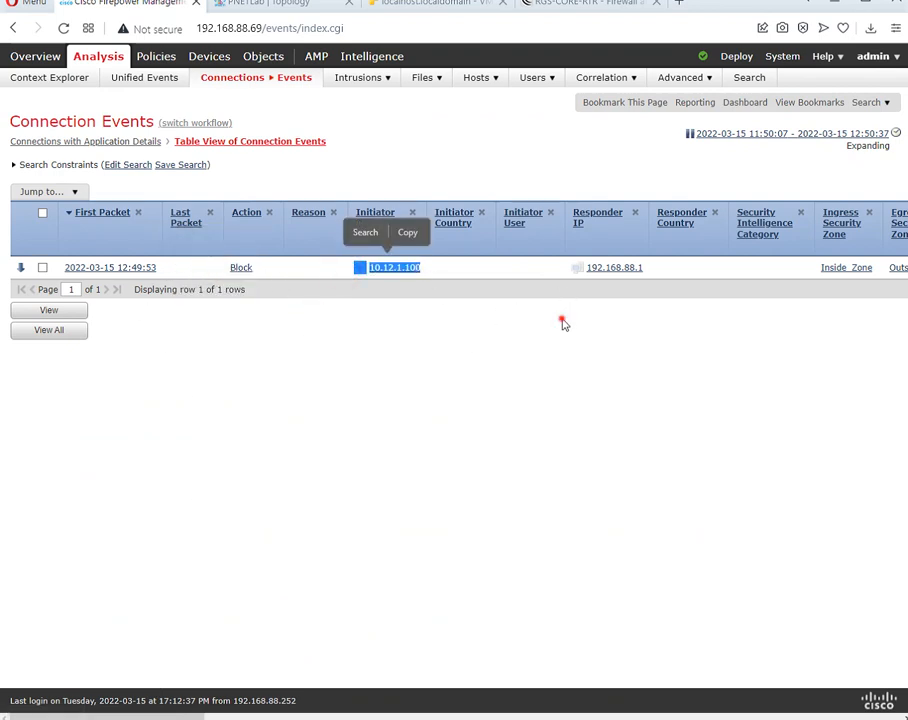
left_click_drag(669, 267, 590, 268)
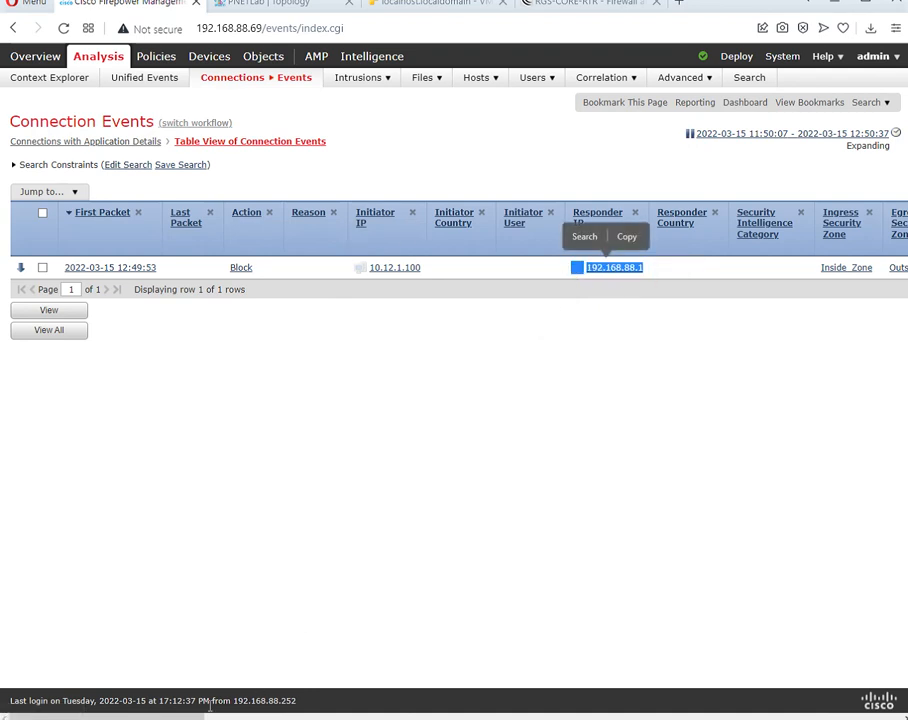
left_click_drag(187, 716, 282, 716)
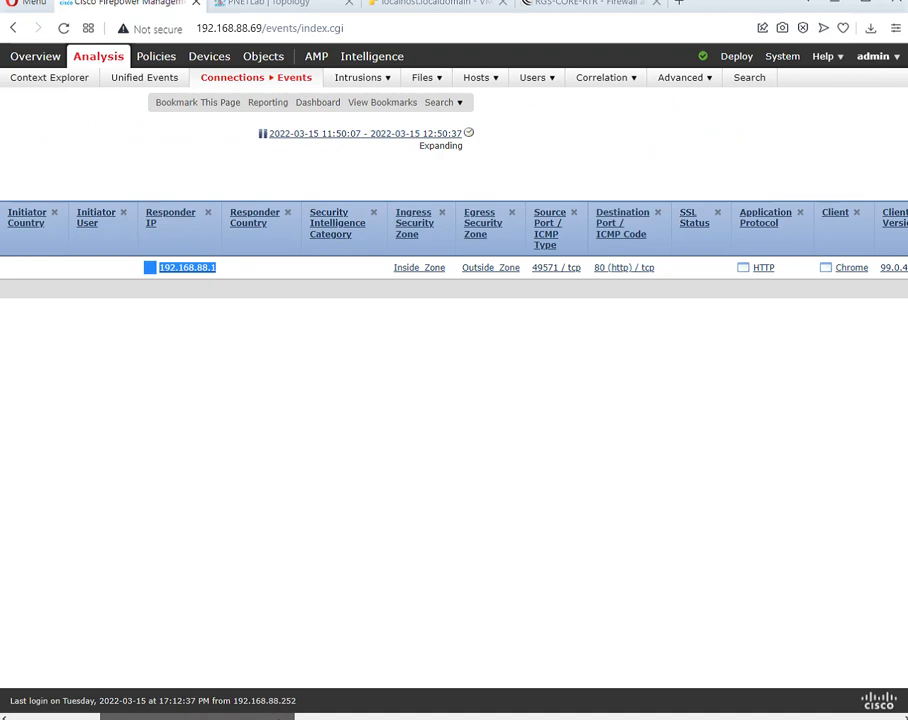
left_click(288, 444)
Switch to the RGS-CORE-RTR WebFig page, check its static DNS entries, and return to the Firepower connection events.
left_click(596, 10)
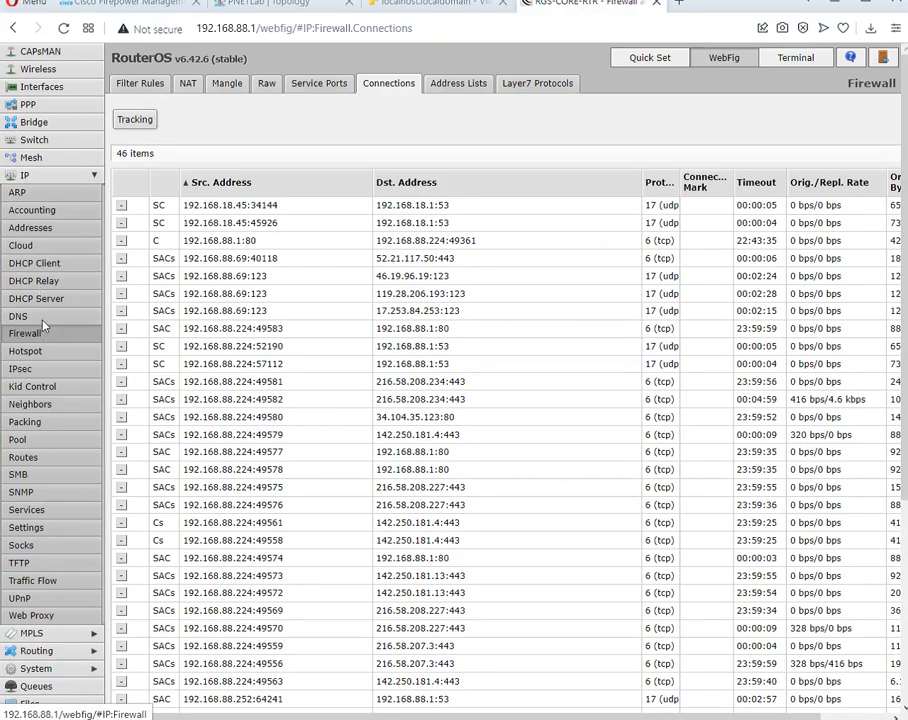
left_click(30, 316)
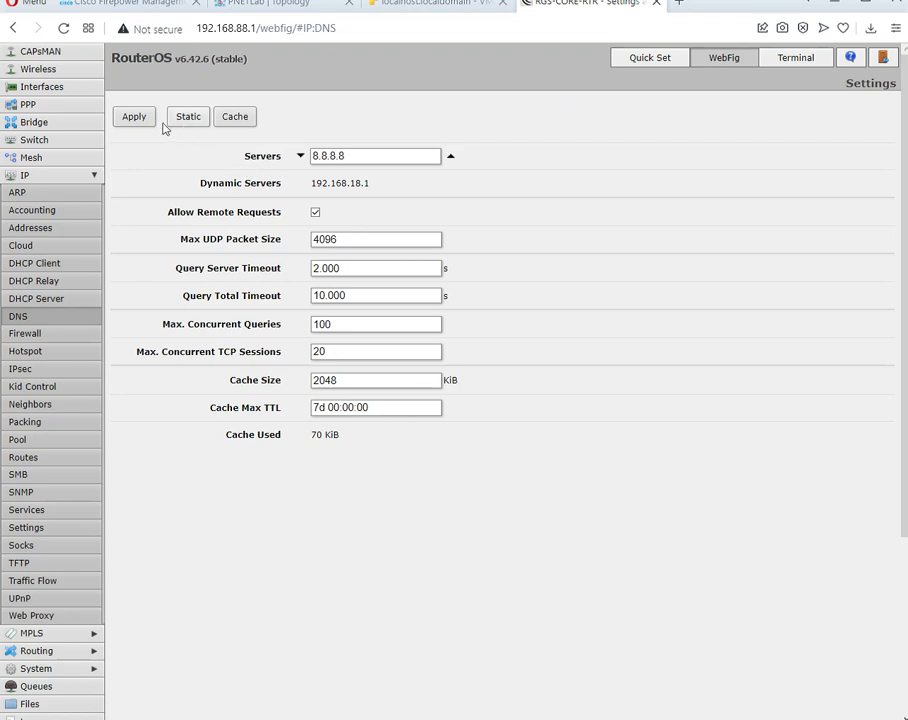
left_click(194, 120)
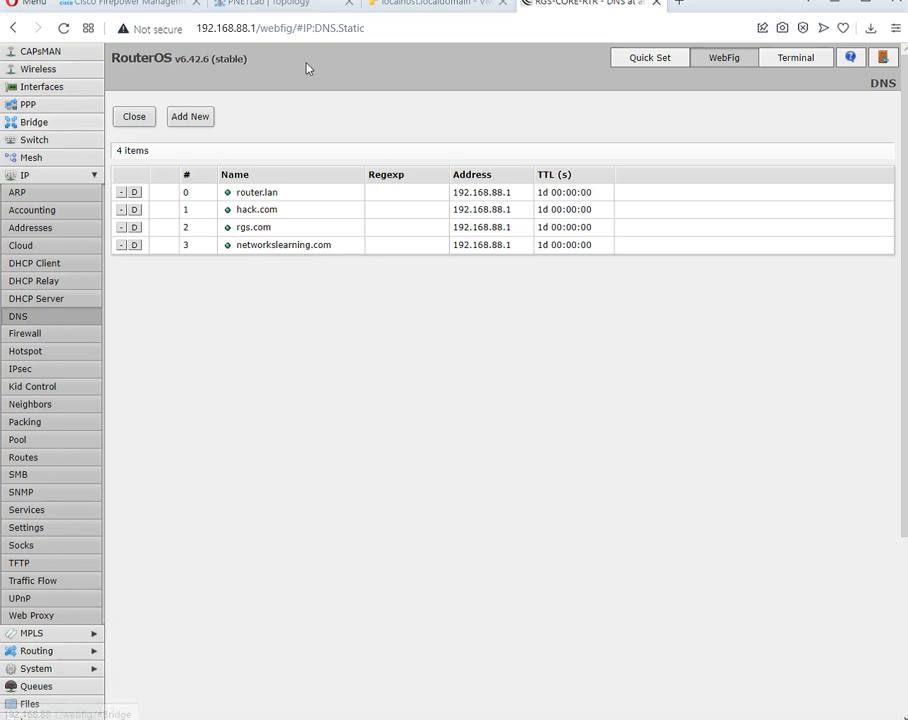
left_click(142, 5)
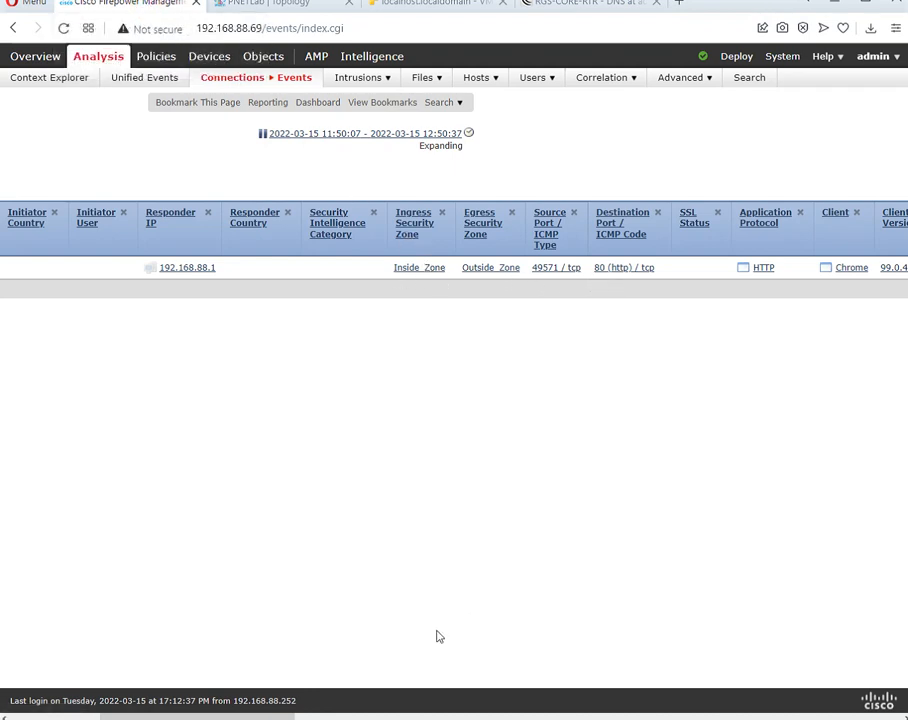
Examine the blocked event's URL, URL category and access control rule columns, then bring up the URL Filtering Configuration.PNG image.
left_click_drag(288, 716, 465, 716)
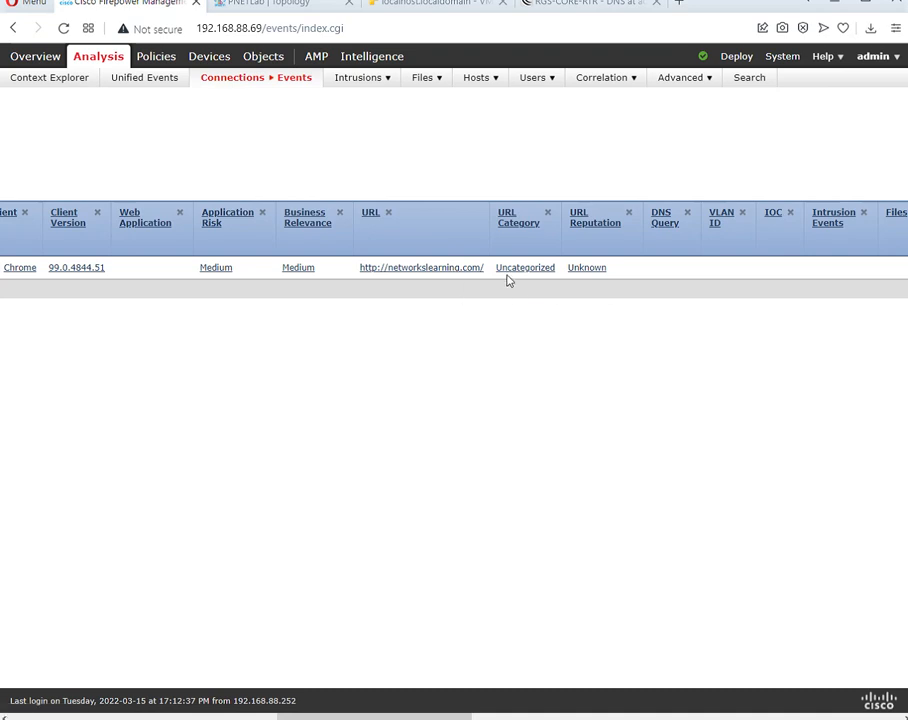
left_click_drag(444, 716, 548, 718)
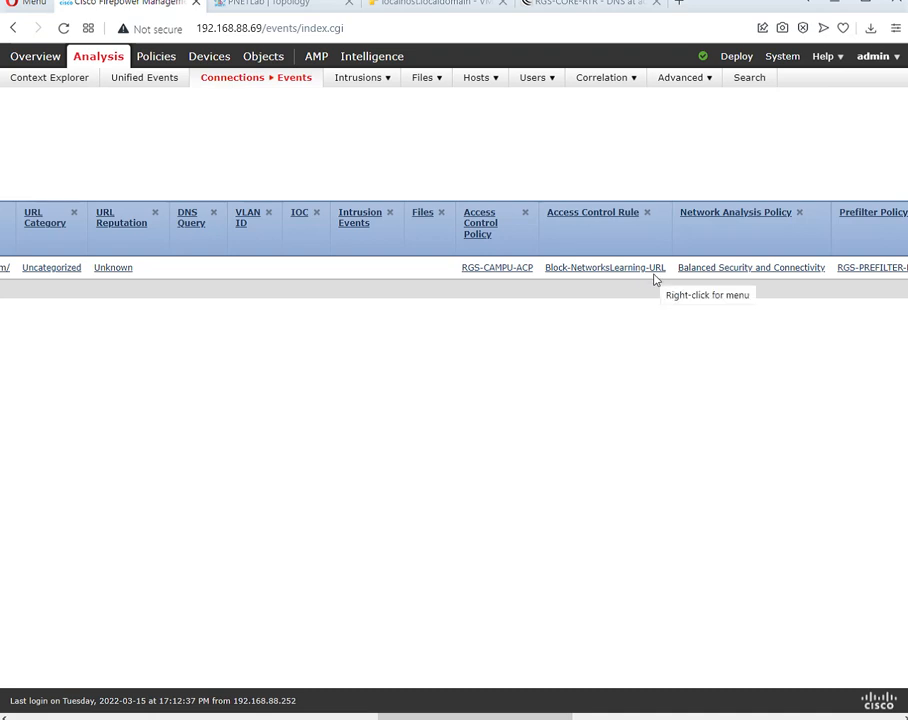
left_click_drag(662, 271, 551, 280)
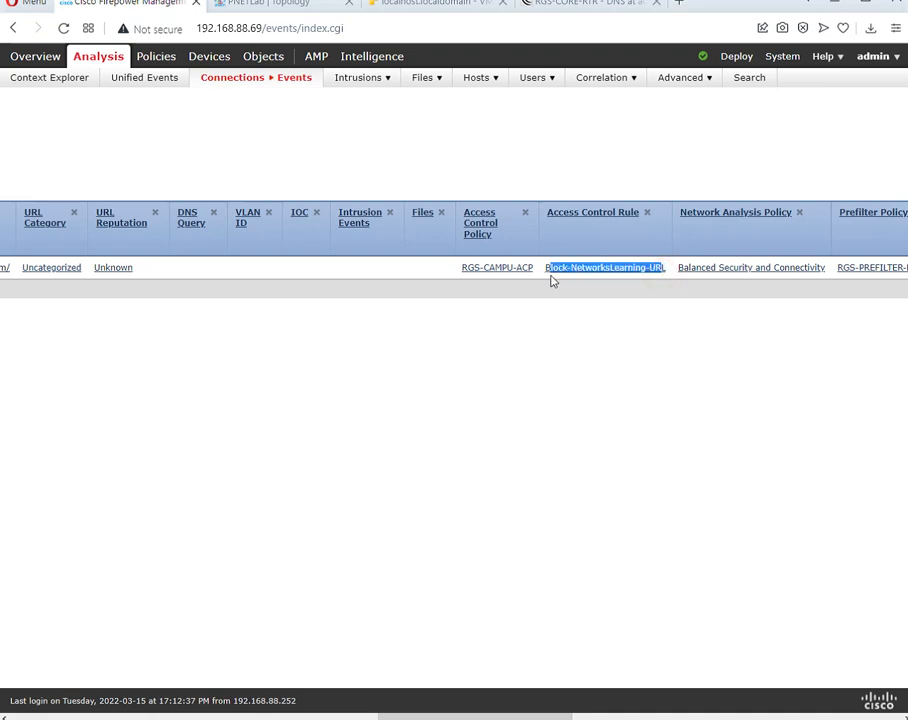
left_click_drag(492, 715, 87, 706)
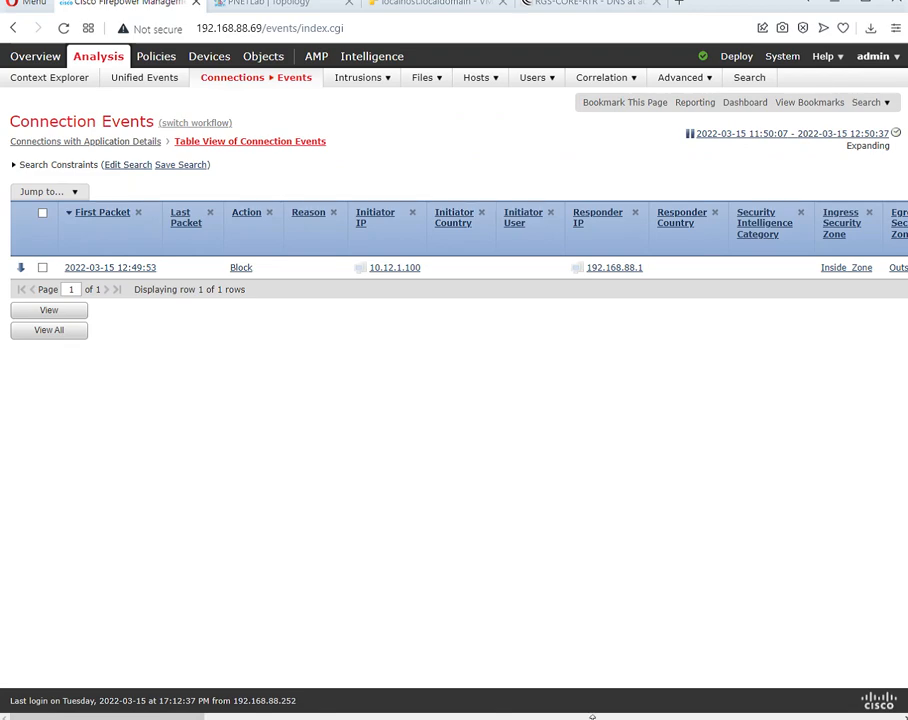
left_click(735, 718)
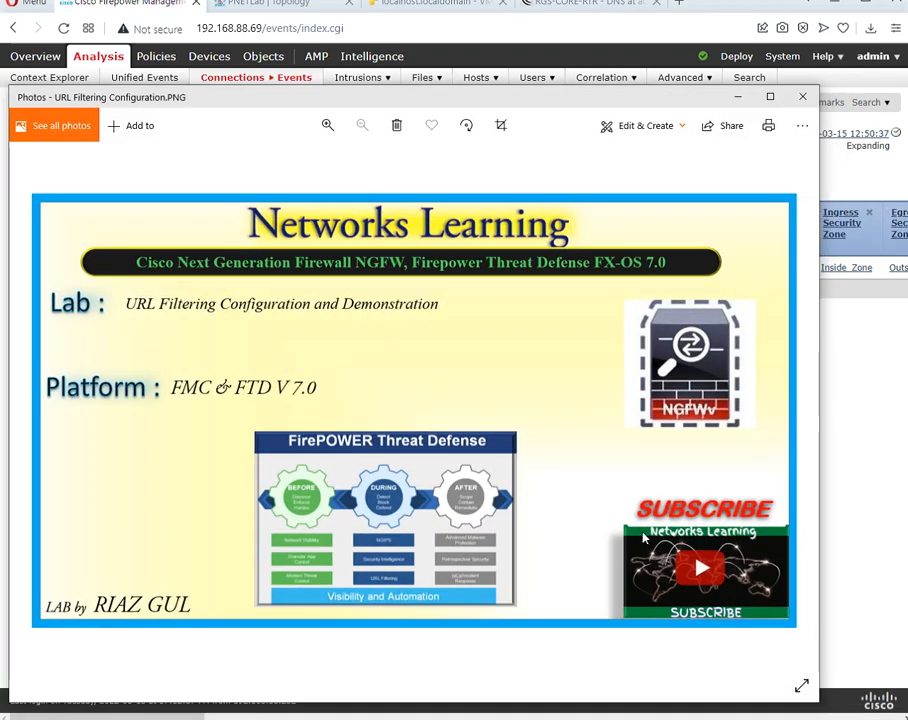